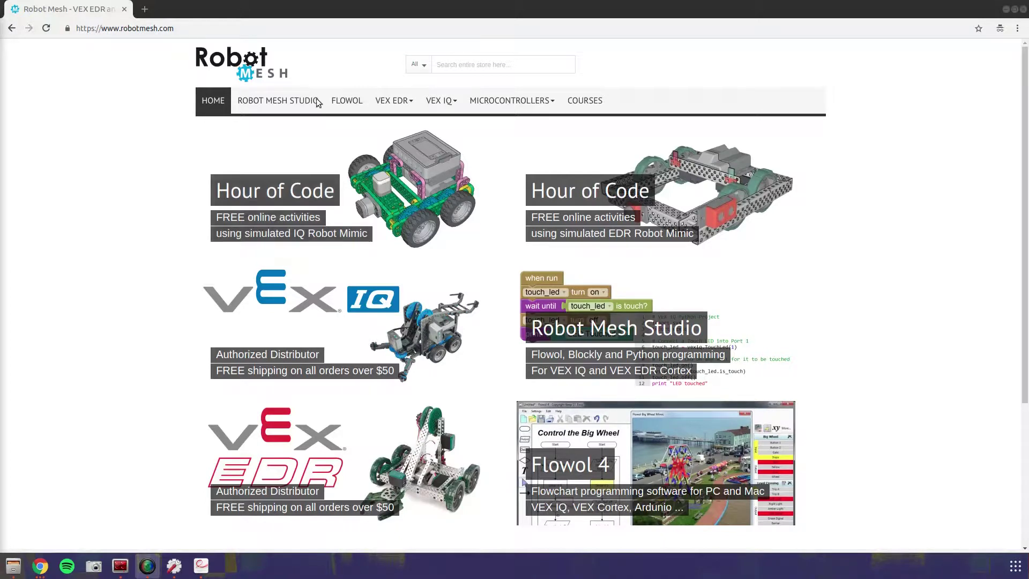
Open the free online Robot Mesh Studio from the site's ROBOT MESH STUDIO section.
{"action": "left_click", "coordinate": [284, 102]}
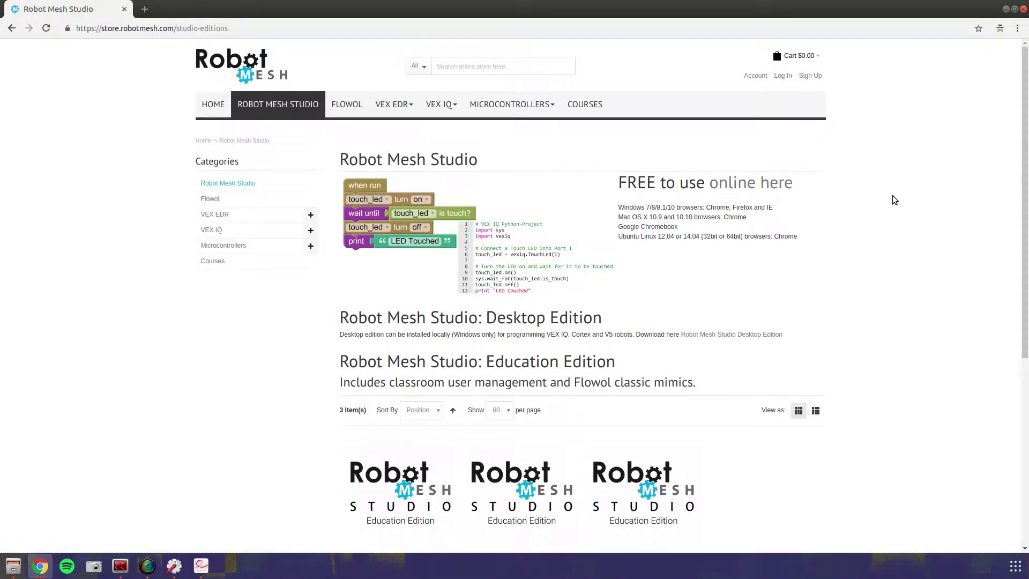
{"action": "left_click", "coordinate": [775, 189]}
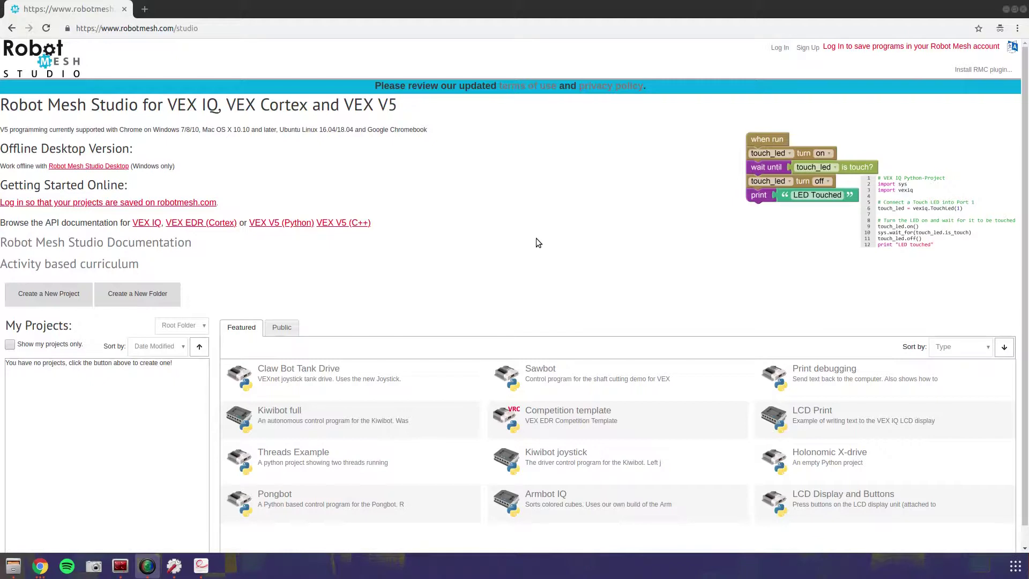
Create a VEX IQ Mimic project using Controller Express, named 'Driving base'.
{"action": "left_click", "coordinate": [58, 295]}
{"action": "left_click", "coordinate": [374, 215]}
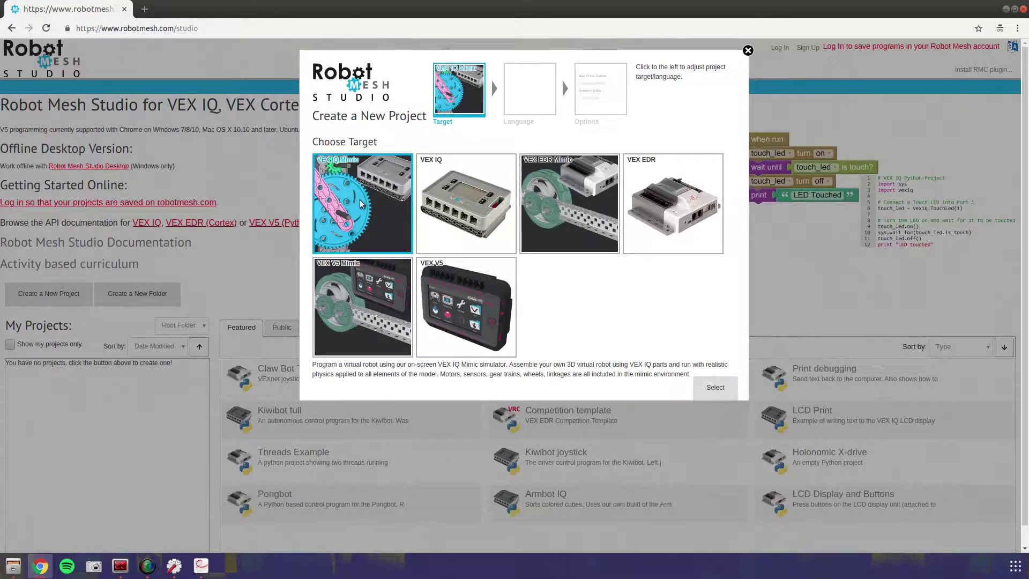
{"action": "left_click", "coordinate": [715, 388]}
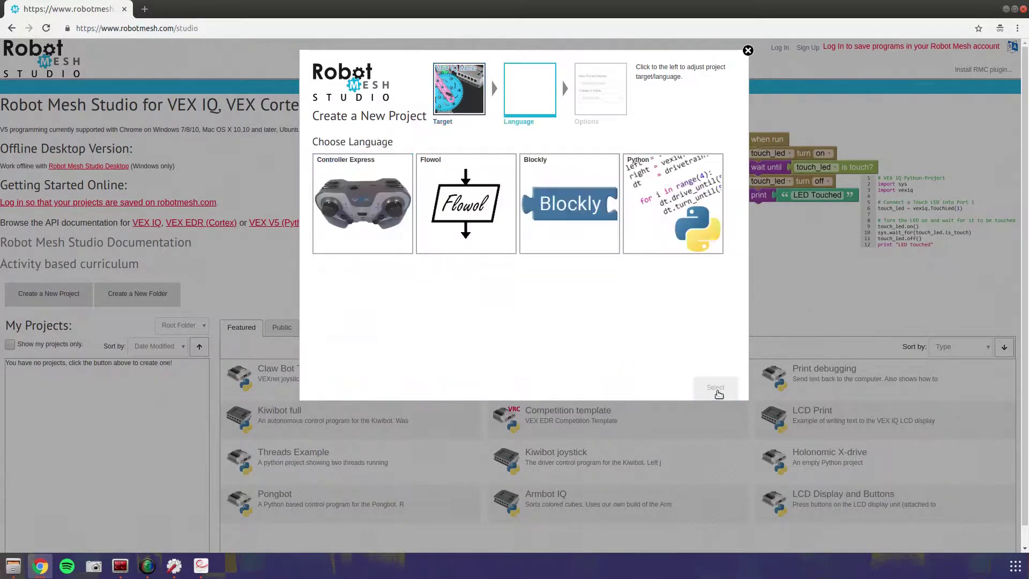
{"action": "left_click", "coordinate": [359, 186]}
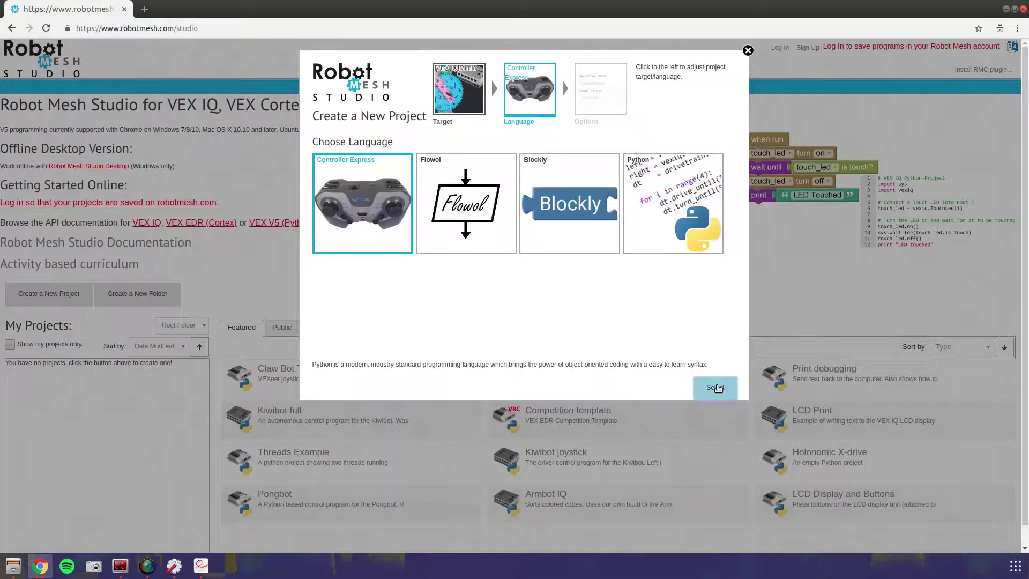
{"action": "left_click", "coordinate": [715, 387]}
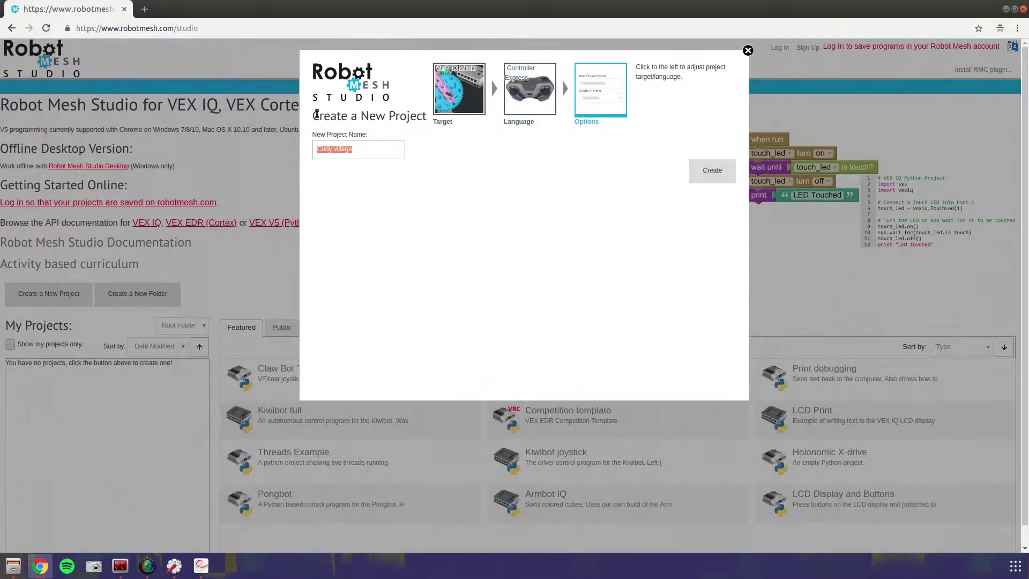
{"action": "type", "text": "Driving base"}
{"action": "left_click", "coordinate": [720, 171]}
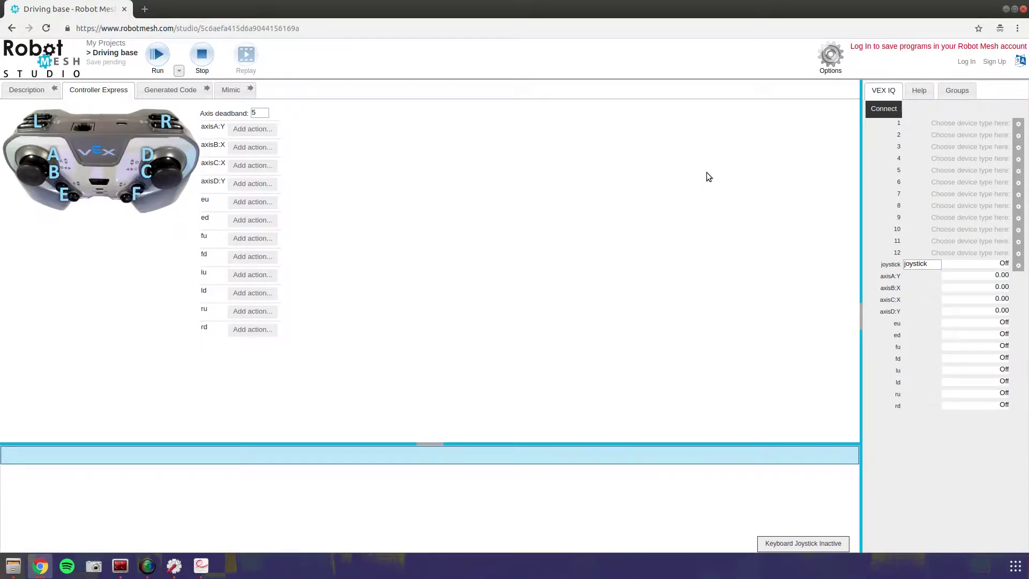
In the Mimic simulator, add a Base Tile from the Misc parts and reopen the category list.
{"action": "left_click", "coordinate": [232, 91]}
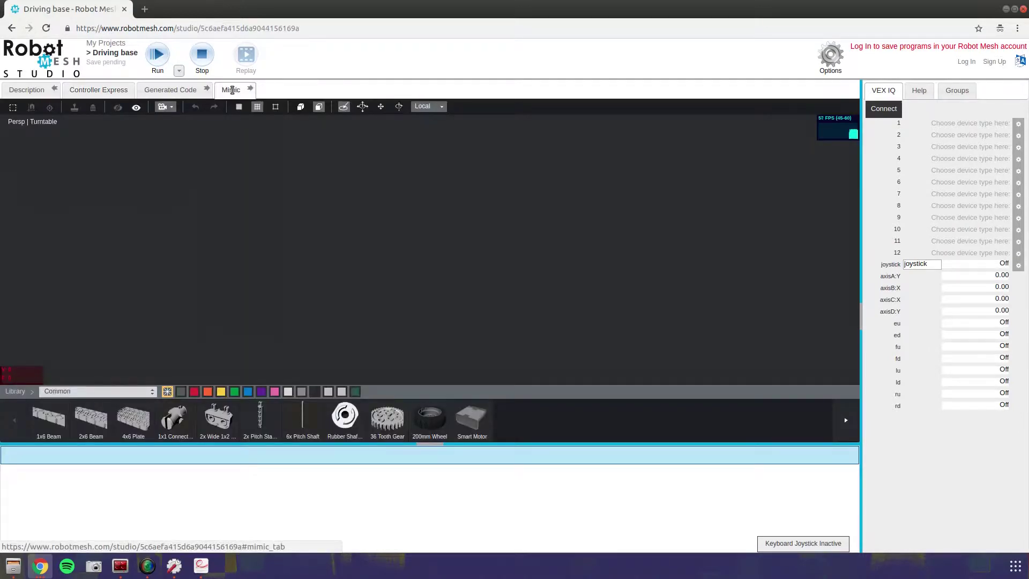
{"action": "left_click", "coordinate": [151, 392]}
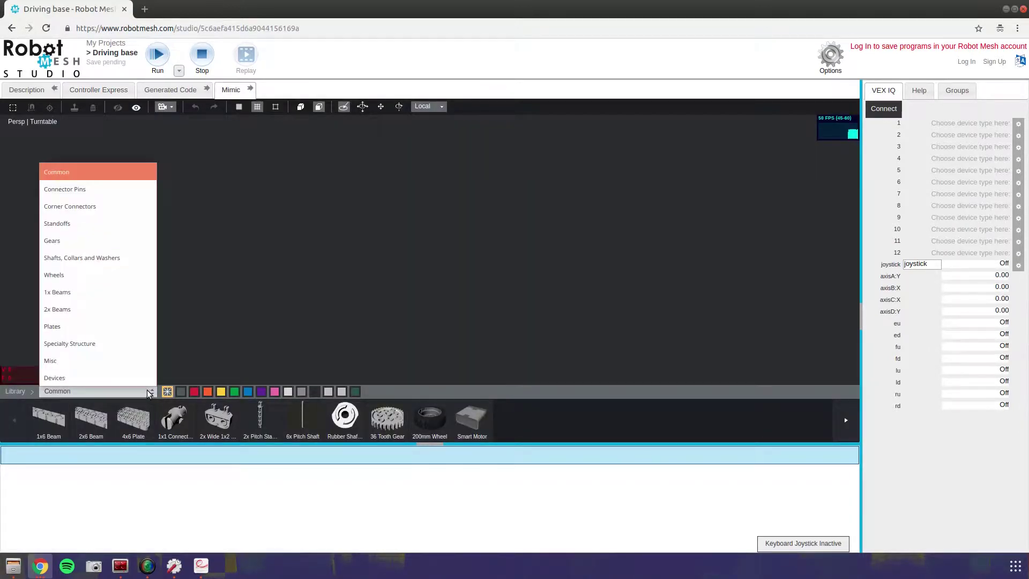
{"action": "left_click", "coordinate": [130, 360]}
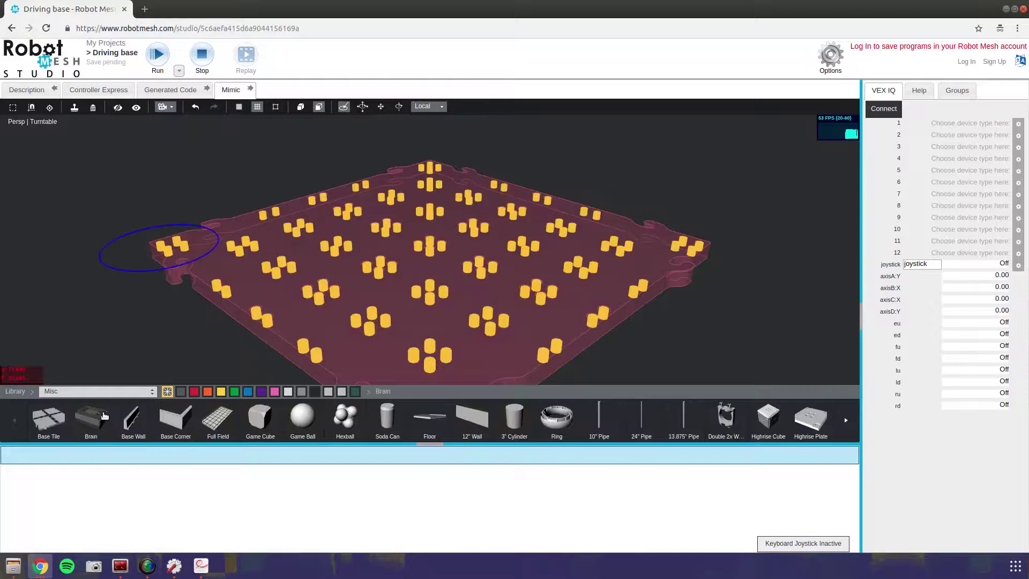
{"action": "left_click", "coordinate": [116, 393]}
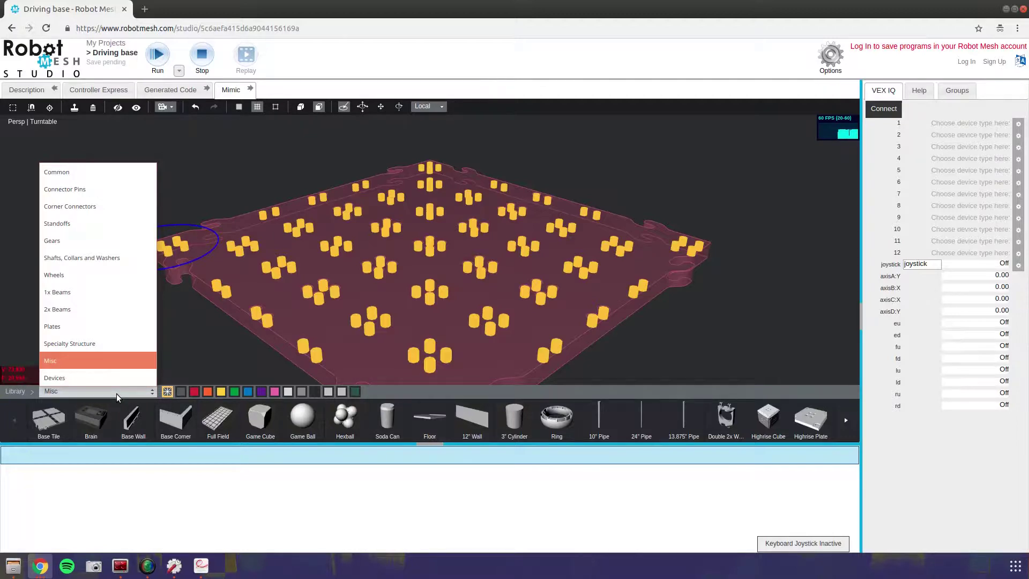
Add a Smart Motor (motor_1, port 1) from Devices, hide the base tile, and view its back.
{"action": "left_click", "coordinate": [95, 377]}
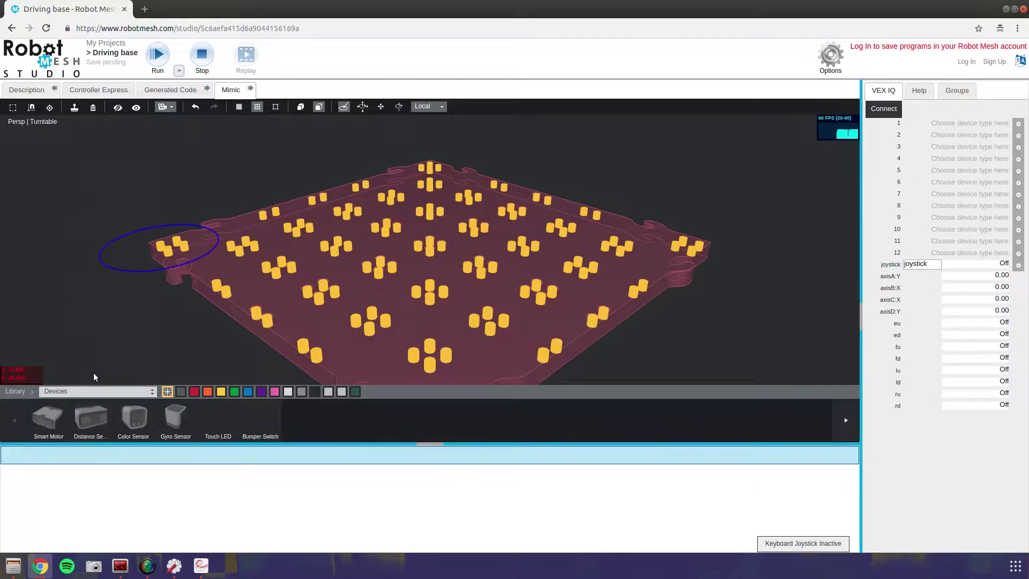
{"action": "left_click", "coordinate": [47, 426]}
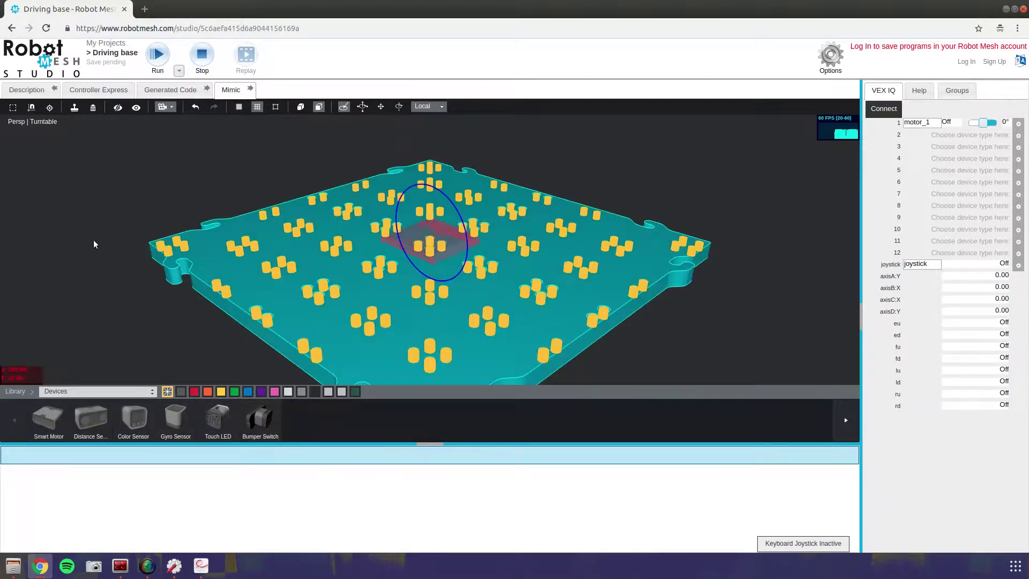
{"action": "left_click", "coordinate": [289, 280]}
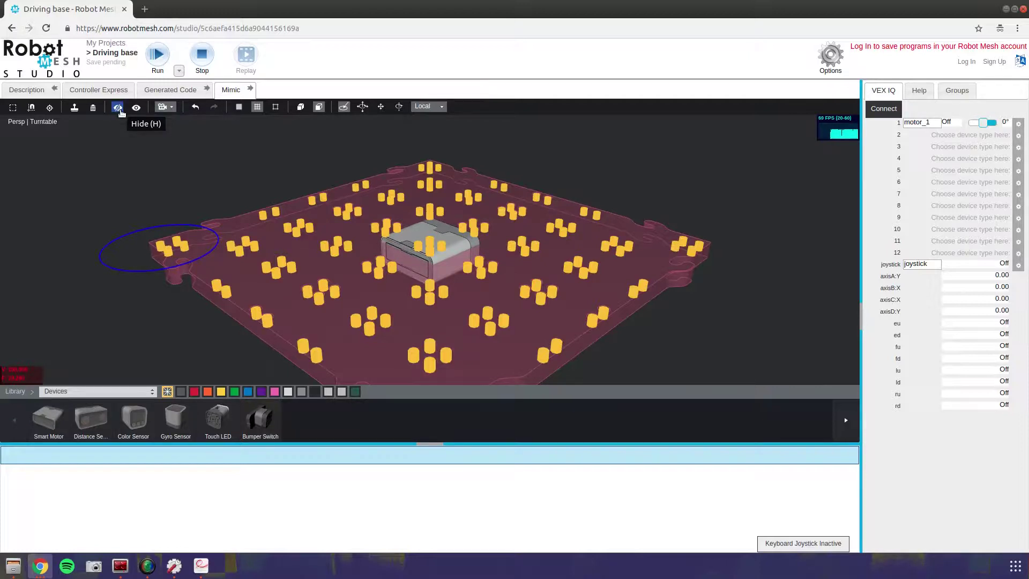
{"action": "left_click", "coordinate": [121, 111]}
{"action": "middle_click_drag", "start_coordinate": [535, 265], "coordinate": [247, 250]}
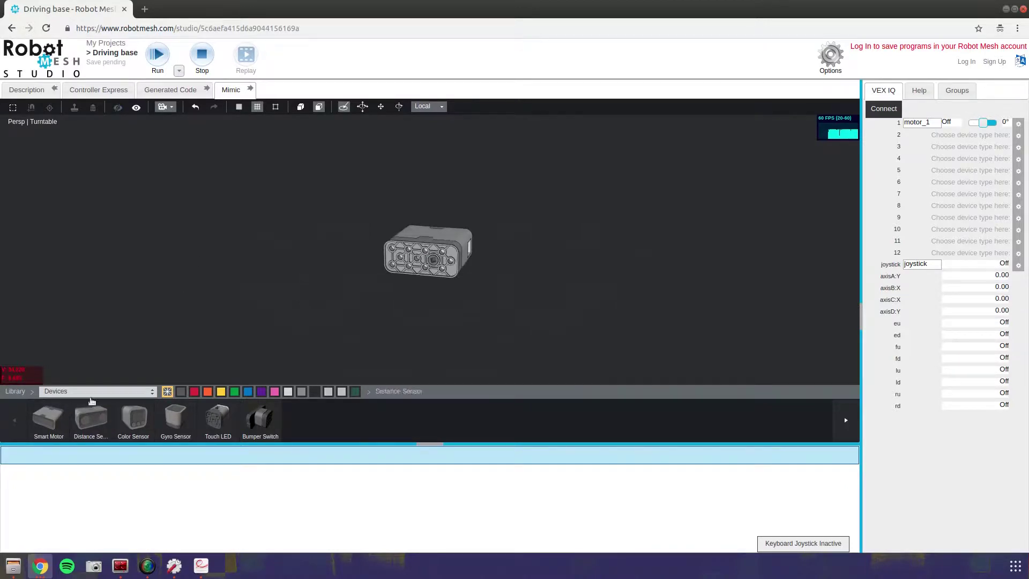
Switch the library to Common and insert a first 1x1 Connector Pin into the motor face.
{"action": "left_click", "coordinate": [118, 396]}
{"action": "left_click", "coordinate": [113, 172]}
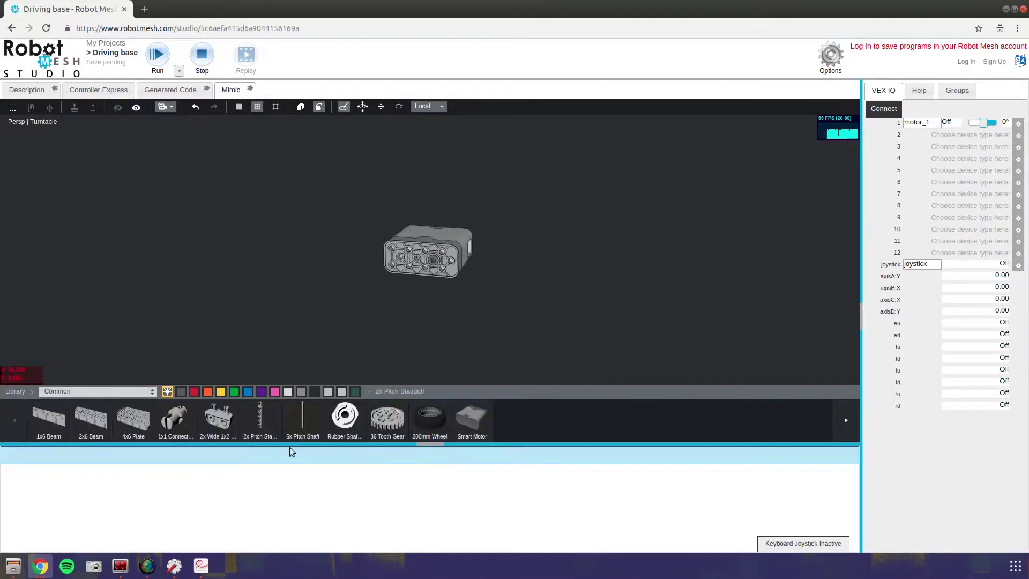
{"action": "left_click", "coordinate": [174, 424]}
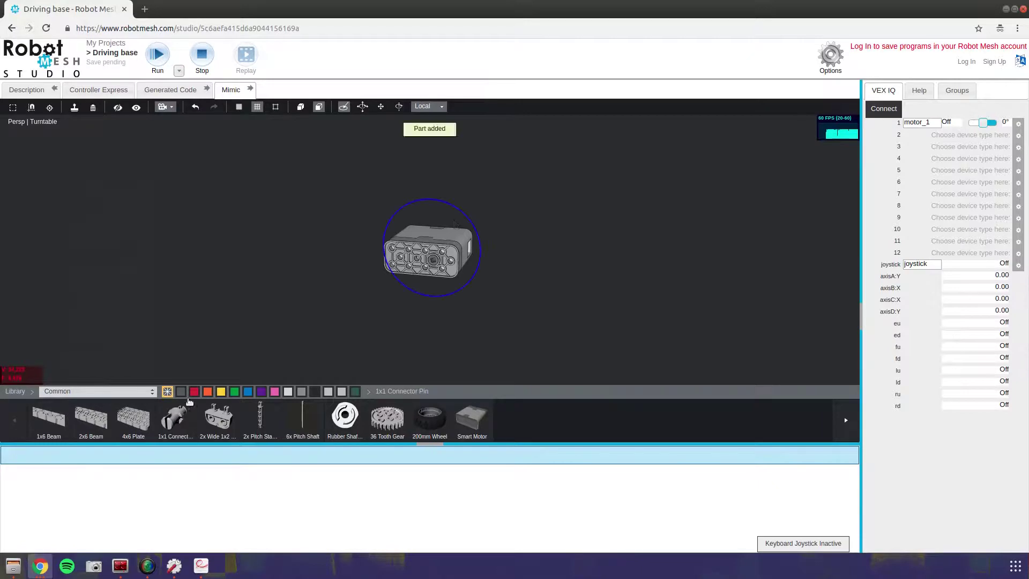
{"action": "left_click", "coordinate": [393, 252]}
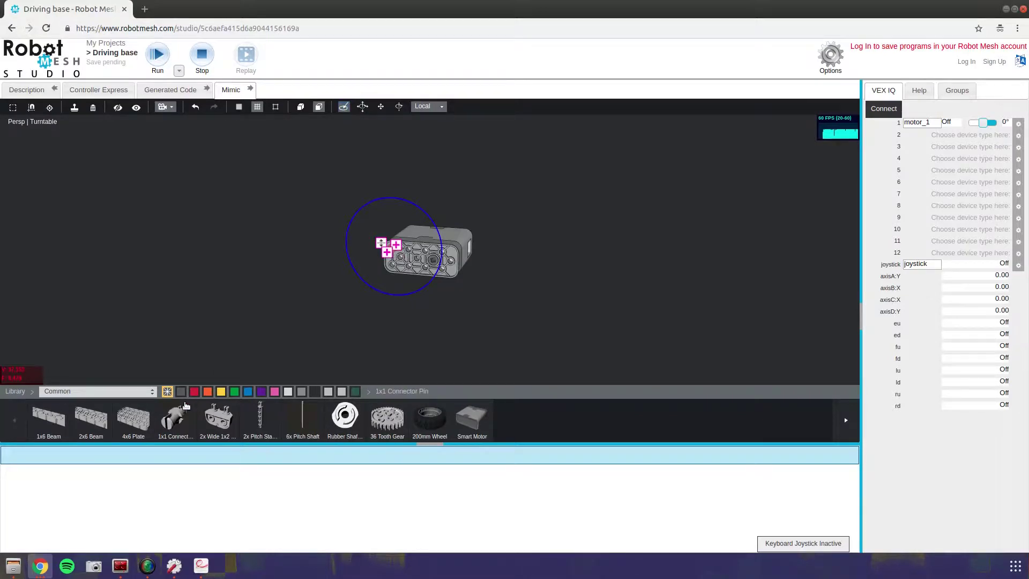
{"action": "left_click", "coordinate": [369, 253]}
{"action": "left_click", "coordinate": [391, 249]}
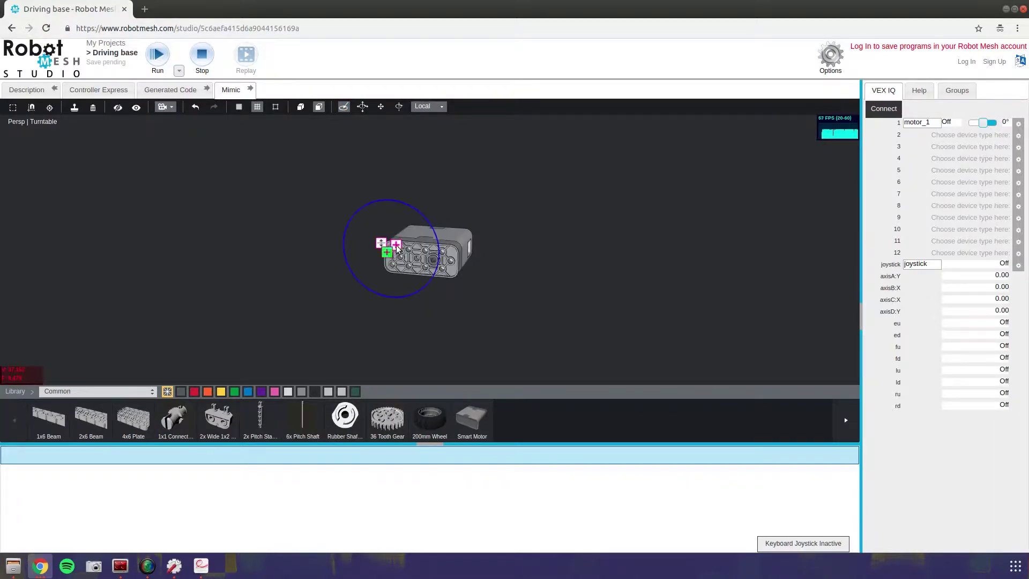
{"action": "middle_click_drag", "start_coordinate": [418, 237], "coordinate": [416, 271]}
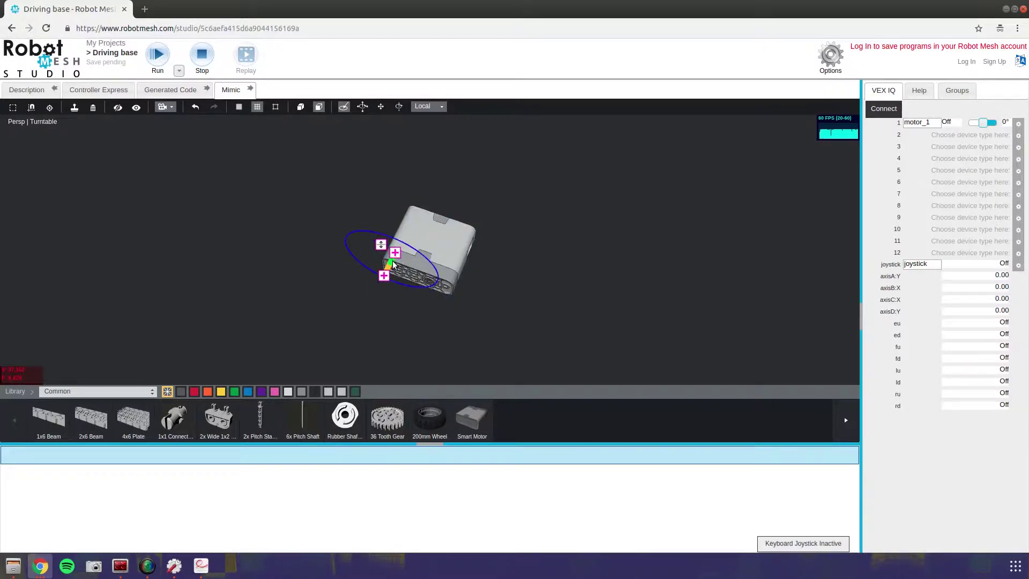
{"action": "left_click", "coordinate": [393, 264]}
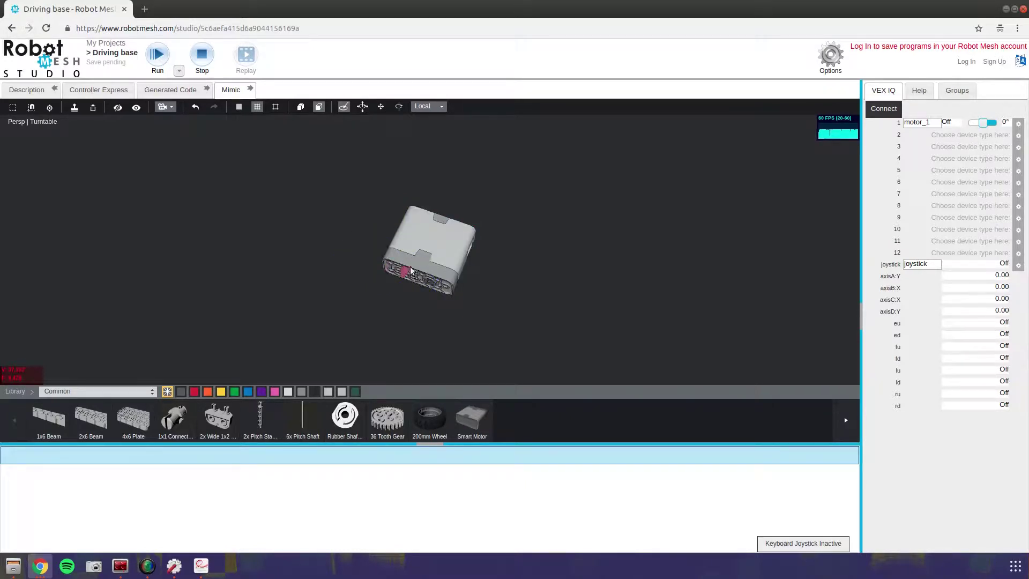
{"action": "left_click", "coordinate": [409, 274]}
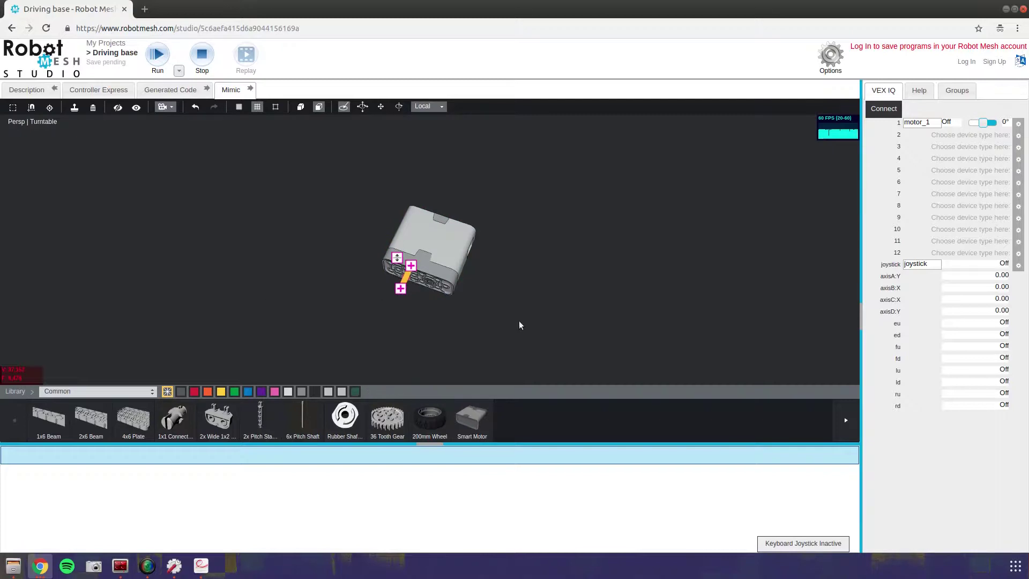
{"action": "middle_click_drag", "start_coordinate": [446, 247], "coordinate": [462, 227]}
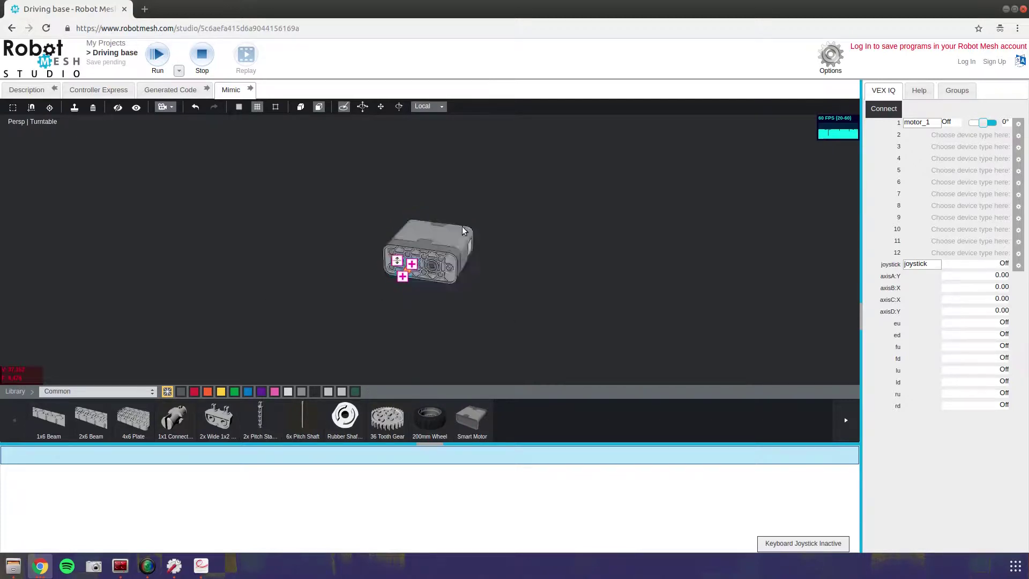
{"action": "left_click", "coordinate": [547, 236]}
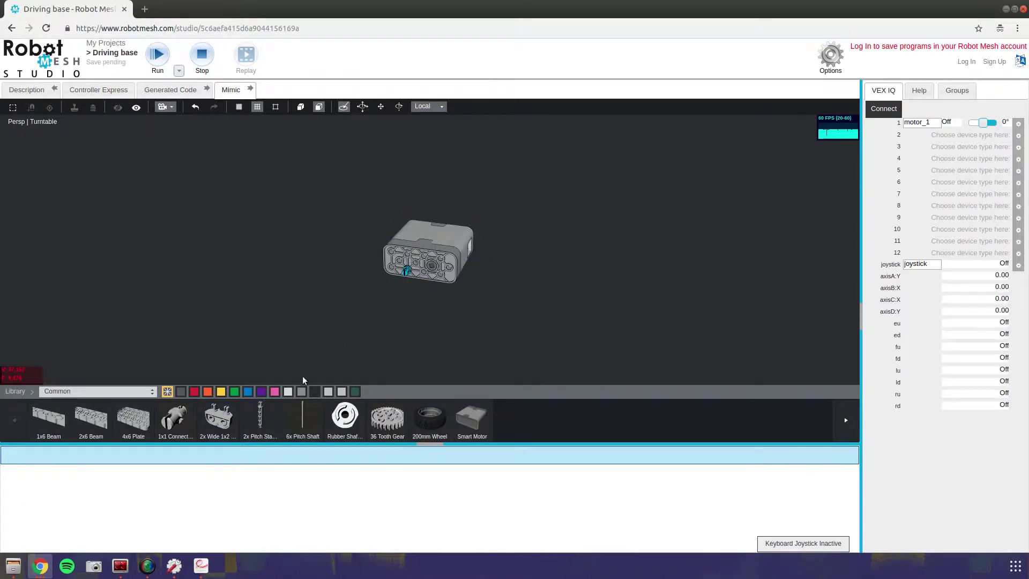
Insert four more 1x1 Connector Pins into neighbouring holes on the motor face.
{"action": "left_click", "coordinate": [406, 268]}
{"action": "left_click", "coordinate": [164, 403]}
{"action": "left_click", "coordinate": [424, 260]}
{"action": "left_click", "coordinate": [424, 260]}
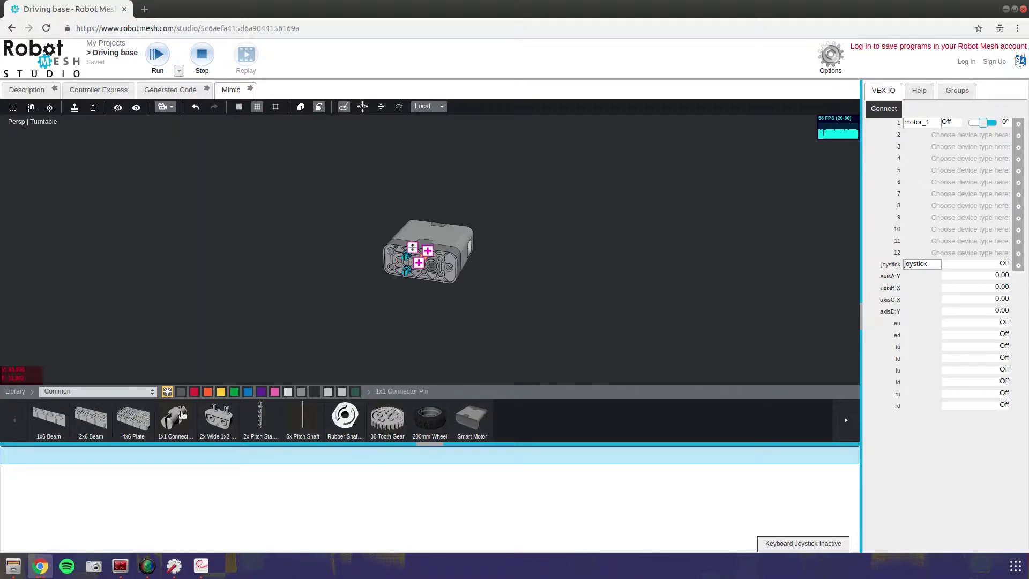
{"action": "left_click", "coordinate": [174, 422]}
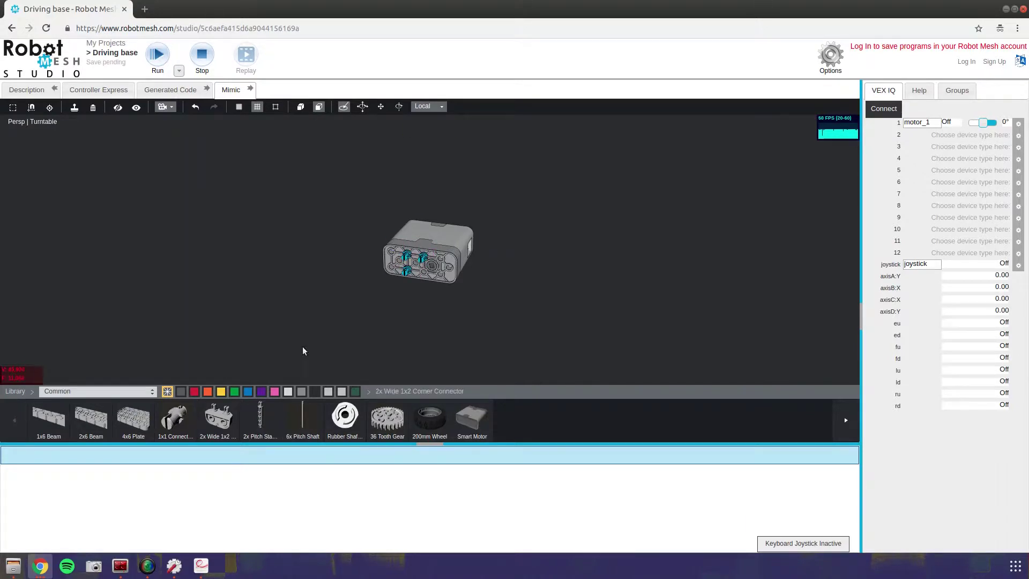
{"action": "left_click", "coordinate": [422, 281]}
{"action": "left_click", "coordinate": [174, 422]}
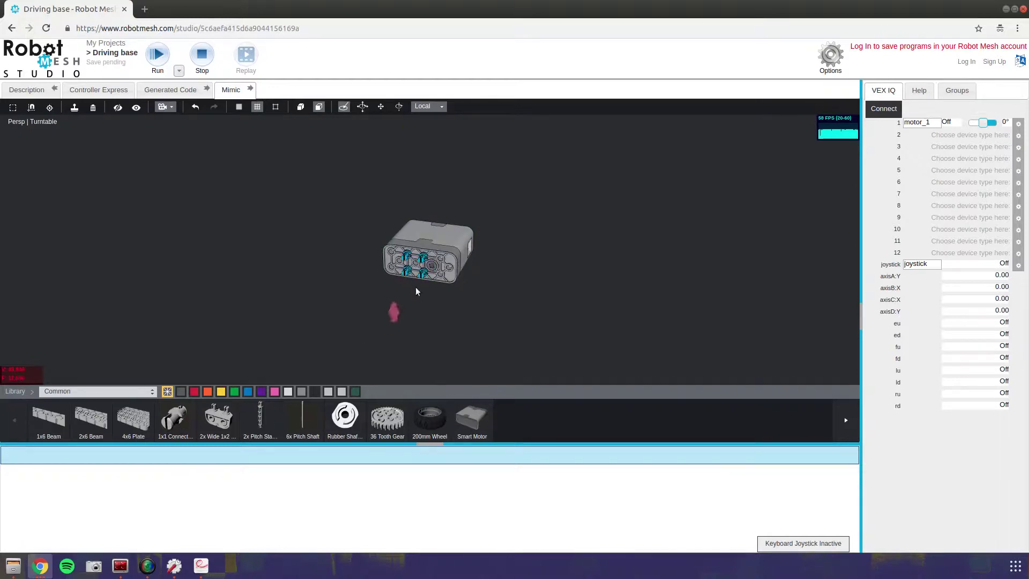
{"action": "left_click", "coordinate": [438, 264]}
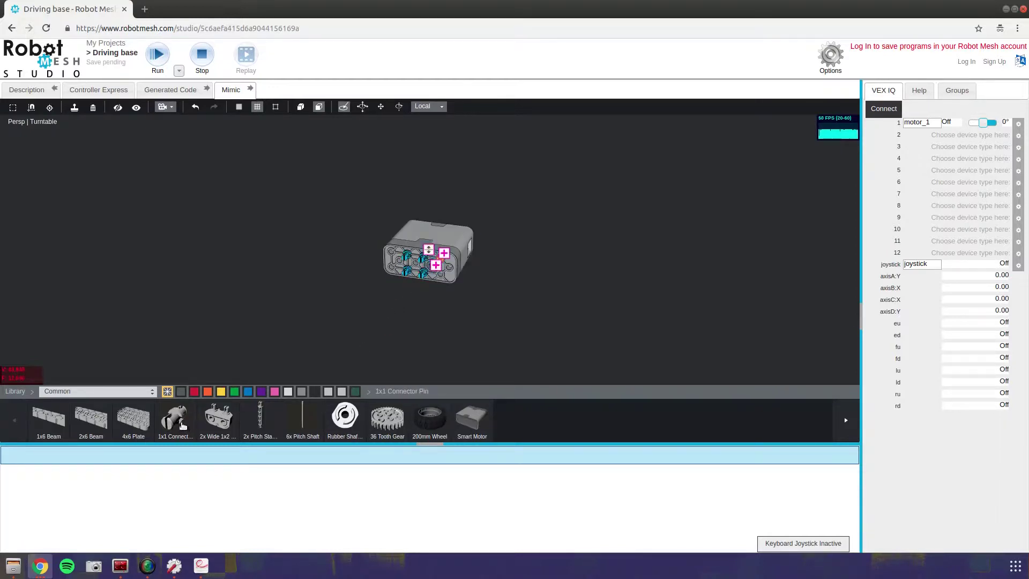
{"action": "left_click", "coordinate": [175, 422]}
{"action": "left_click", "coordinate": [439, 277]}
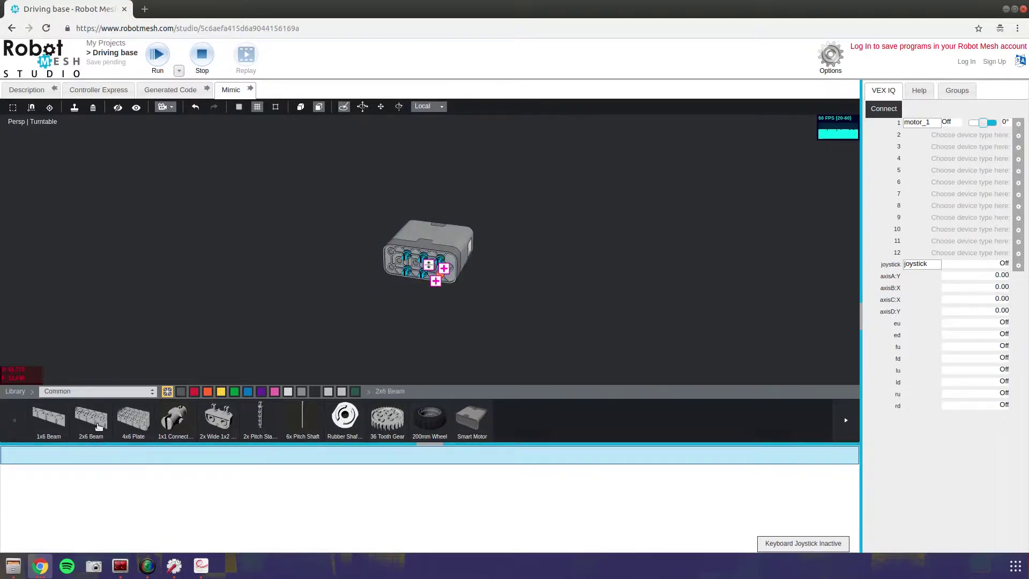
Place a 2x6 Beam on the motor's pins and extend it two holes to the left.
{"action": "left_click", "coordinate": [86, 423]}
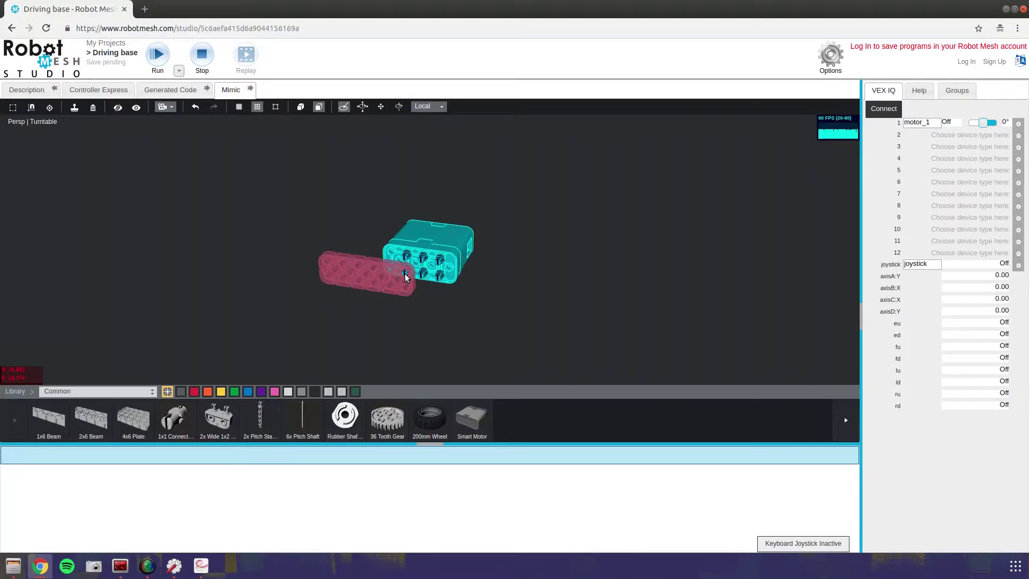
{"action": "left_click", "coordinate": [405, 277]}
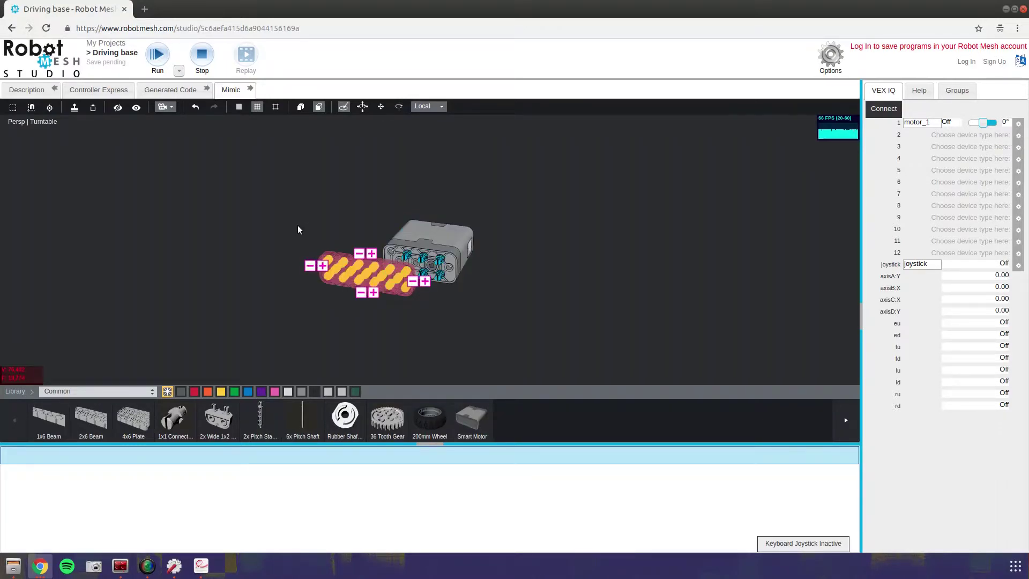
{"action": "left_click", "coordinate": [322, 266]}
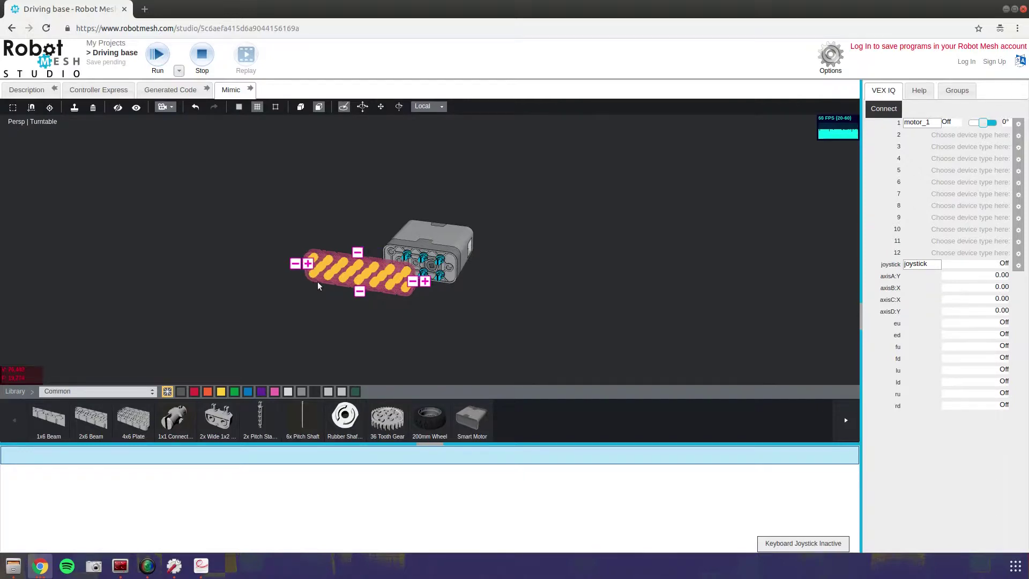
{"action": "left_click", "coordinate": [302, 263]}
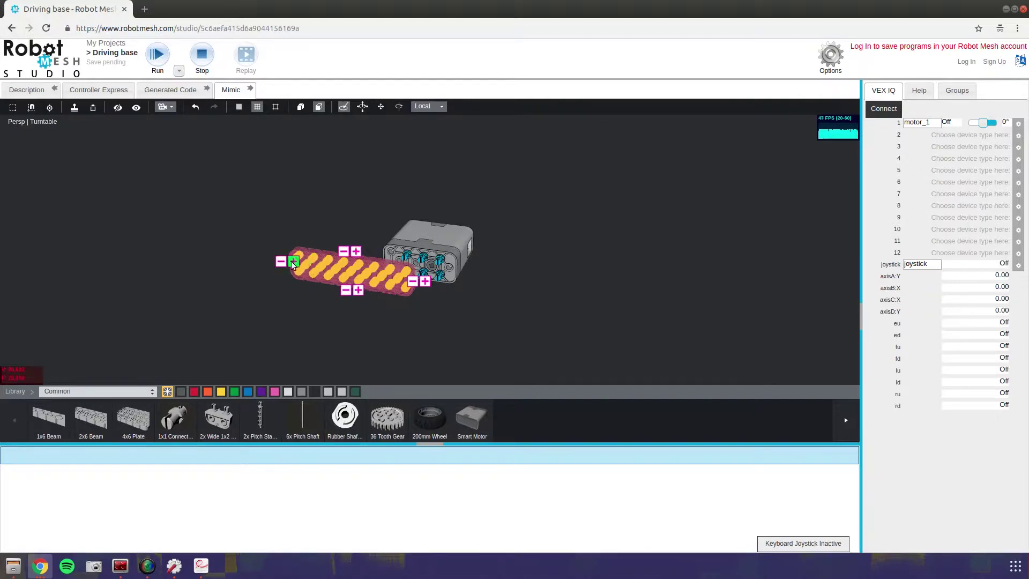
{"action": "left_click", "coordinate": [420, 325]}
Rotate the beam about a motor hole until it lies horizontally along the motor.
{"action": "left_click", "coordinate": [411, 277]}
{"action": "left_click", "coordinate": [407, 273]}
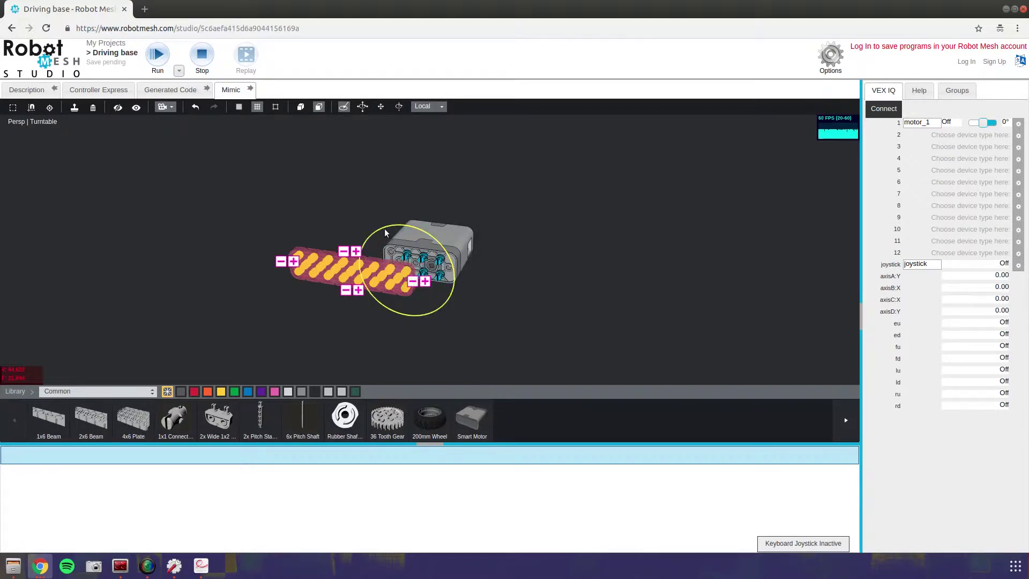
{"action": "left_click_drag", "start_coordinate": [385, 232], "coordinate": [392, 331]}
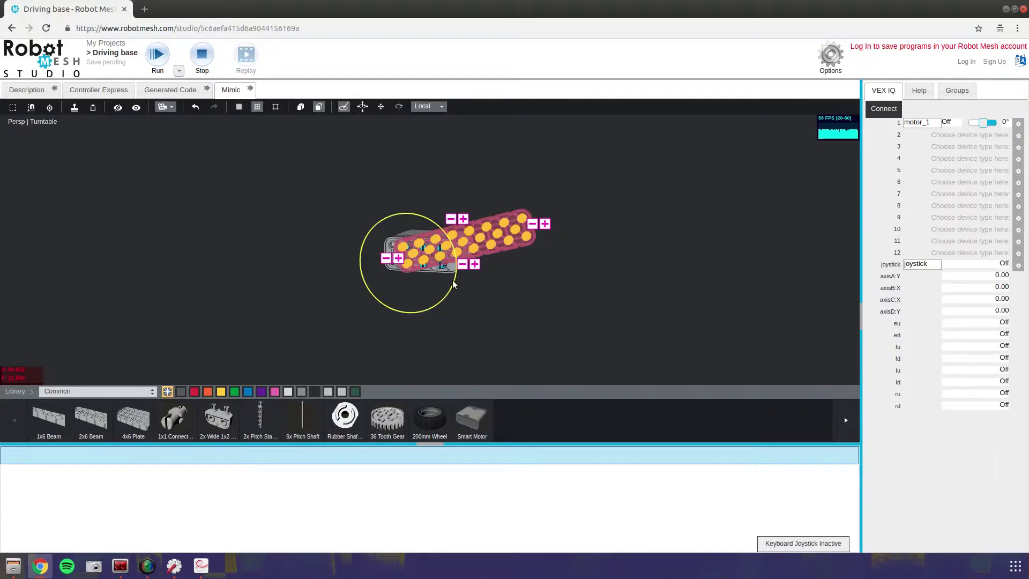
{"action": "left_click_drag", "start_coordinate": [453, 284], "coordinate": [451, 296]}
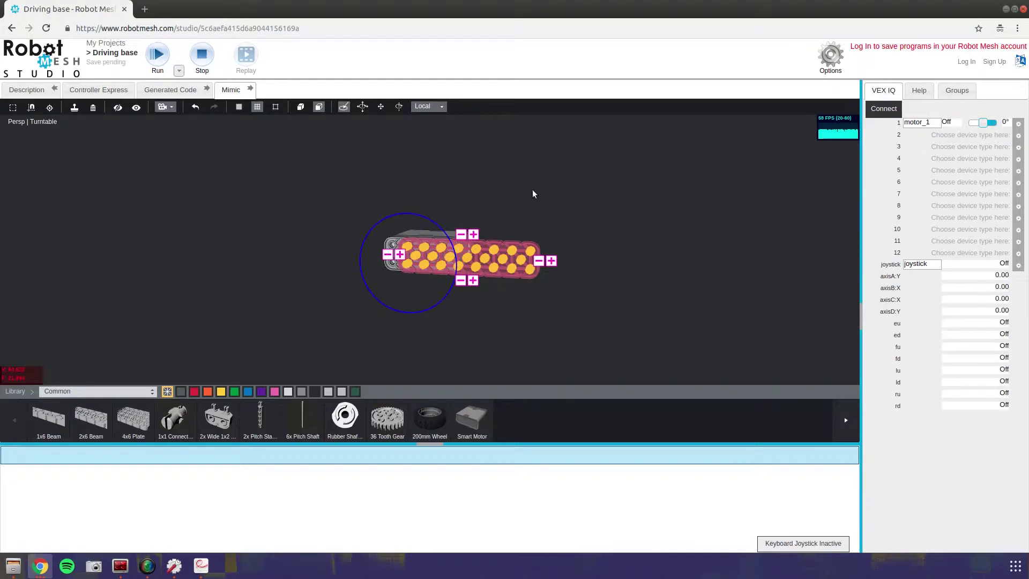
{"action": "left_click_drag", "start_coordinate": [533, 191], "coordinate": [491, 213]}
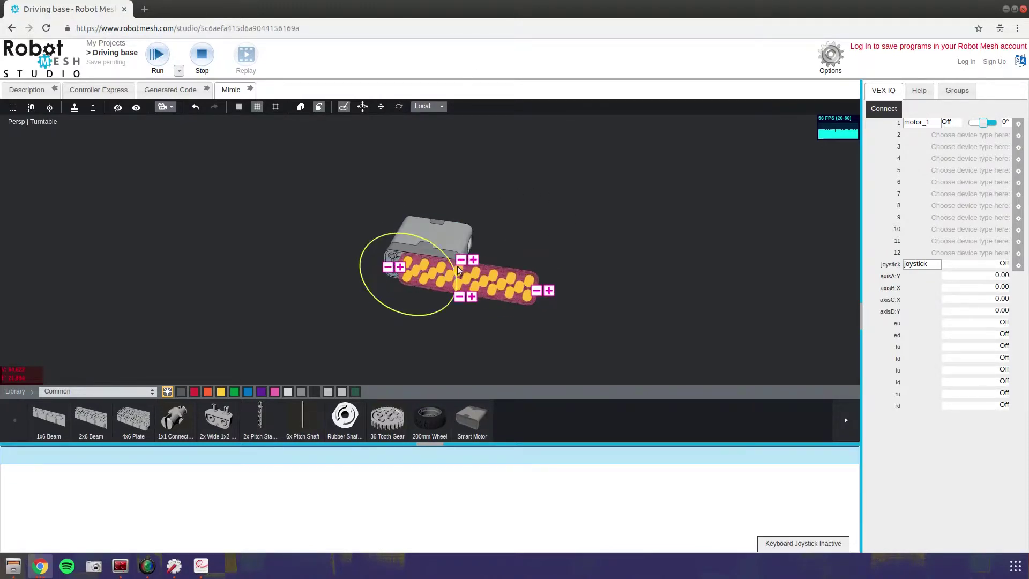
Lengthen the beam several holes at its right end, then switch the parts library to Gears.
{"action": "left_click", "coordinate": [401, 267]}
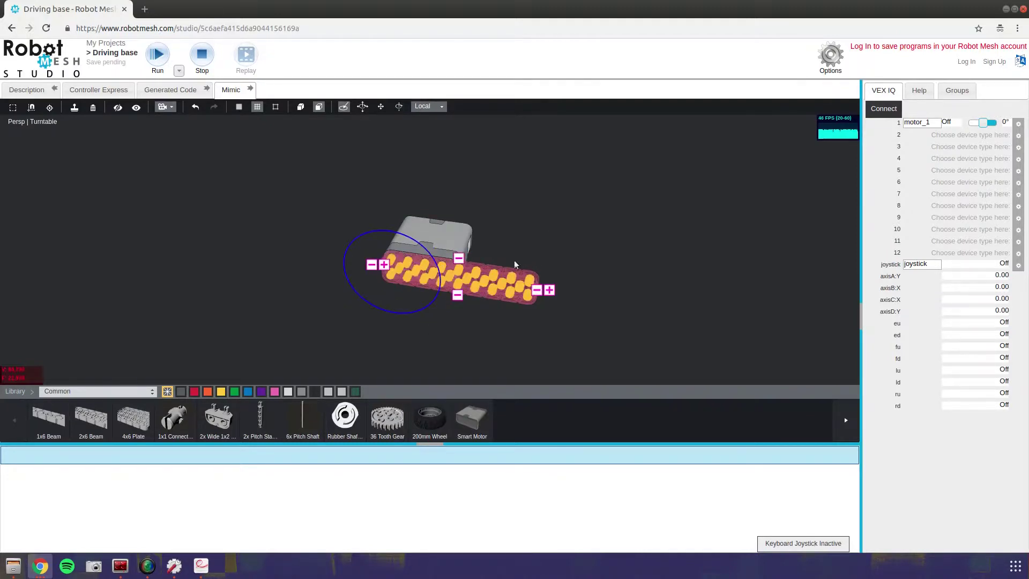
{"action": "left_click", "coordinate": [527, 227]}
{"action": "left_click", "coordinate": [510, 283]}
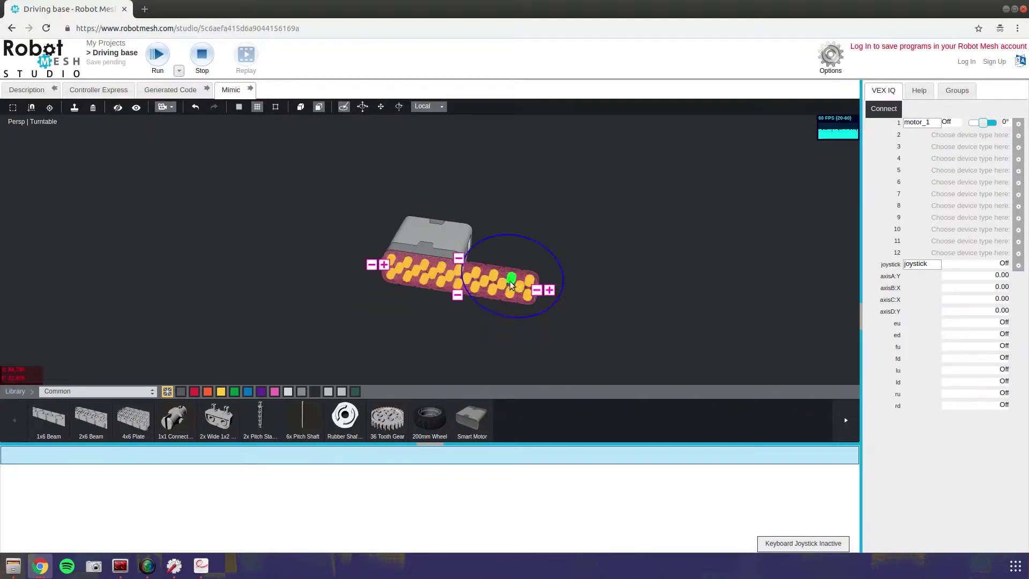
{"action": "left_click", "coordinate": [550, 292]}
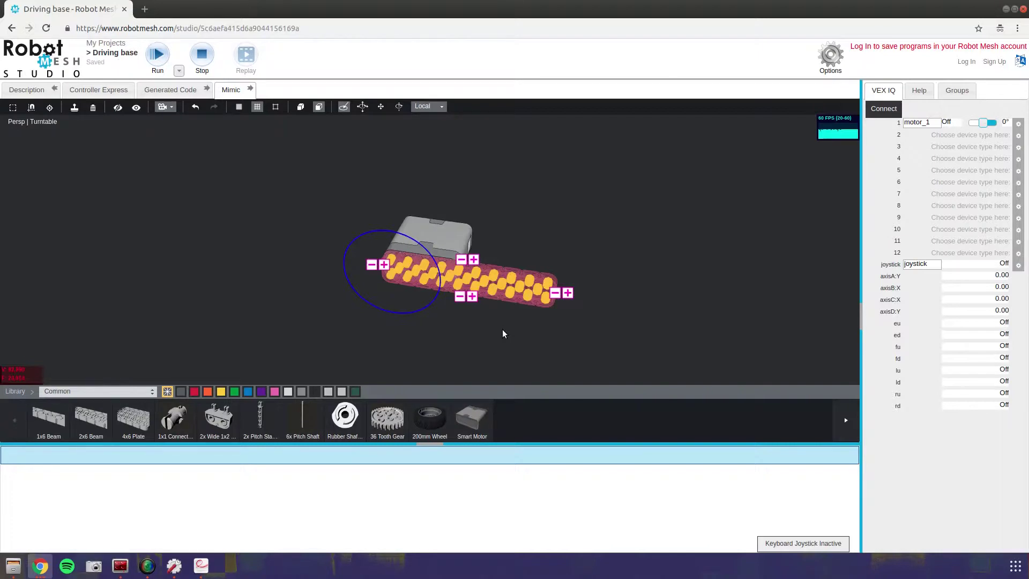
{"action": "left_click", "coordinate": [568, 294]}
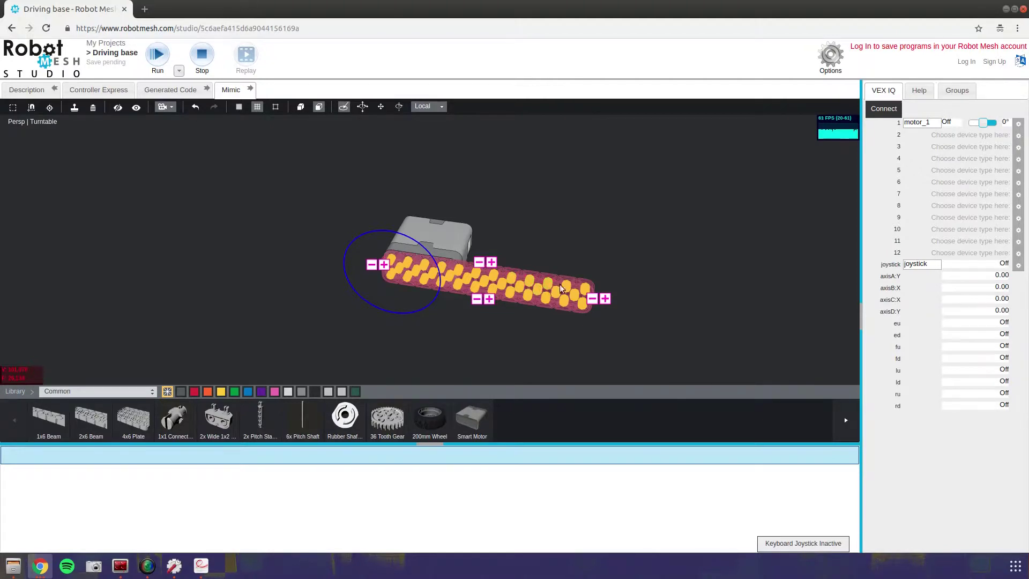
{"action": "left_click", "coordinate": [593, 204]}
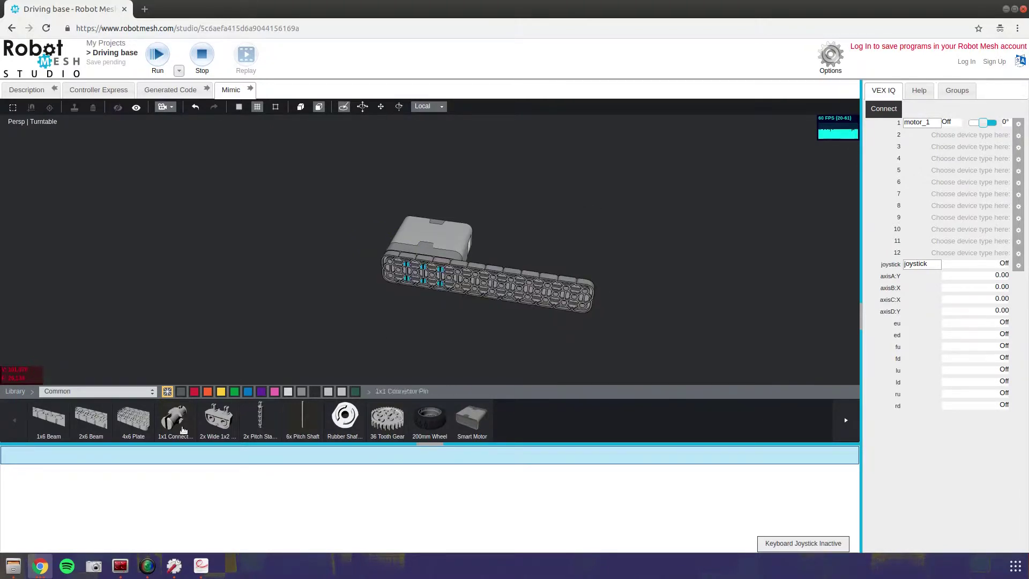
{"action": "left_click", "coordinate": [87, 392]}
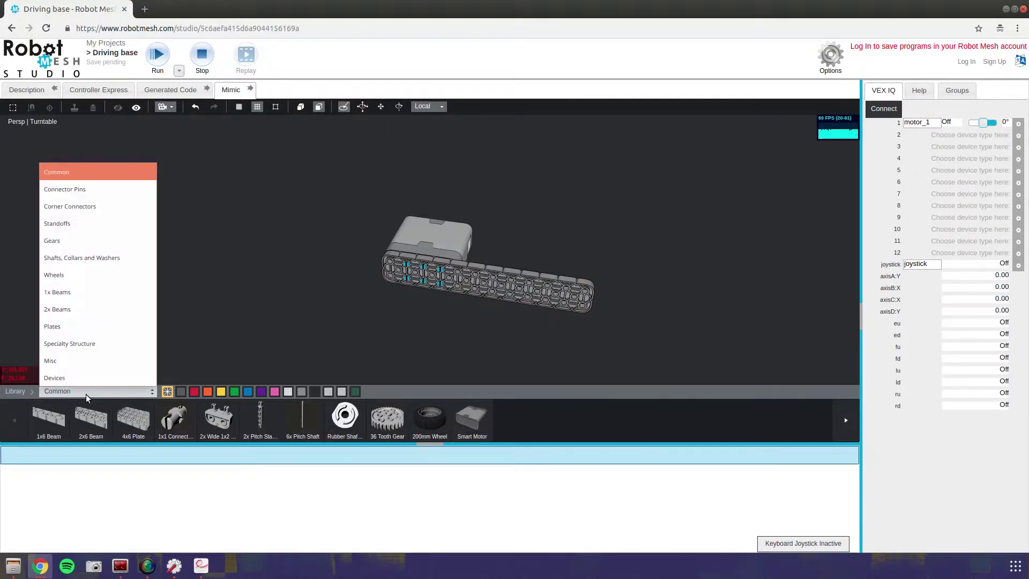
{"action": "left_click", "coordinate": [89, 240]}
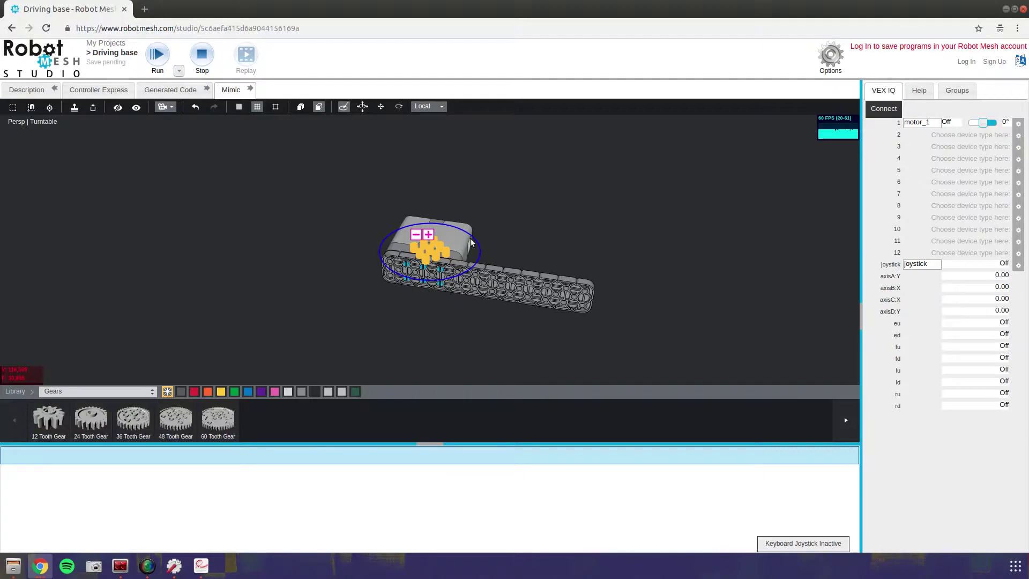
Switch to the Move tool (W) and select the gear lying left of the robot.
{"action": "mouse_move", "coordinate": [431, 253]}
{"action": "middle_mouse_down"}
{"action": "mouse_move", "coordinate": [432, 284]}
{"action": "mouse_move", "coordinate": [431, 250]}
{"action": "mouse_move", "coordinate": [419, 295]}
{"action": "mouse_move", "coordinate": [435, 246]}
{"action": "mouse_move", "coordinate": [430, 255]}
{"action": "middle_mouse_up"}
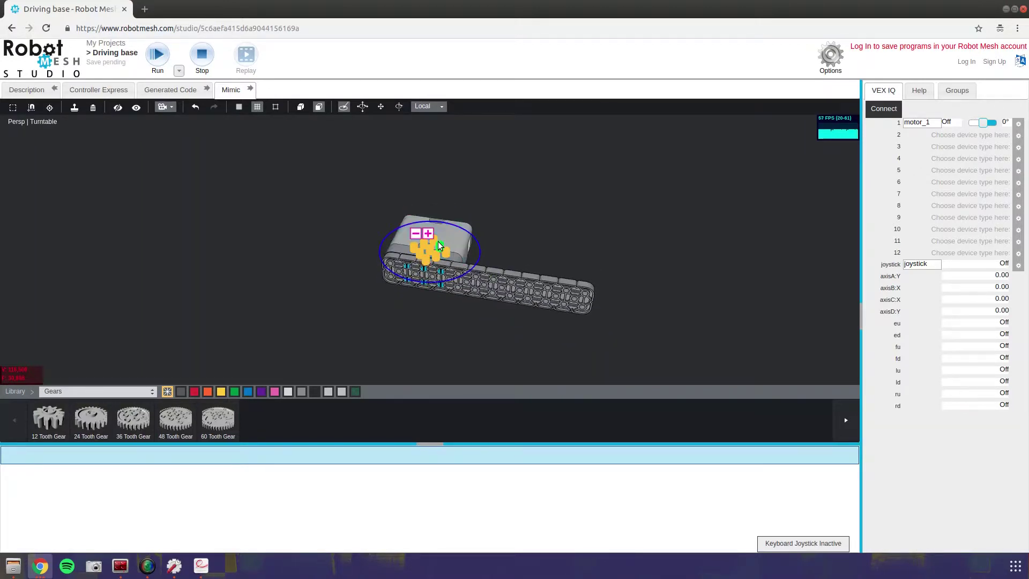
{"action": "key", "text": "w"}
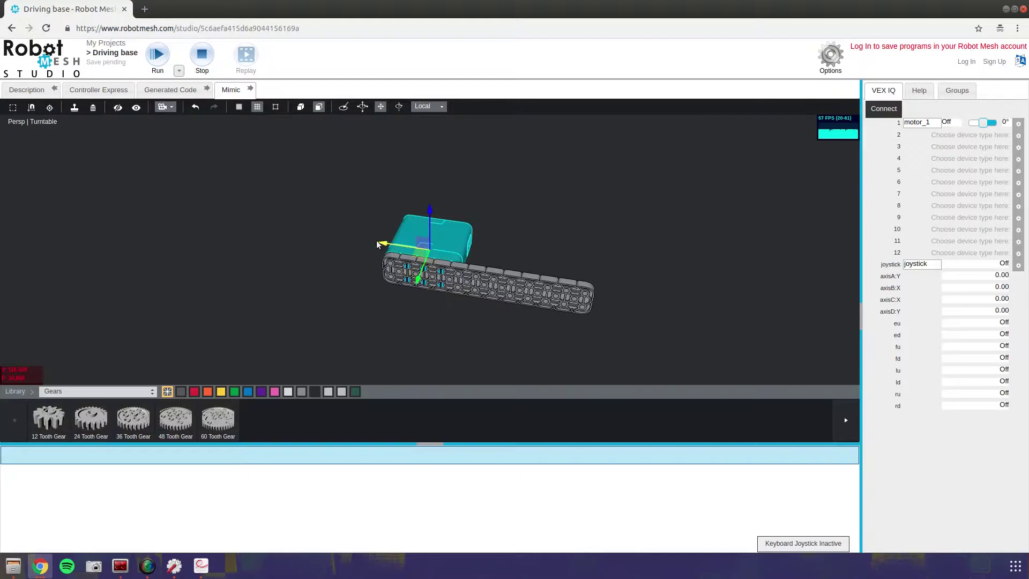
{"action": "left_click", "coordinate": [285, 210]}
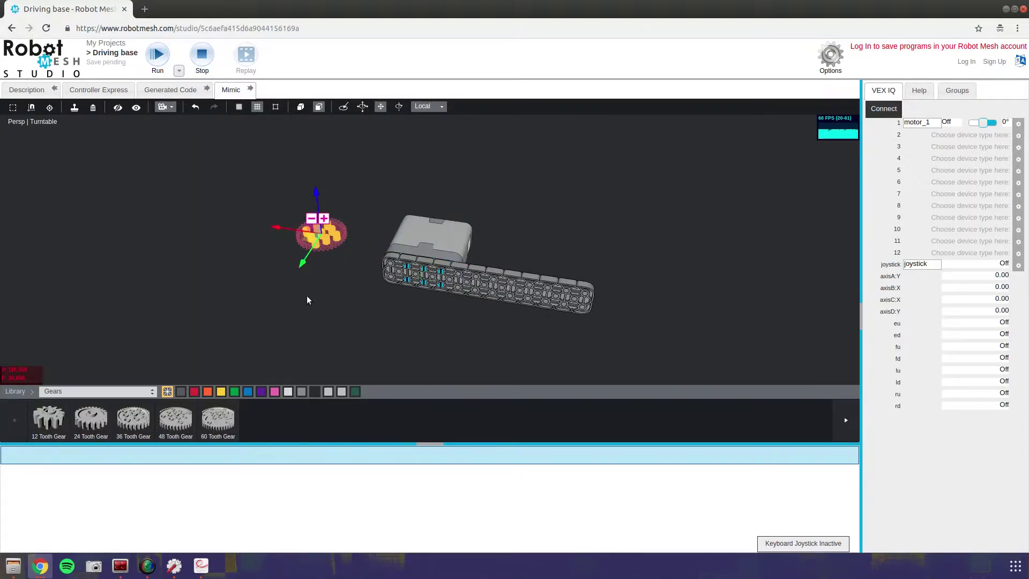
Add 4x Pitch Plastic Shafts from the Shafts, Collars and Washers library to the gear.
{"action": "left_click", "coordinate": [84, 394]}
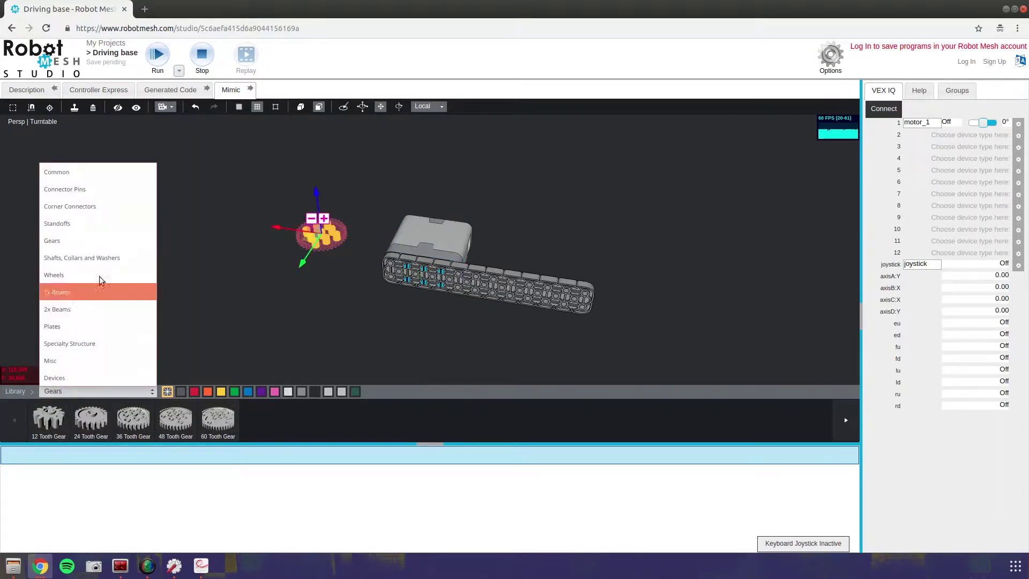
{"action": "left_click", "coordinate": [104, 257]}
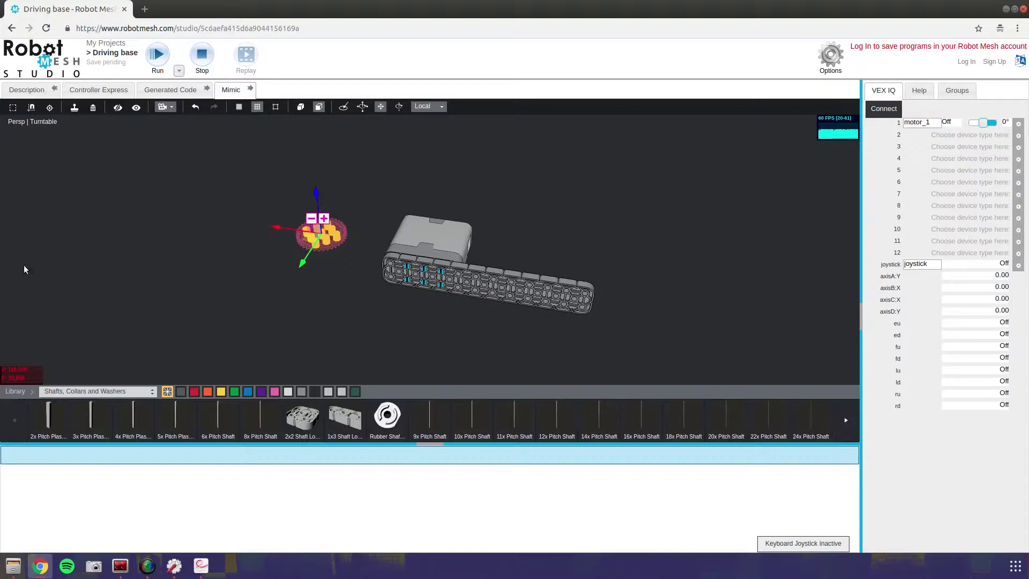
{"action": "left_click", "coordinate": [133, 419]}
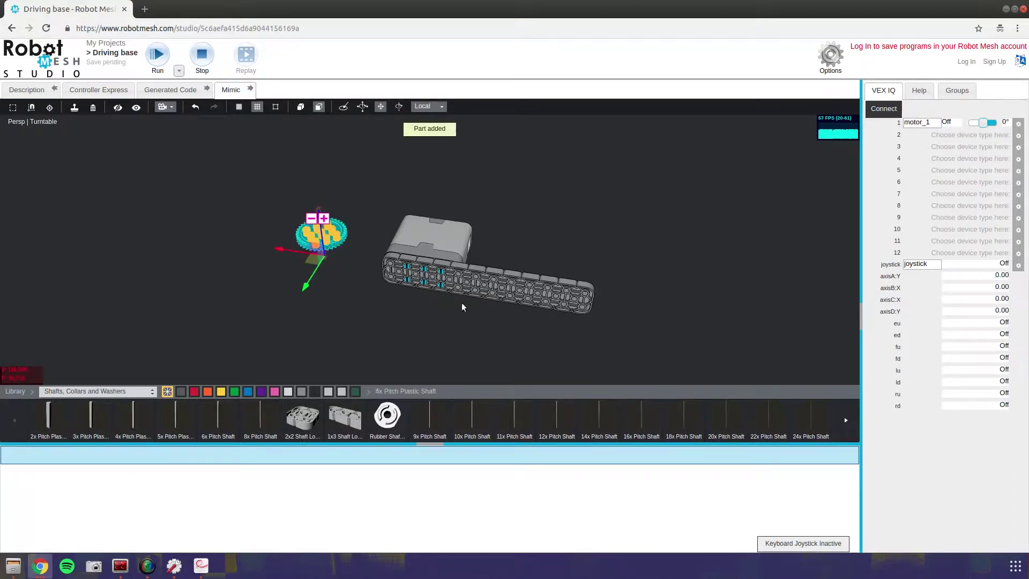
{"action": "left_click", "coordinate": [137, 421]}
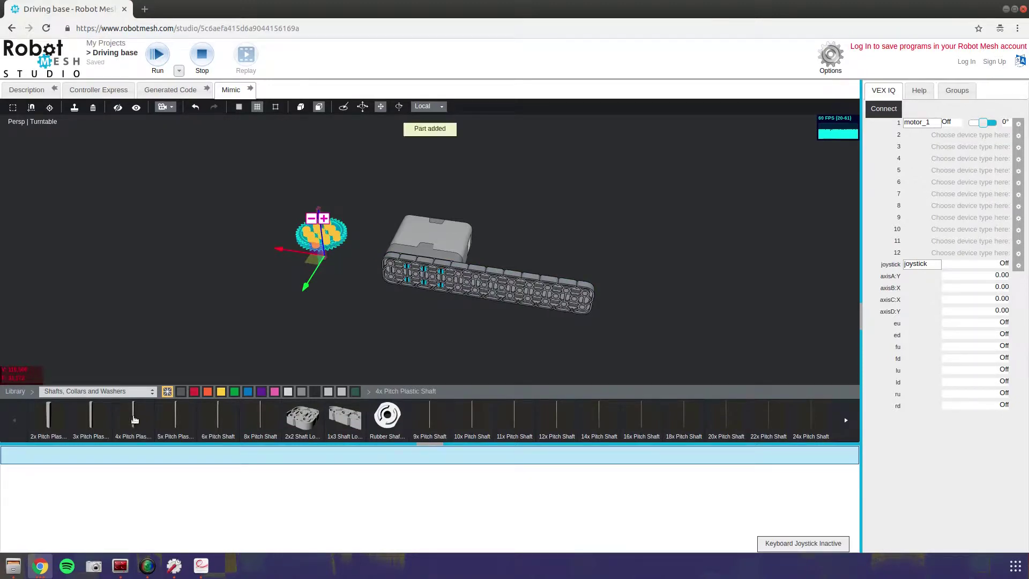
{"action": "left_click", "coordinate": [516, 238]}
{"action": "mouse_move", "coordinate": [514, 225]}
{"action": "left_mouse_down"}
{"action": "mouse_move", "coordinate": [471, 256]}
{"action": "mouse_move", "coordinate": [525, 194]}
{"action": "mouse_move", "coordinate": [512, 207]}
{"action": "left_mouse_up"}
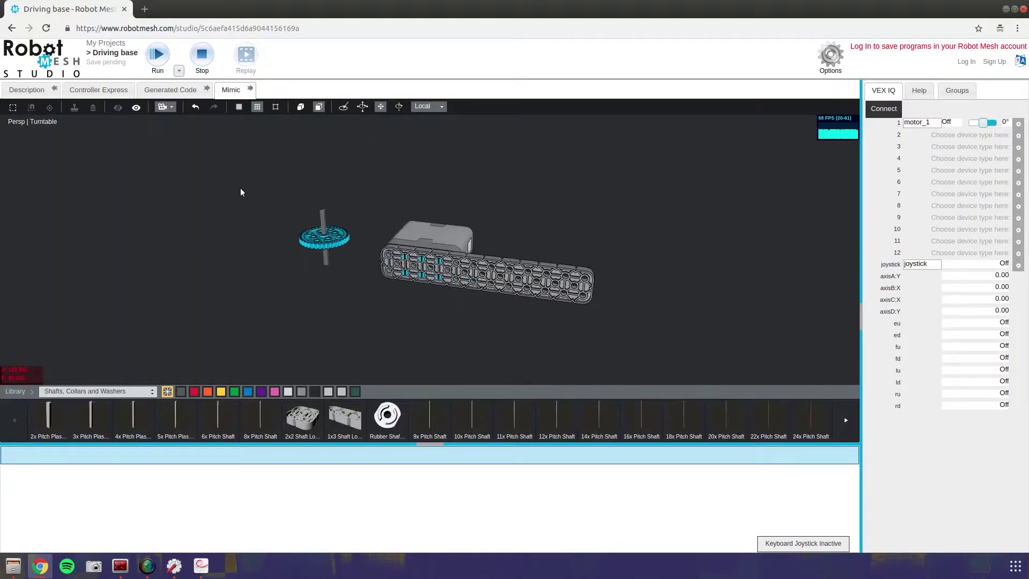
Move one 4x pitch shaft into the beam hole beside the motor.
{"action": "left_click", "coordinate": [323, 221]}
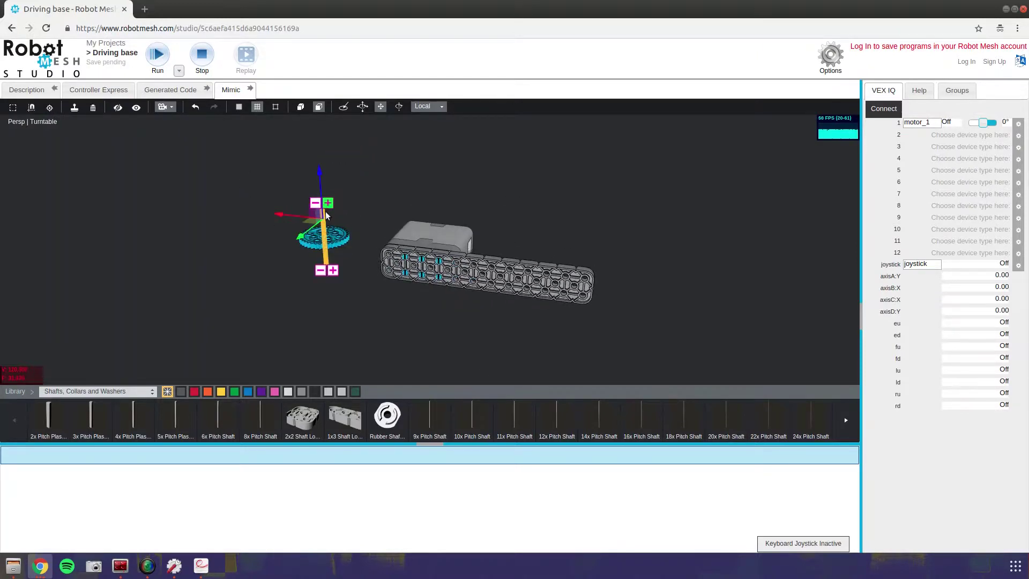
{"action": "left_click", "coordinate": [344, 106]}
{"action": "left_click_drag", "start_coordinate": [324, 227], "coordinate": [432, 267]}
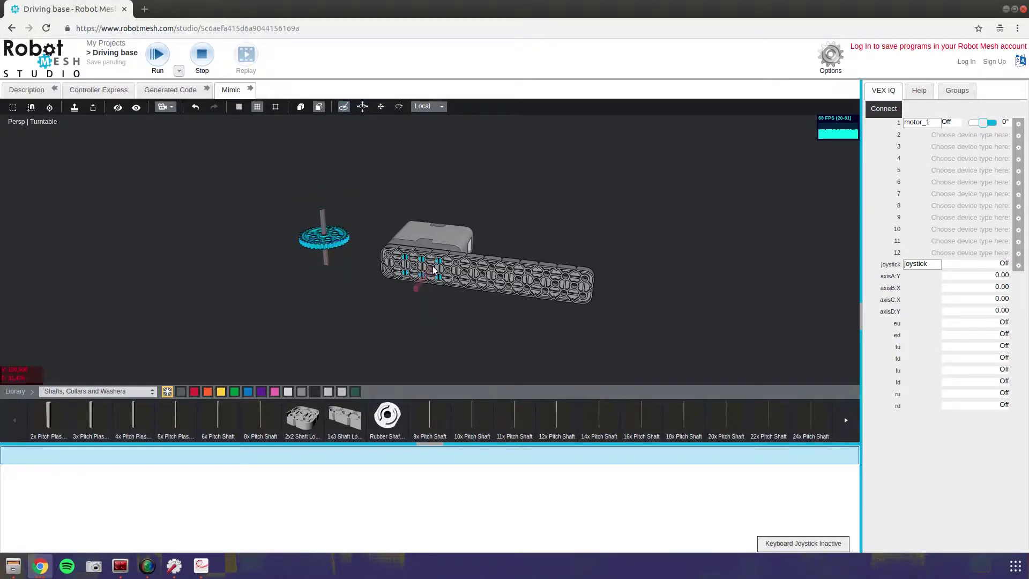
{"action": "left_click", "coordinate": [433, 270]}
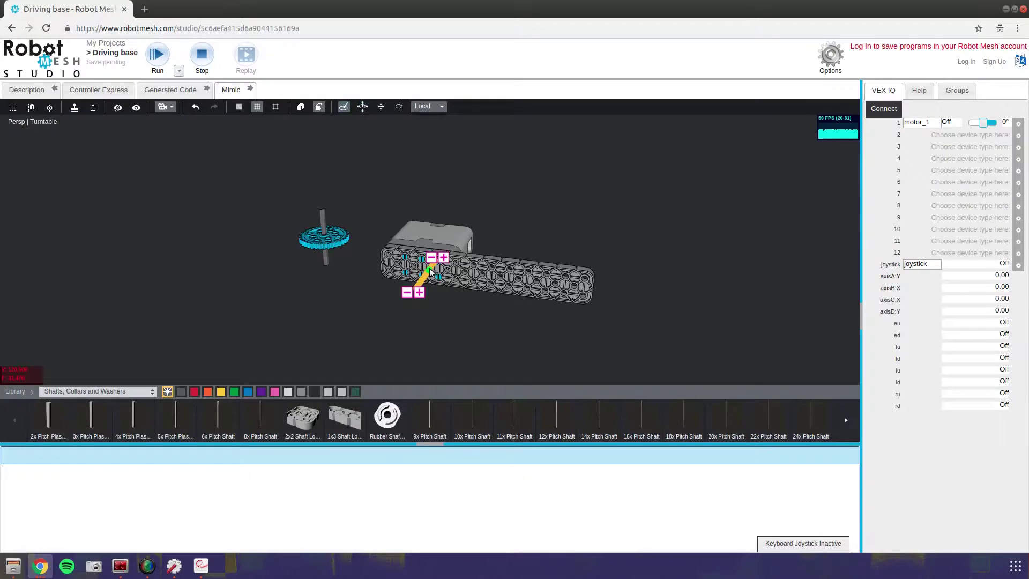
Delete the spare shaft through the gear, undoing an accidental gear deletion.
{"action": "left_click", "coordinate": [325, 238]}
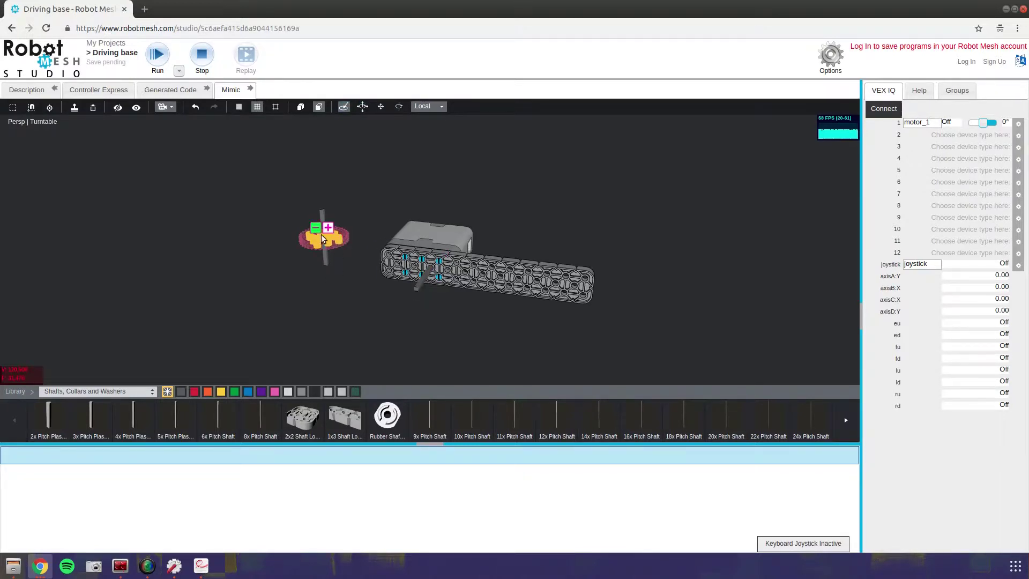
{"action": "left_click", "coordinate": [324, 216]}
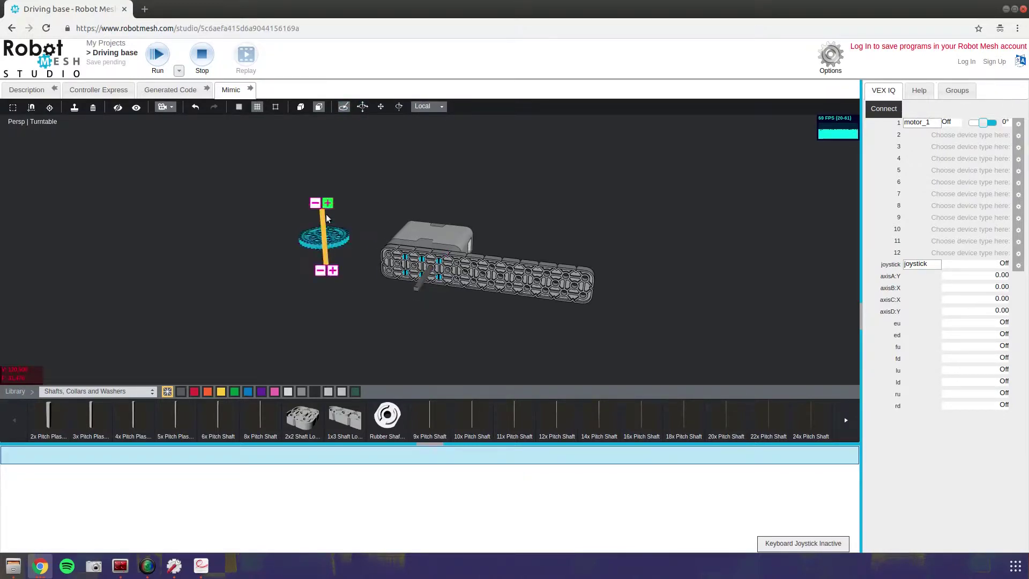
{"action": "key", "text": "Delete"}
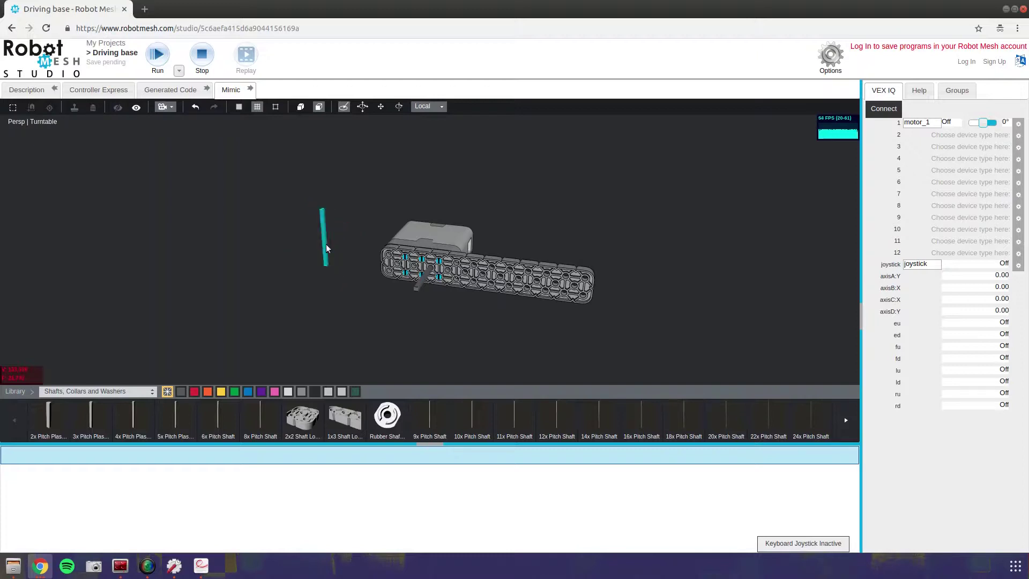
{"action": "key", "text": "ctrl+z"}
{"action": "left_click", "coordinate": [324, 258]}
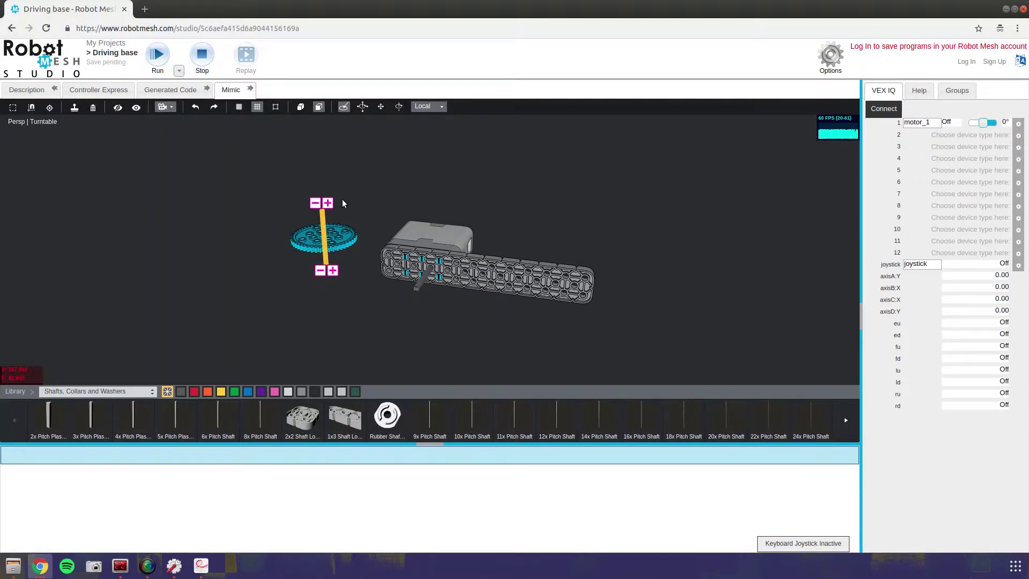
{"action": "key", "text": "Delete"}
Mount the 36 Tooth Gear onto the shaft standing in the beam beside the motor.
{"action": "left_click", "coordinate": [323, 231]}
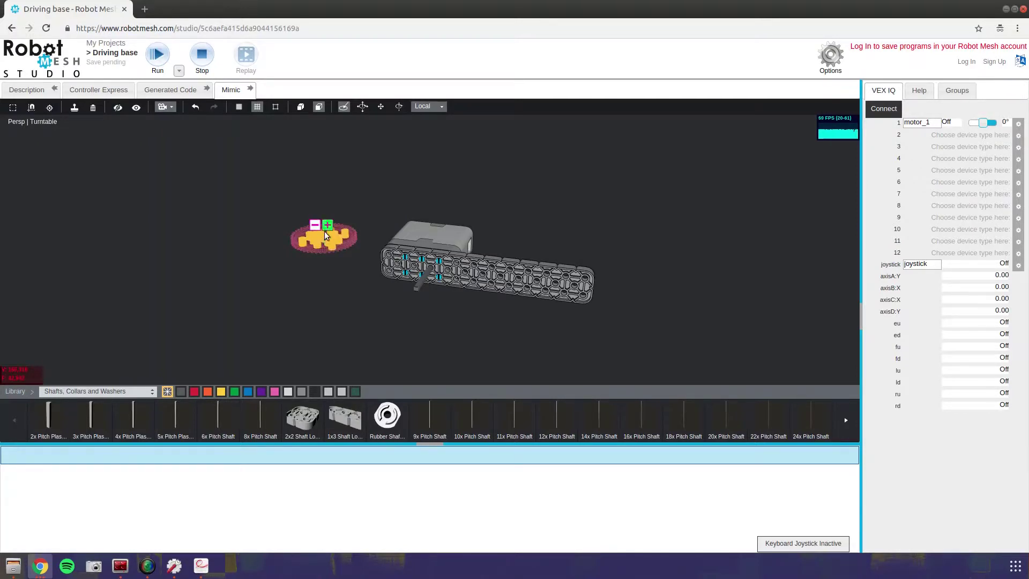
{"action": "middle_click_drag", "start_coordinate": [323, 235], "coordinate": [324, 284]}
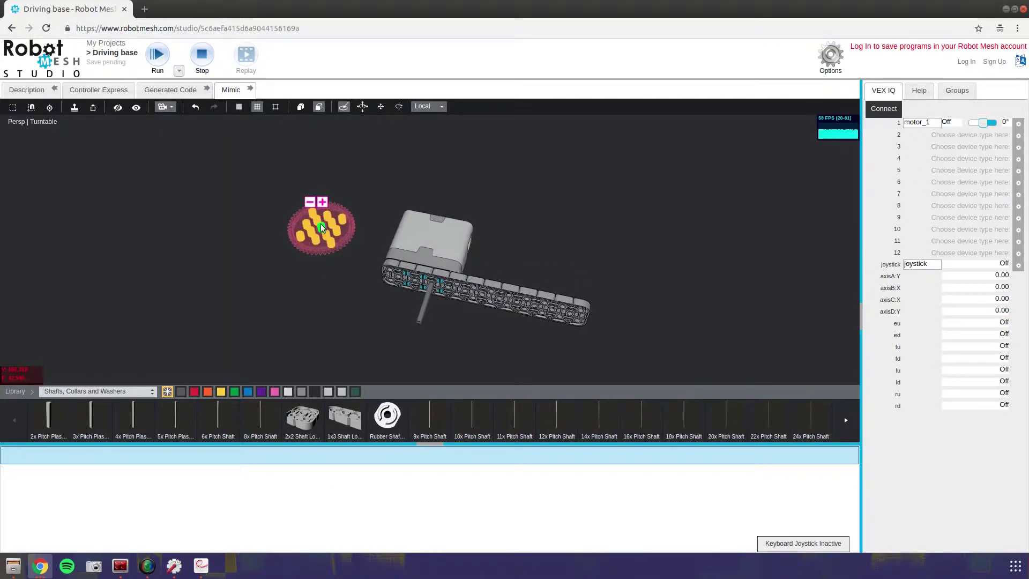
{"action": "left_click_drag", "start_coordinate": [391, 273], "coordinate": [437, 290]}
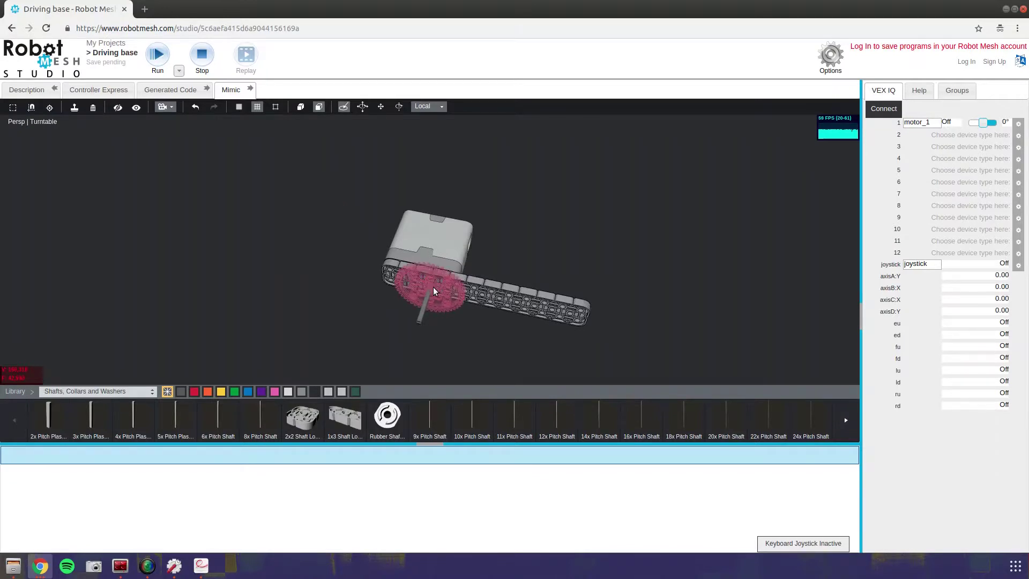
{"action": "left_click", "coordinate": [433, 288]}
{"action": "middle_click_drag", "start_coordinate": [383, 183], "coordinate": [368, 249]}
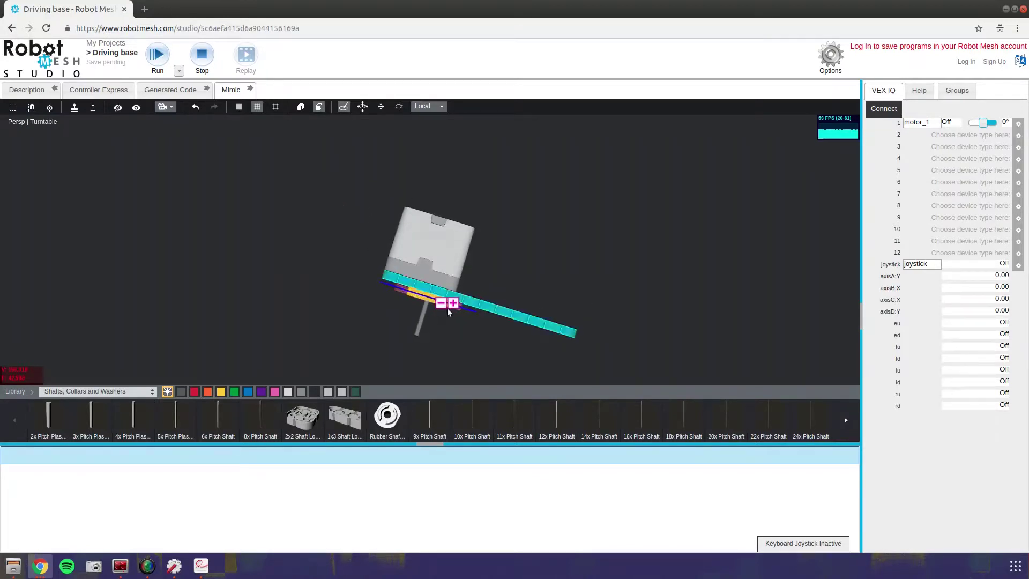
{"action": "scroll", "coordinate": [455, 314], "scroll_direction": "up", "scroll_amount": 3}
{"action": "middle_click_drag", "start_coordinate": [557, 284], "coordinate": [582, 288]}
{"action": "left_click", "coordinate": [579, 288]}
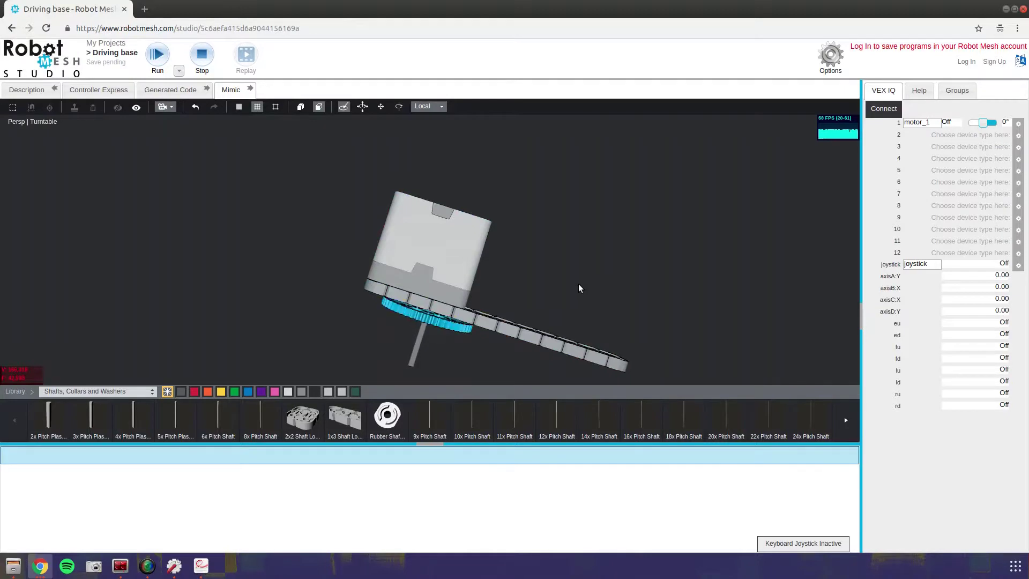
{"action": "middle_click_drag", "start_coordinate": [490, 349], "coordinate": [493, 307]}
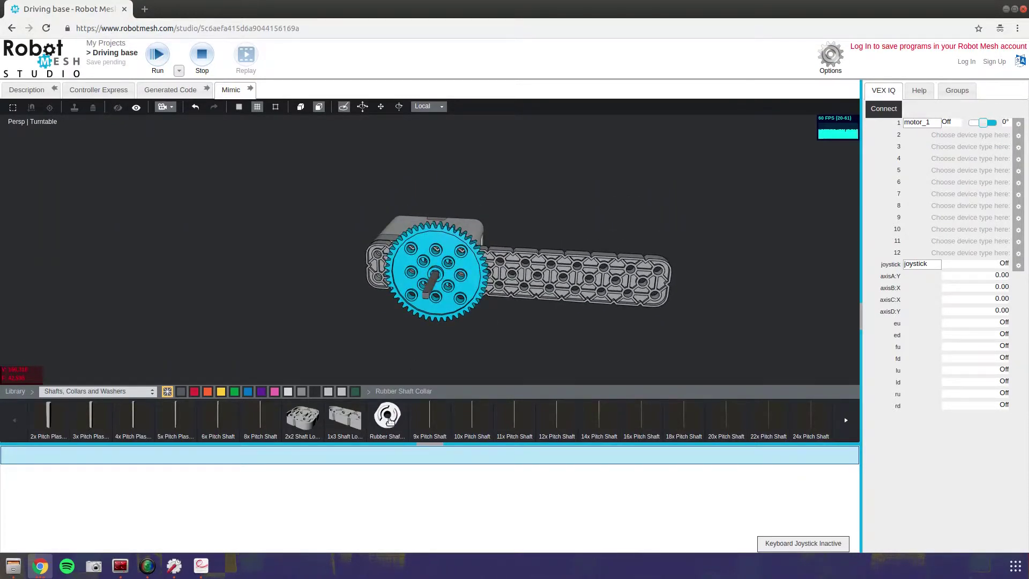
Fit a Rubber Shaft Collar onto the gear's shaft.
{"action": "left_click_drag", "start_coordinate": [389, 421], "coordinate": [428, 290]}
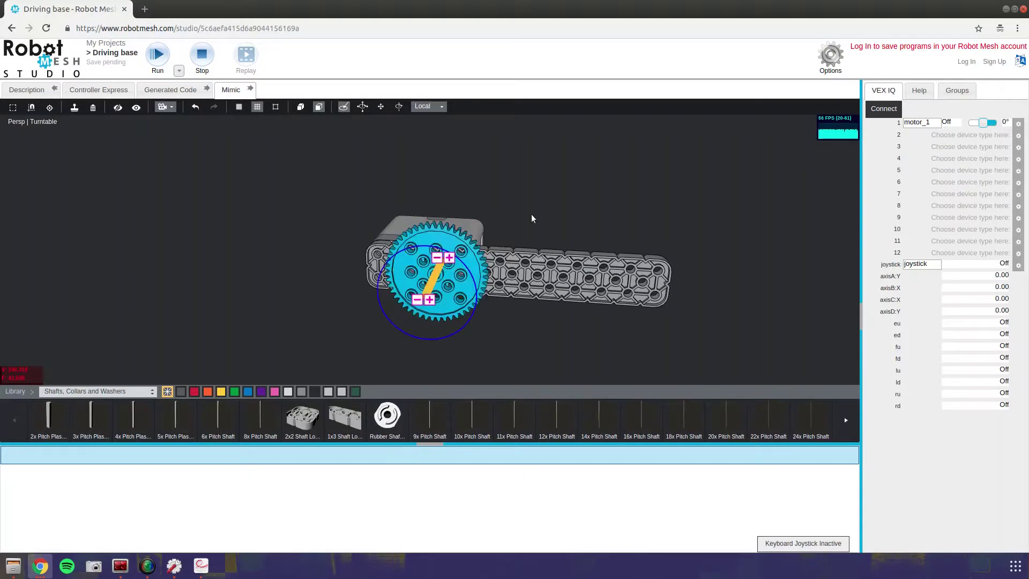
{"action": "middle_click_drag", "start_coordinate": [532, 219], "coordinate": [407, 301]}
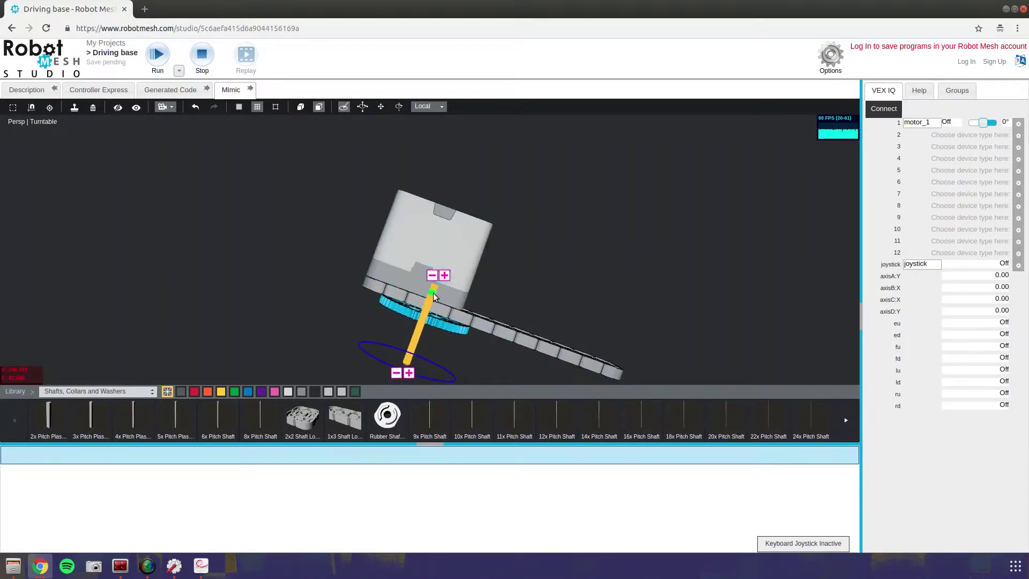
{"action": "middle_click_drag", "start_coordinate": [524, 291], "coordinate": [544, 242]}
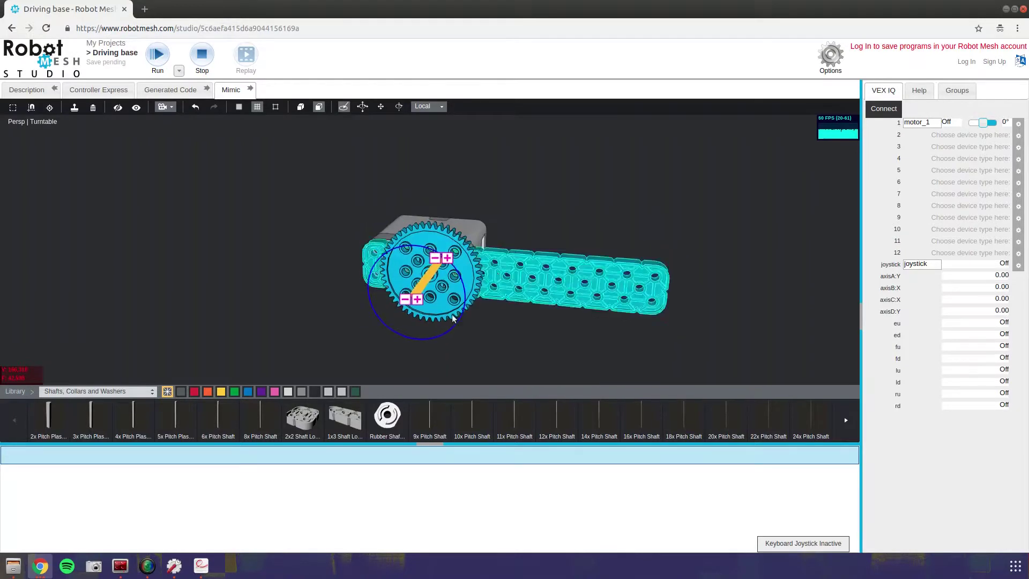
{"action": "left_click", "coordinate": [387, 420]}
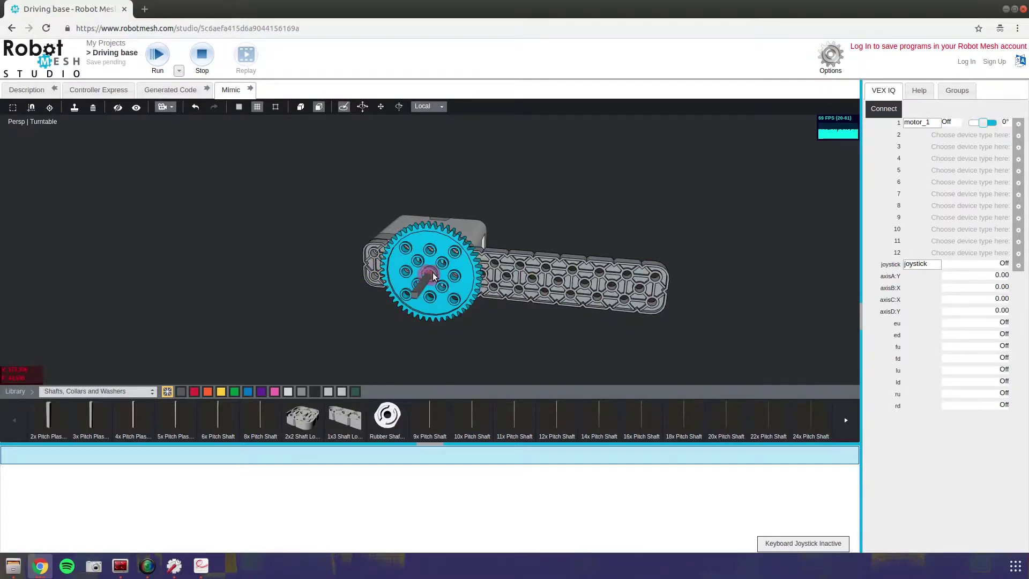
{"action": "left_click_drag", "start_coordinate": [472, 197], "coordinate": [449, 233]}
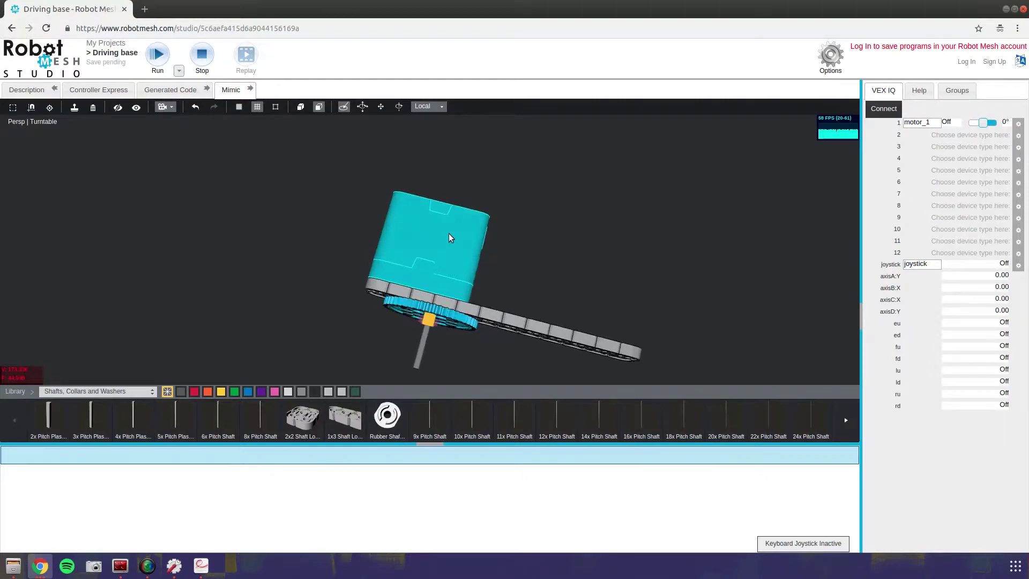
{"action": "left_click", "coordinate": [446, 341]}
{"action": "left_click", "coordinate": [431, 324]}
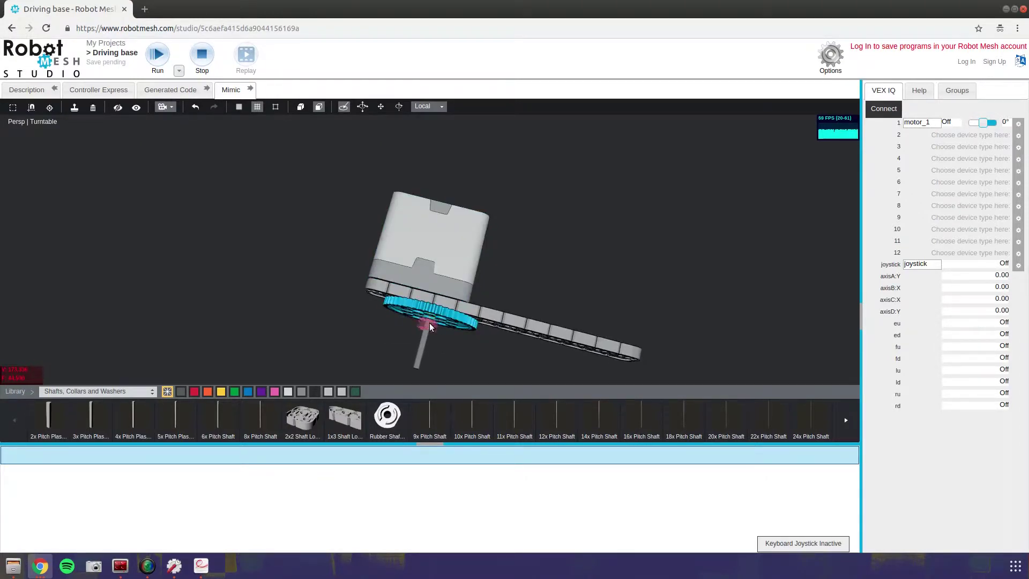
{"action": "left_click", "coordinate": [430, 324]}
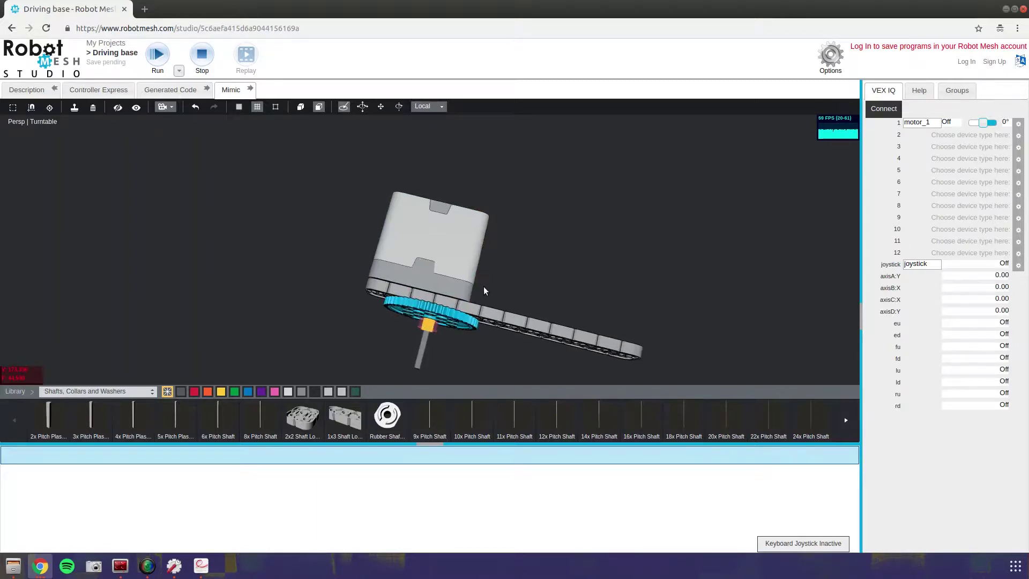
{"action": "left_click", "coordinate": [534, 285]}
{"action": "middle_click_drag", "start_coordinate": [489, 329], "coordinate": [484, 293]}
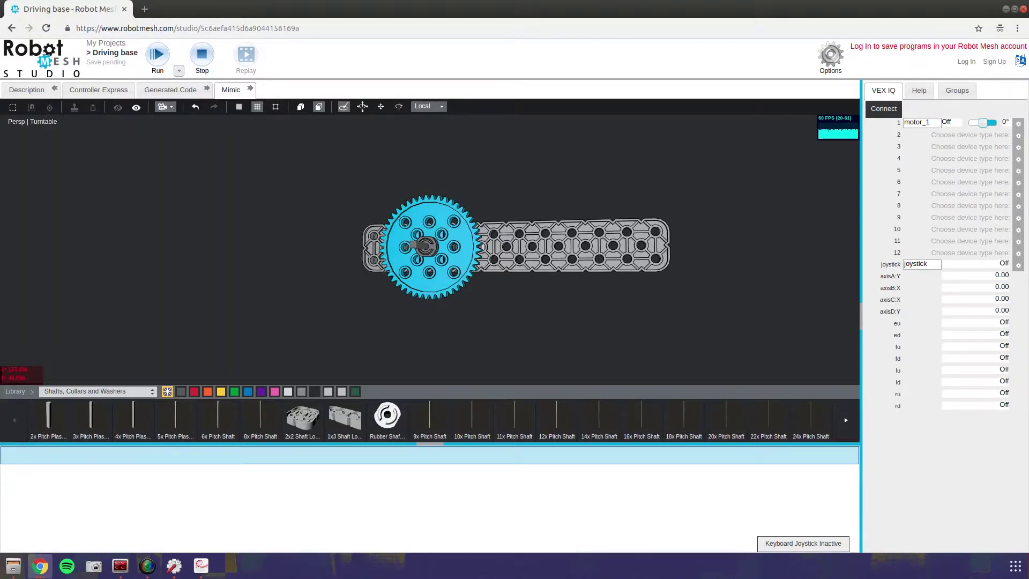
Add a 2x3 Right Angle Beam from the Specialty Structure library.
{"action": "left_click", "coordinate": [93, 391]}
{"action": "left_click", "coordinate": [98, 347]}
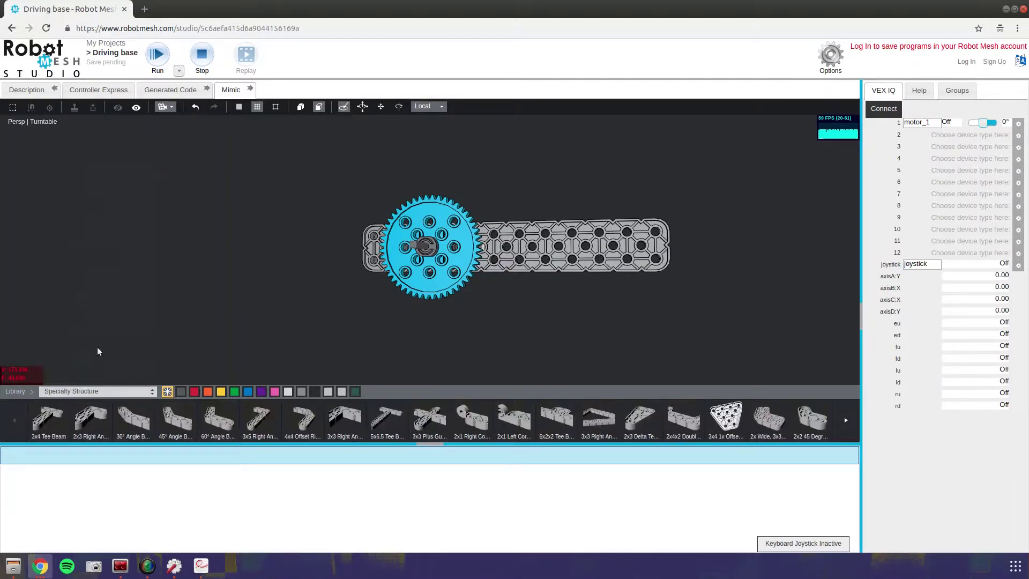
{"action": "left_click", "coordinate": [94, 418]}
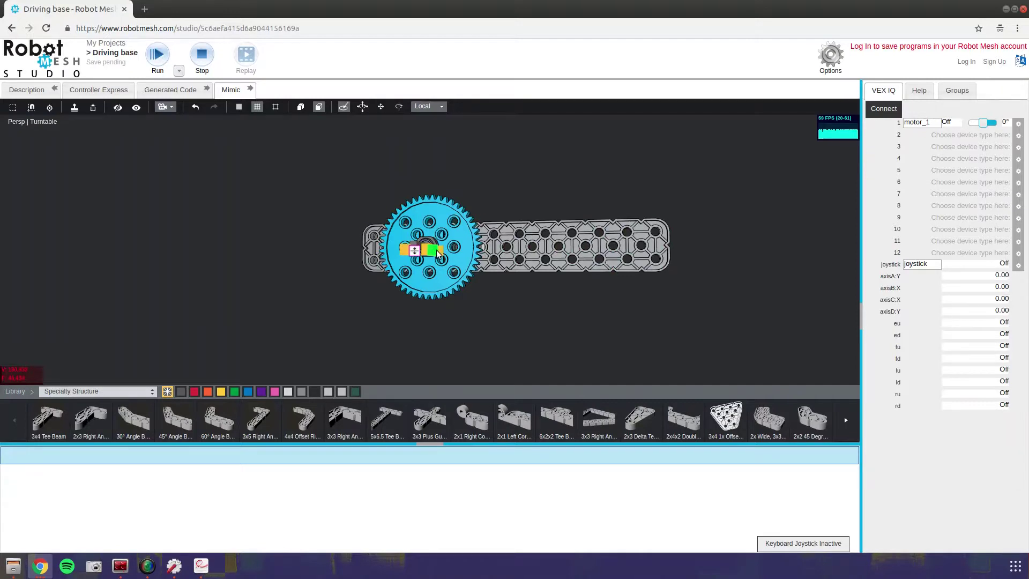
Rotate the right angle beam and move it off to the left of the motor.
{"action": "left_click_drag", "start_coordinate": [440, 250], "coordinate": [373, 236]}
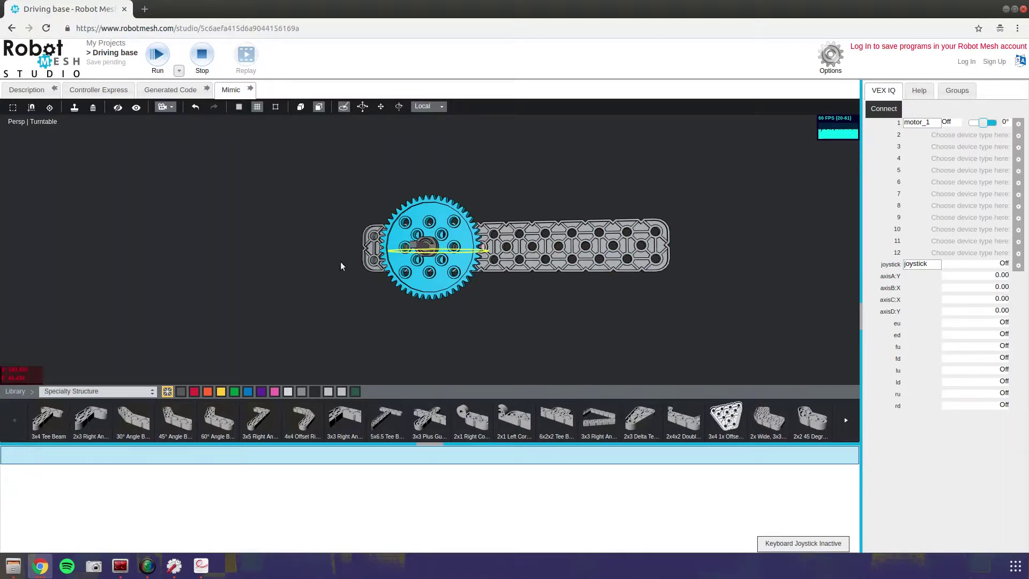
{"action": "left_click", "coordinate": [408, 247]}
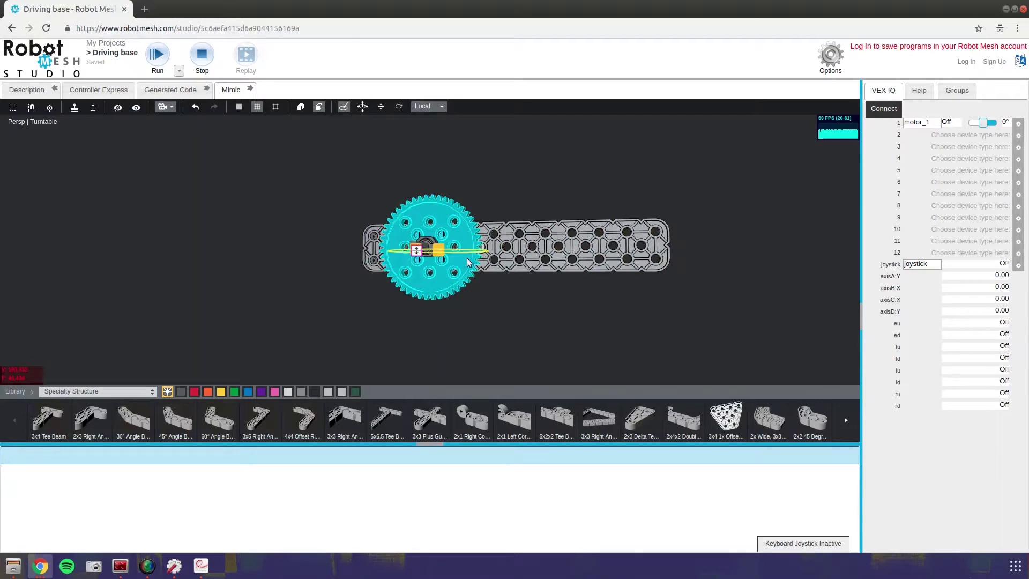
{"action": "left_click_drag", "start_coordinate": [502, 292], "coordinate": [488, 322]}
{"action": "left_click", "coordinate": [419, 236]}
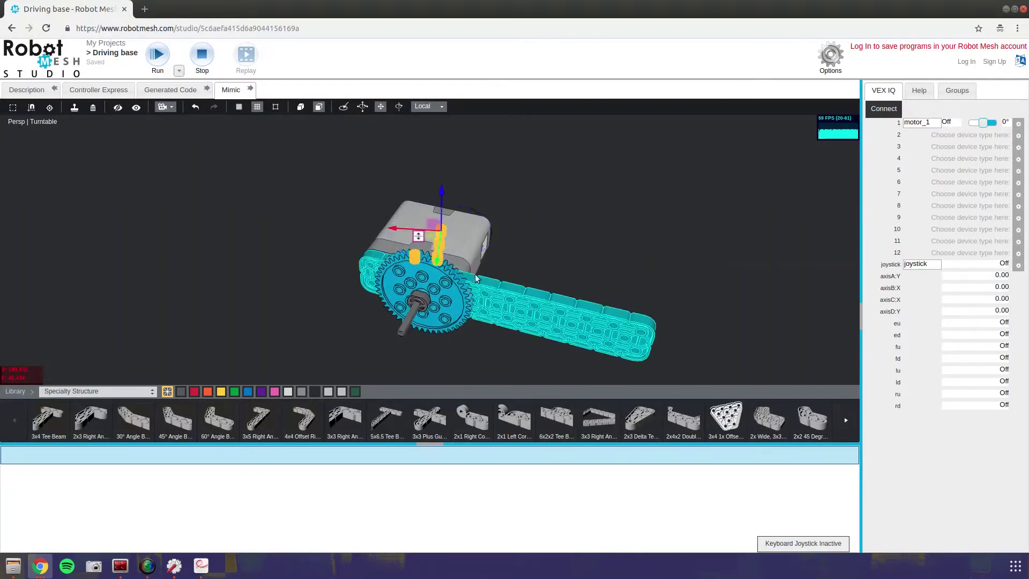
{"action": "left_click_drag", "start_coordinate": [413, 232], "coordinate": [244, 200]}
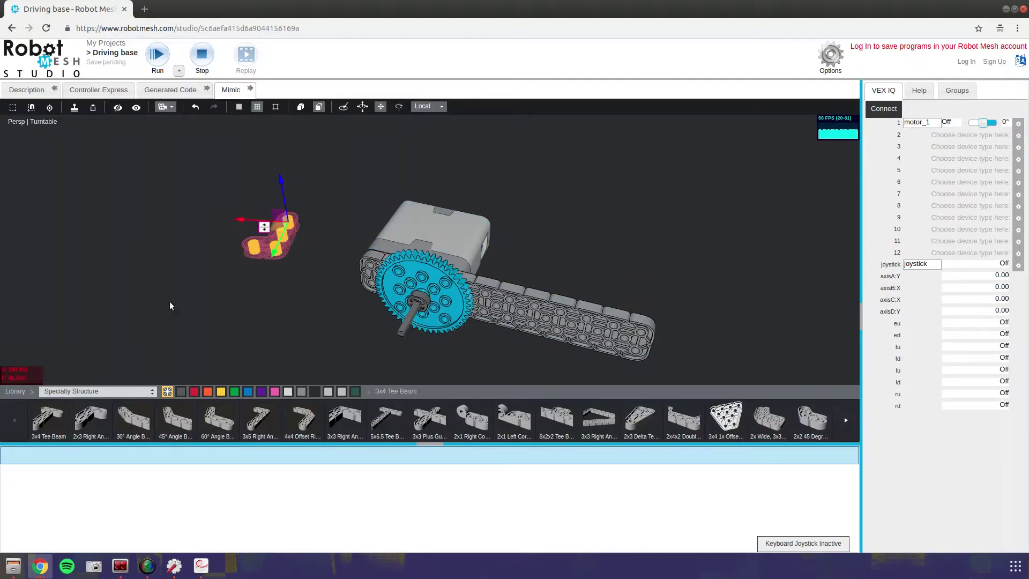
{"action": "left_click", "coordinate": [75, 393]}
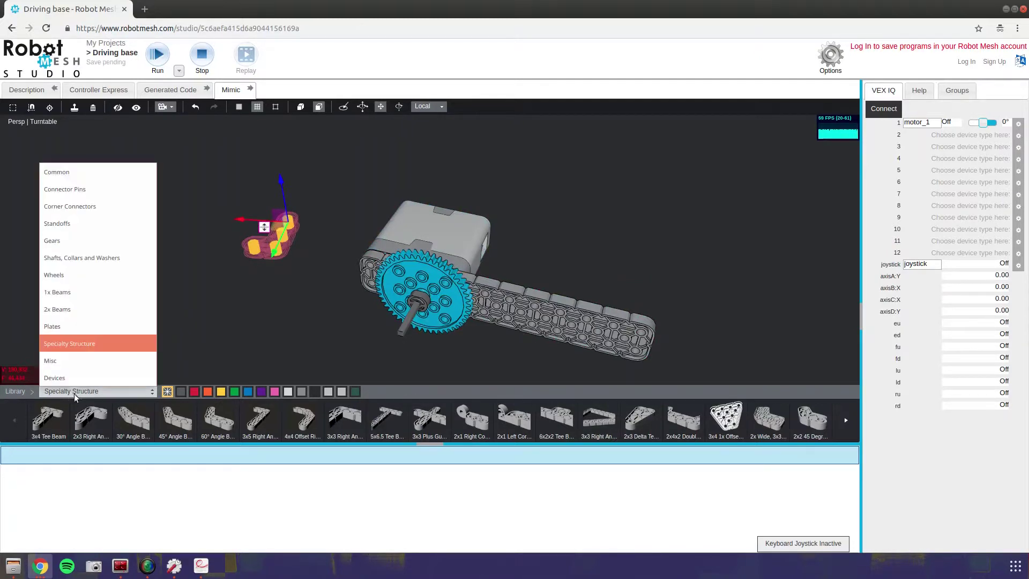
Add a 2x2 Connector Pin from the Connector Pins library and select it.
{"action": "left_click", "coordinate": [100, 188]}
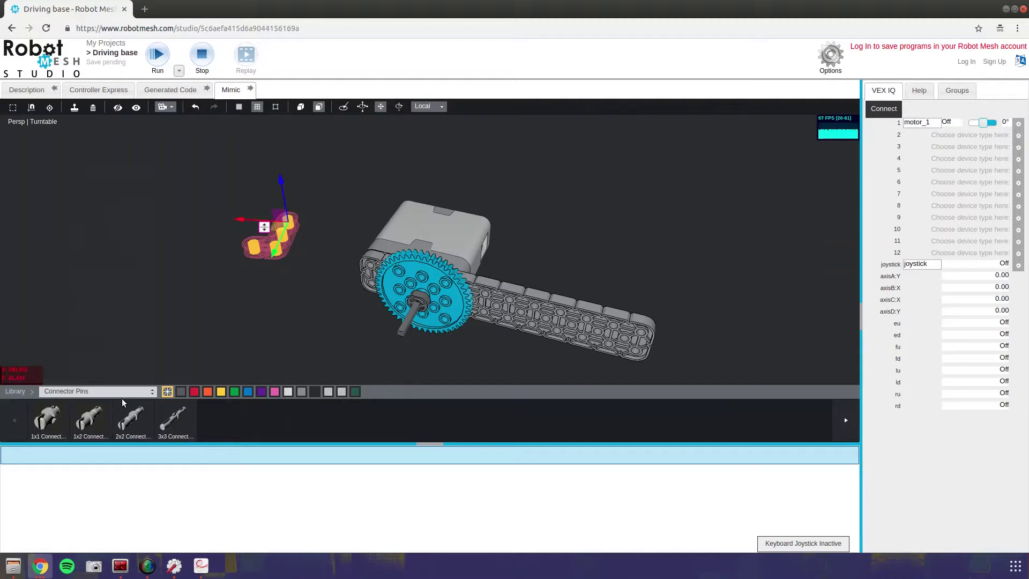
{"action": "left_click", "coordinate": [140, 419]}
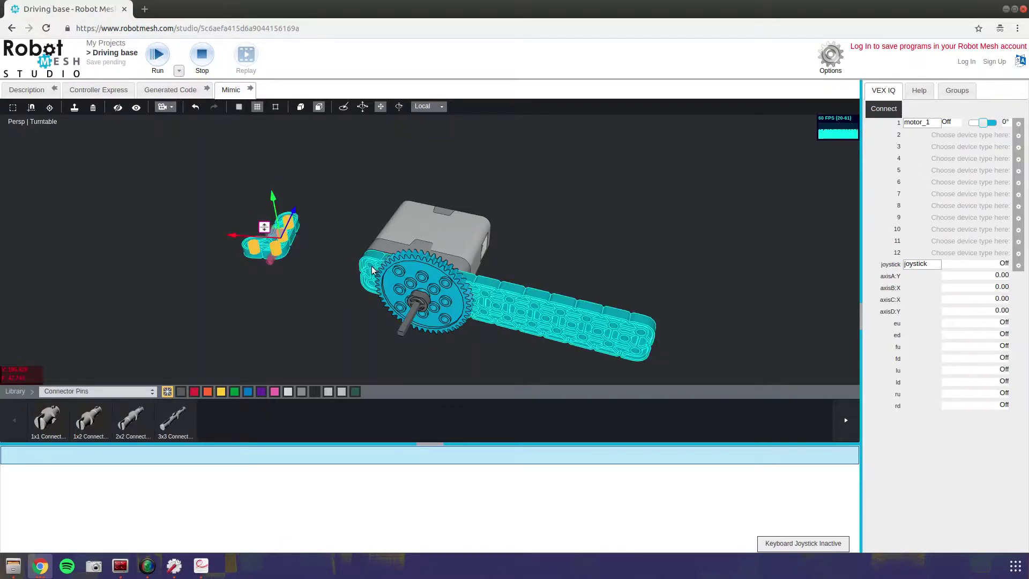
{"action": "left_click", "coordinate": [274, 288]}
{"action": "left_click", "coordinate": [271, 260]}
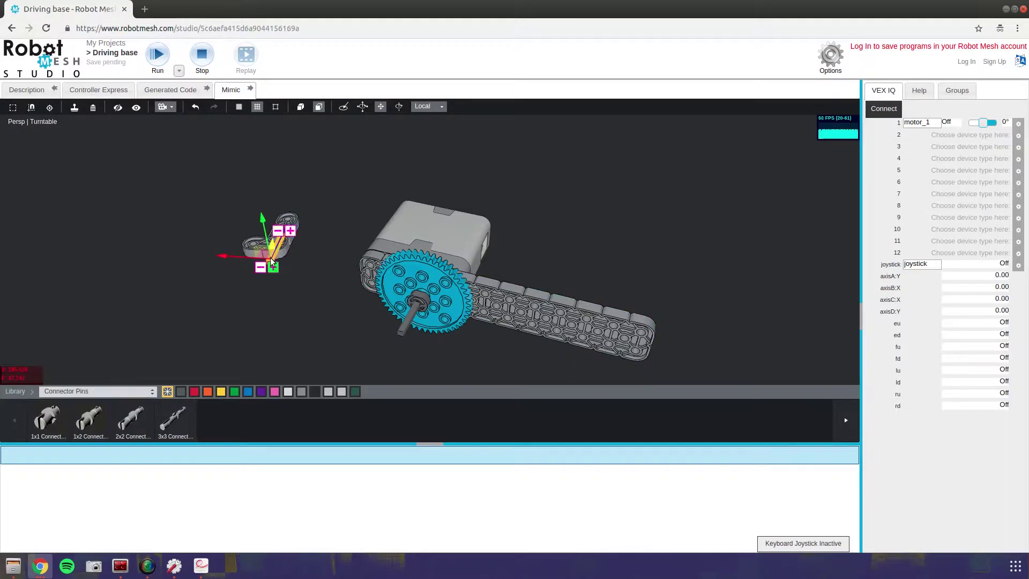
Position the connector pin and snap it into the beam's left hole.
{"action": "middle_click_drag", "start_coordinate": [275, 257], "coordinate": [312, 269]}
{"action": "right_click_drag", "start_coordinate": [313, 271], "coordinate": [270, 258]}
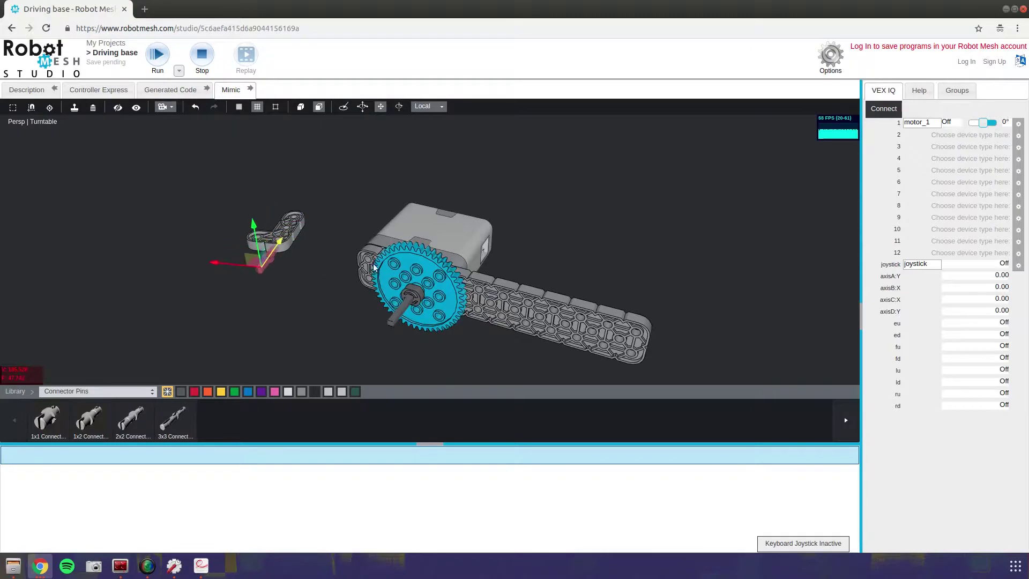
{"action": "left_click_drag", "start_coordinate": [374, 266], "coordinate": [326, 305]}
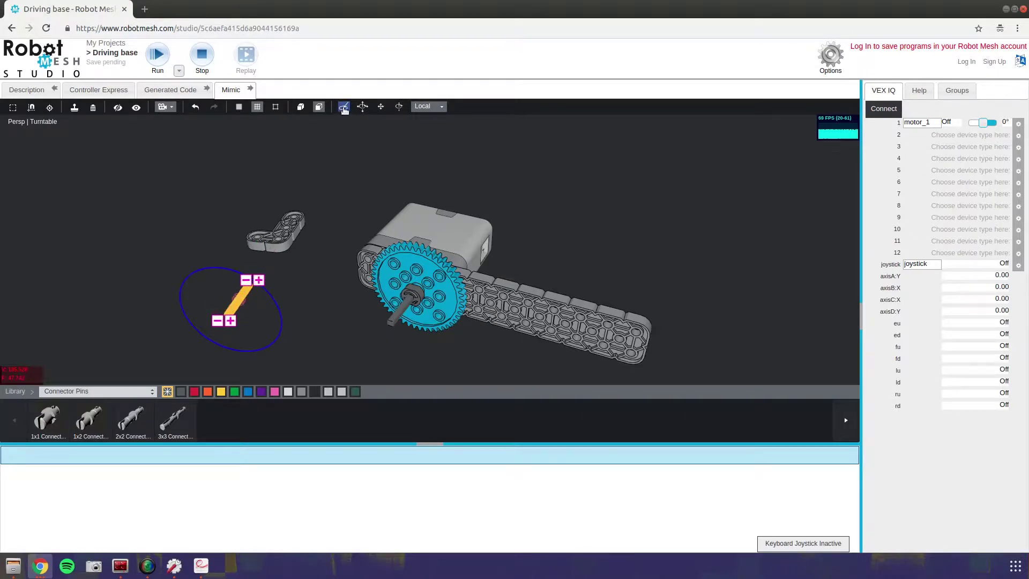
{"action": "left_click", "coordinate": [250, 289]}
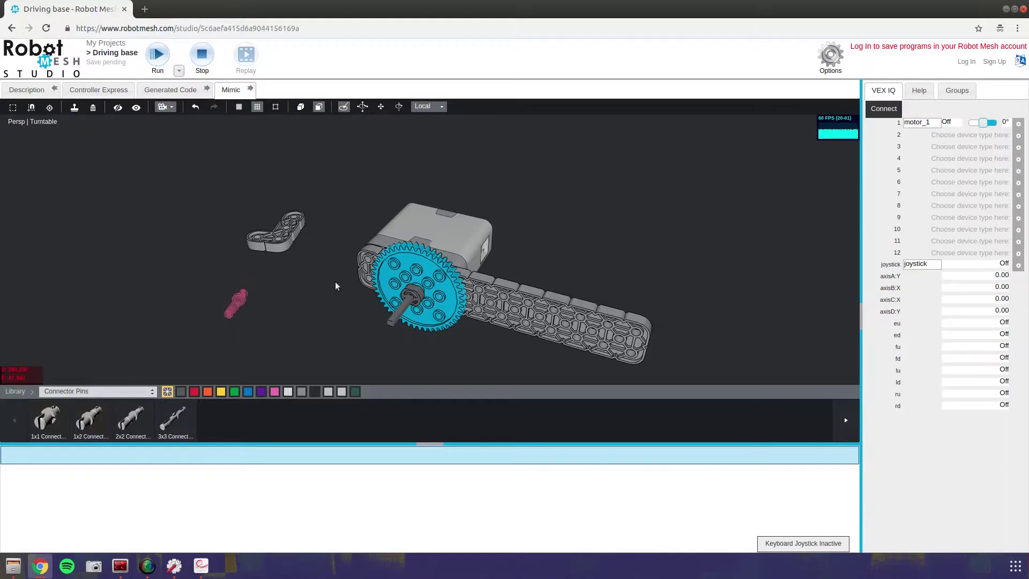
{"action": "left_click_drag", "start_coordinate": [335, 282], "coordinate": [365, 261]}
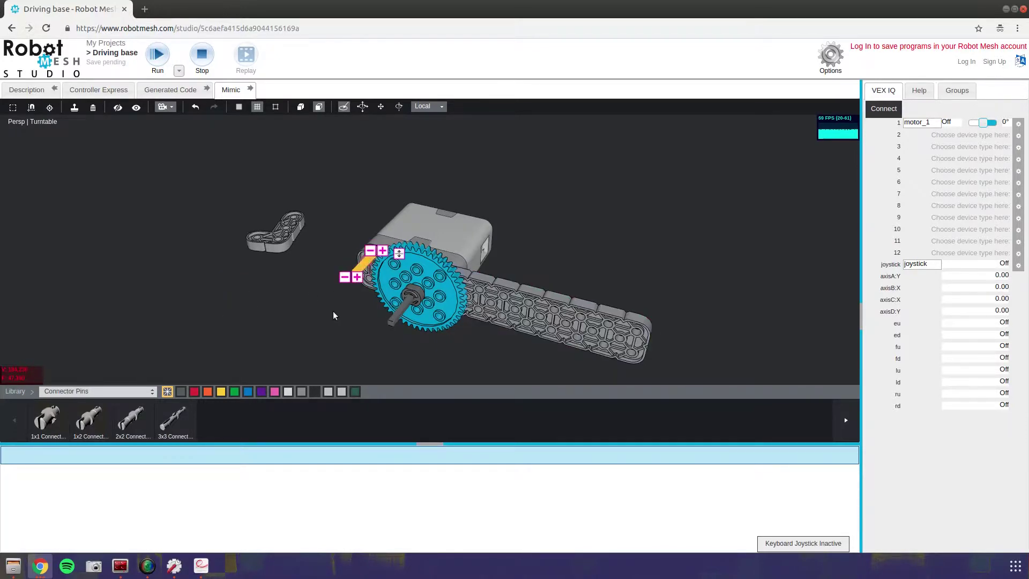
{"action": "middle_click_drag", "start_coordinate": [317, 330], "coordinate": [325, 303]}
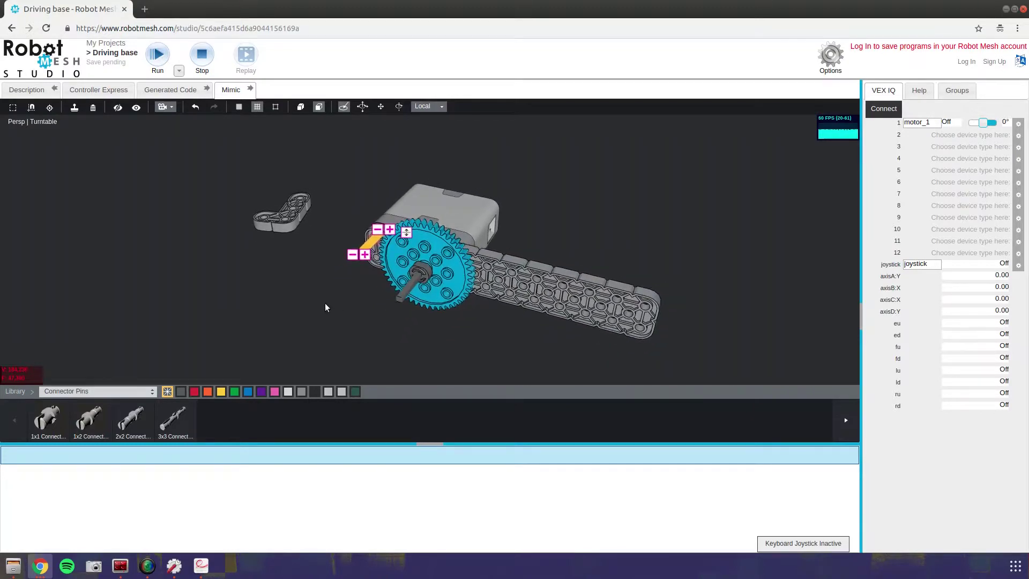
{"action": "left_click", "coordinate": [353, 234]}
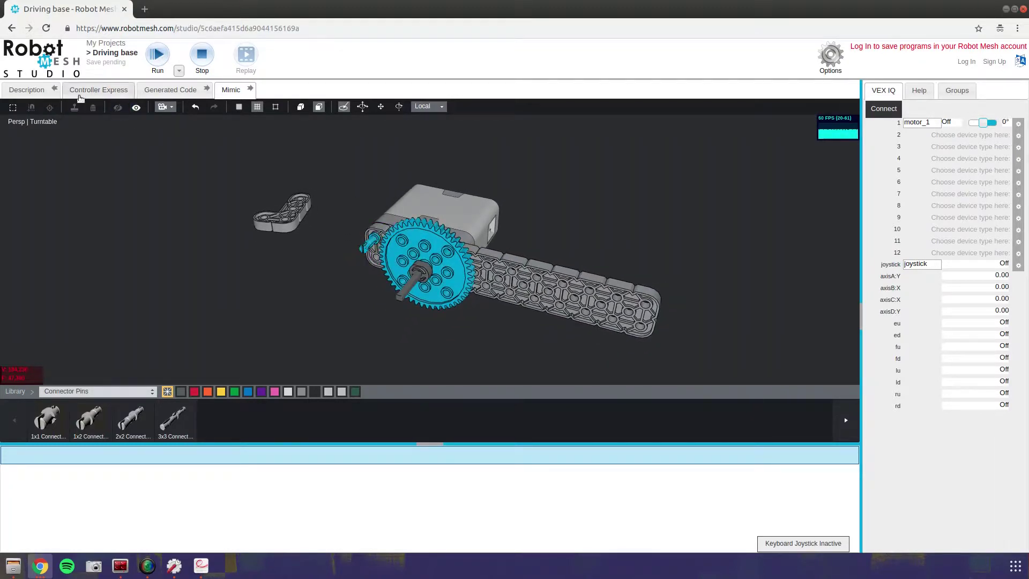
{"action": "left_click", "coordinate": [374, 250]}
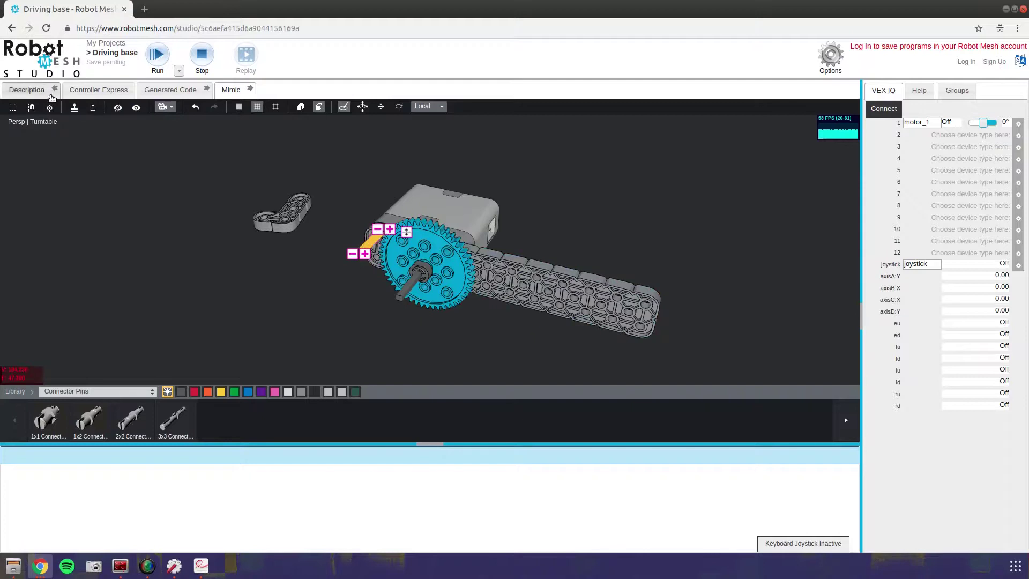
Duplicate the pin as a shorter copy and ready the motor's pin for moving.
{"action": "left_click", "coordinate": [75, 109]}
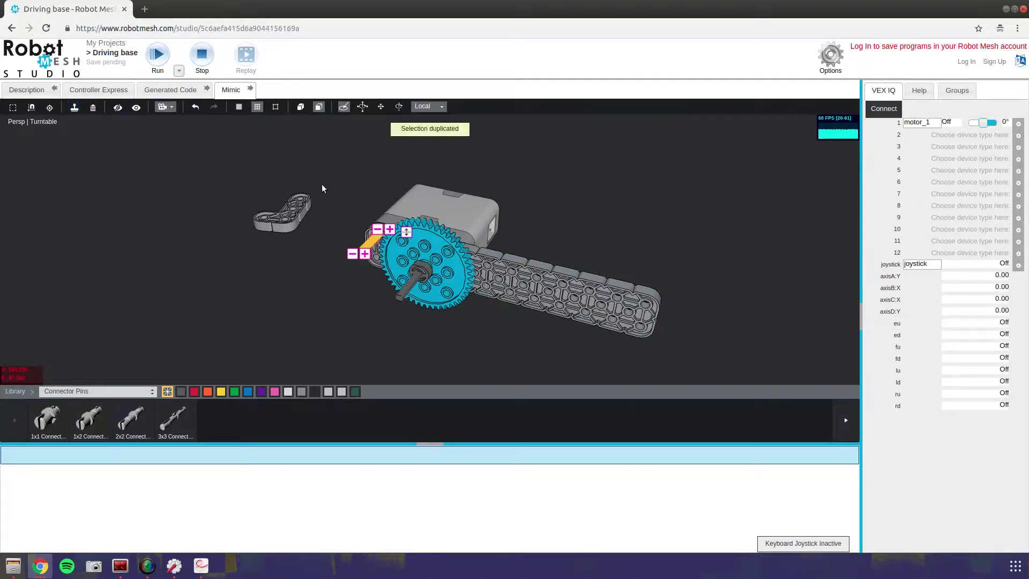
{"action": "left_click", "coordinate": [376, 234]}
{"action": "middle_click_drag", "start_coordinate": [376, 242], "coordinate": [558, 238]}
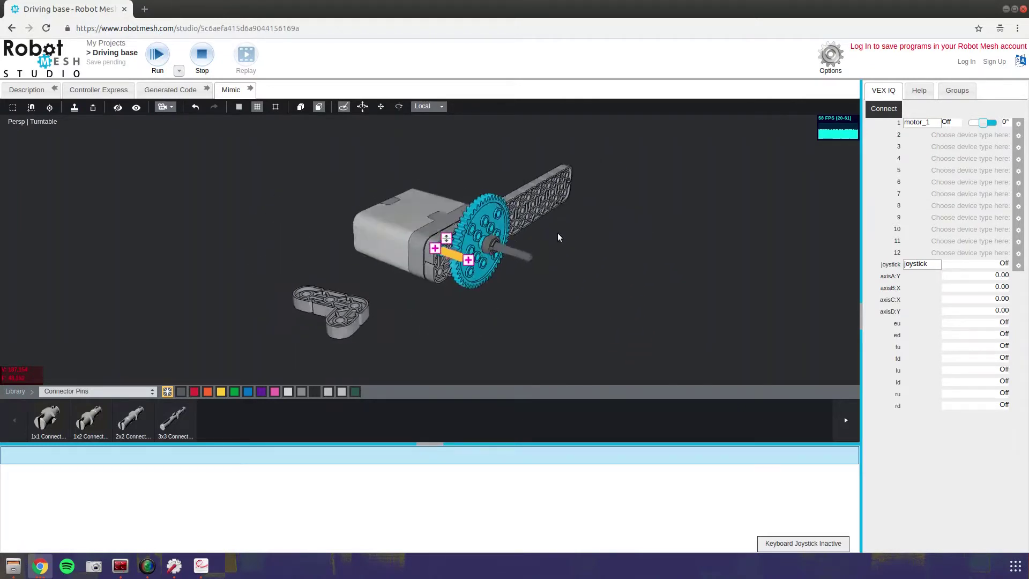
{"action": "left_click", "coordinate": [446, 248]}
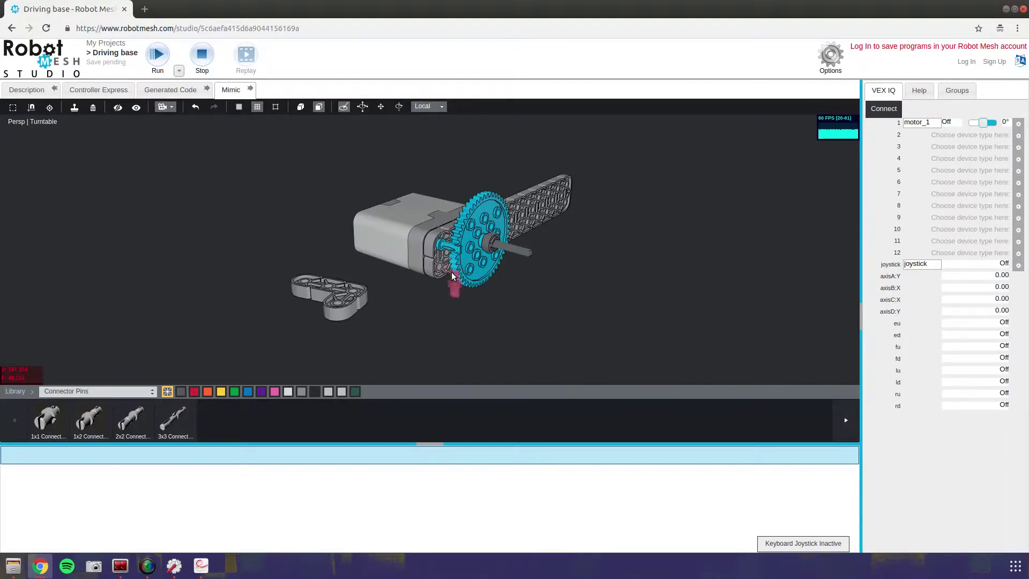
{"action": "left_click", "coordinate": [440, 267]}
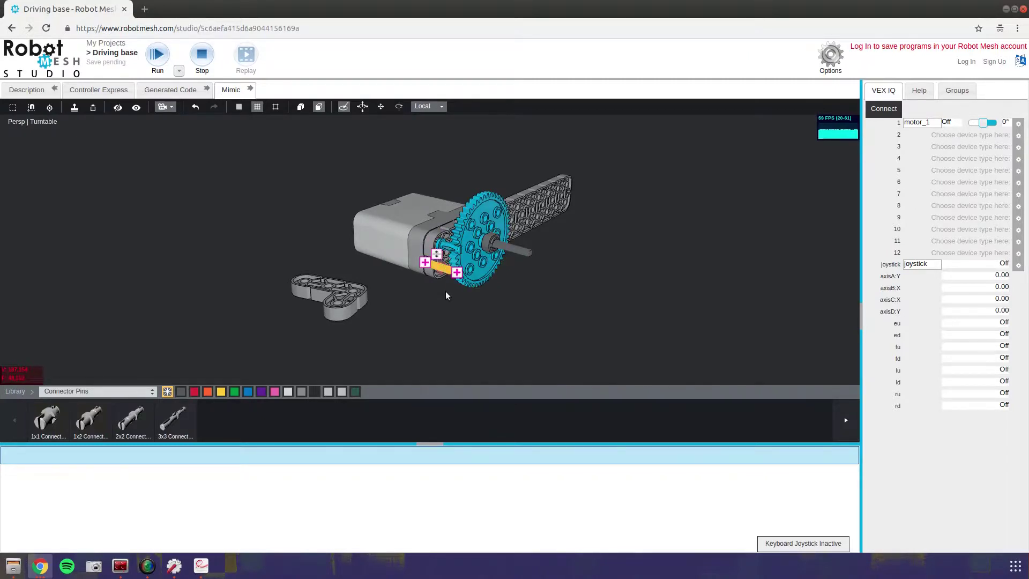
{"action": "left_click", "coordinate": [447, 291]}
{"action": "left_click", "coordinate": [445, 271]}
{"action": "key", "text": "w"}
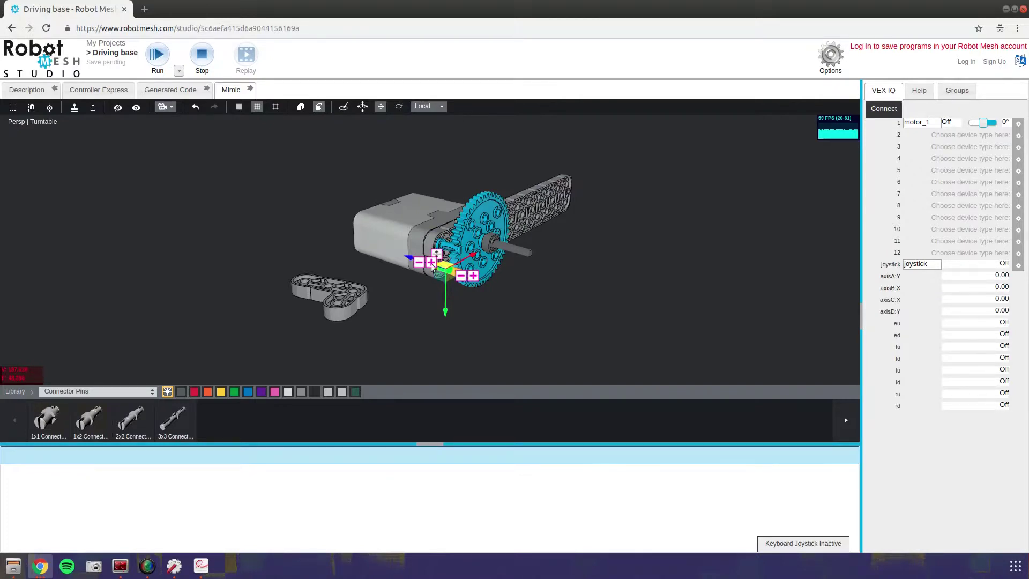
Try moving the connector pin off the motor, then undo the move.
{"action": "left_click_drag", "start_coordinate": [444, 267], "coordinate": [488, 327]}
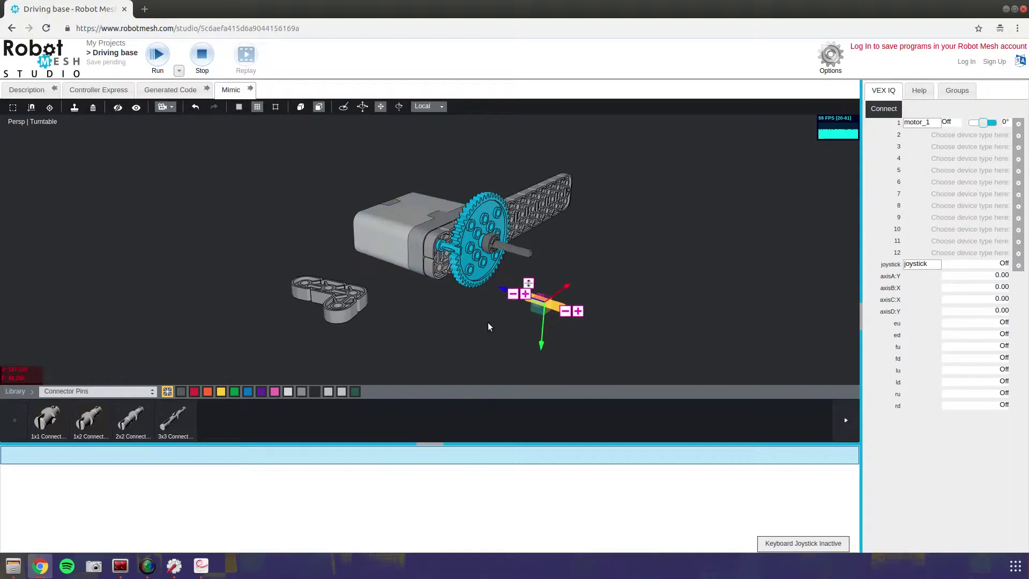
{"action": "left_click", "coordinate": [504, 320]}
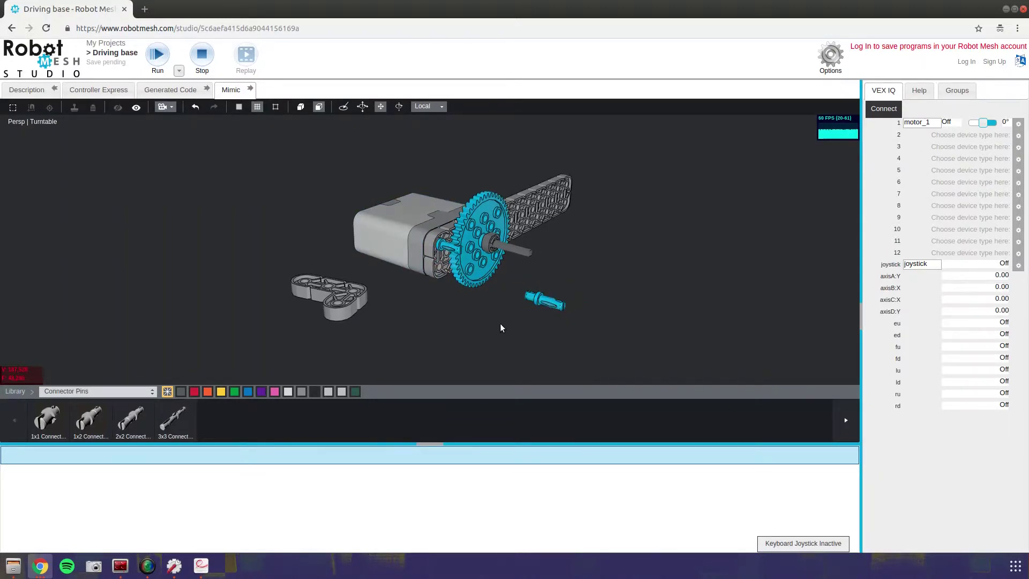
{"action": "key", "text": "ctrl+z"}
{"action": "left_click", "coordinate": [446, 269]}
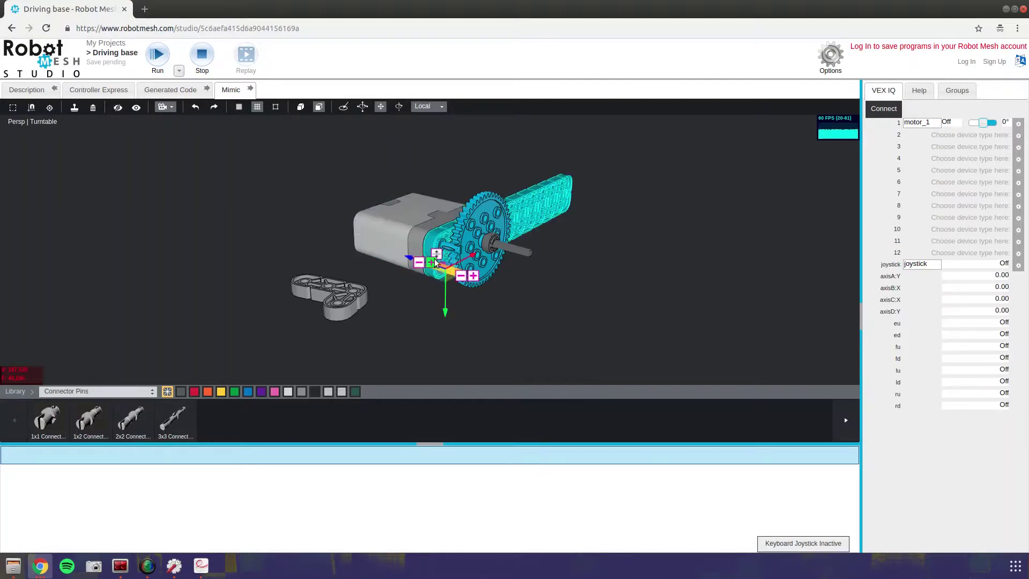
{"action": "left_click", "coordinate": [432, 265]}
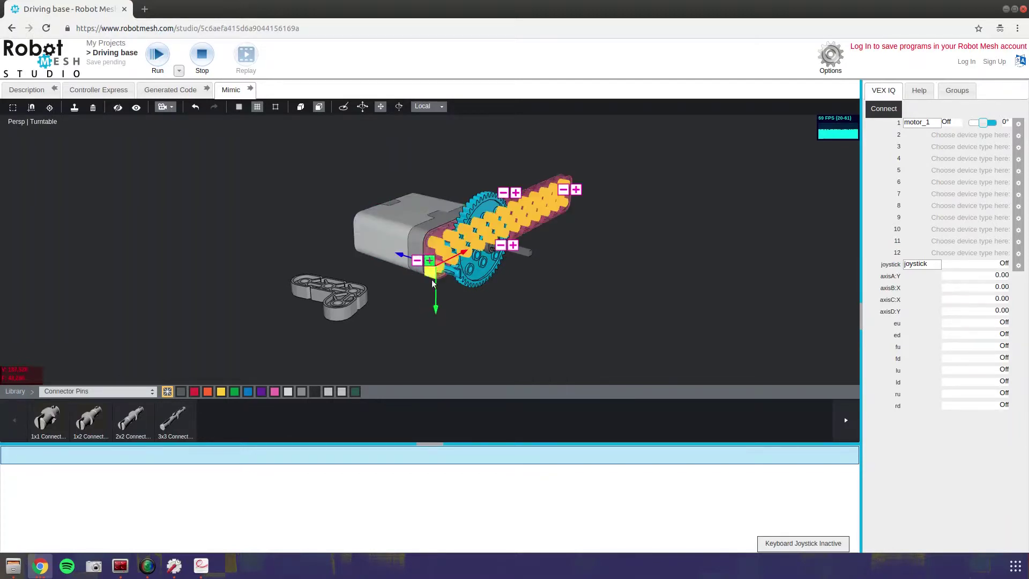
{"action": "left_click", "coordinate": [416, 309]}
{"action": "left_click", "coordinate": [451, 272]}
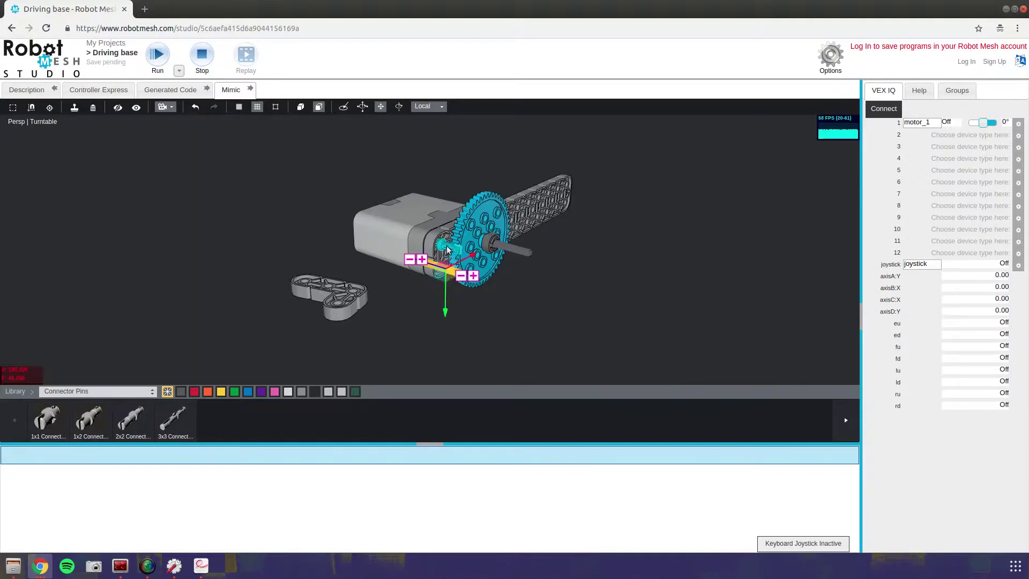
{"action": "left_click", "coordinate": [449, 245]}
Try pulling the upper pin out along its axis, undo it, and orbit the assembly.
{"action": "left_click_drag", "start_coordinate": [449, 249], "coordinate": [544, 276]}
{"action": "left_click", "coordinate": [497, 294]}
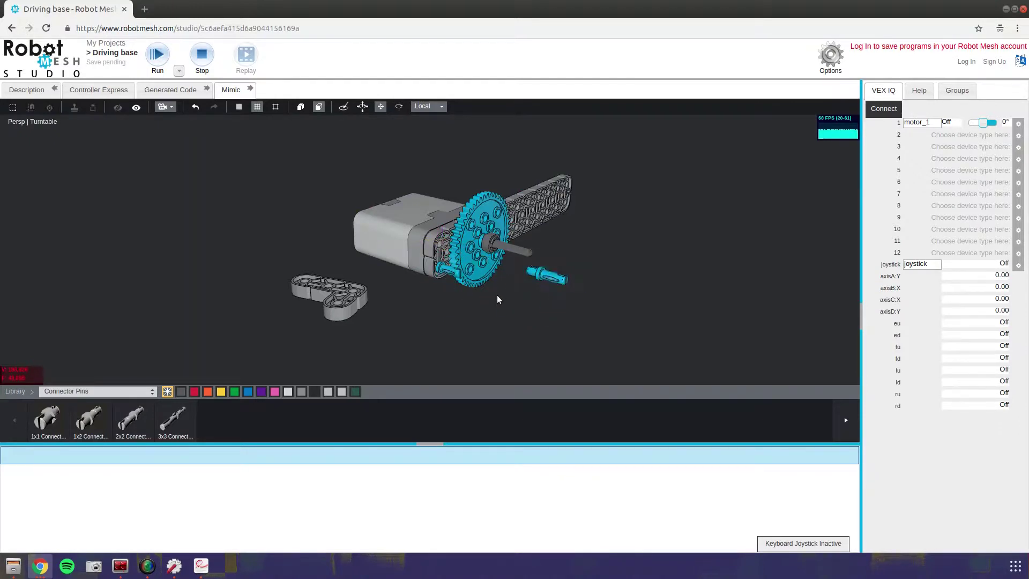
{"action": "key", "text": "ctrl+z"}
{"action": "left_click", "coordinate": [448, 247]}
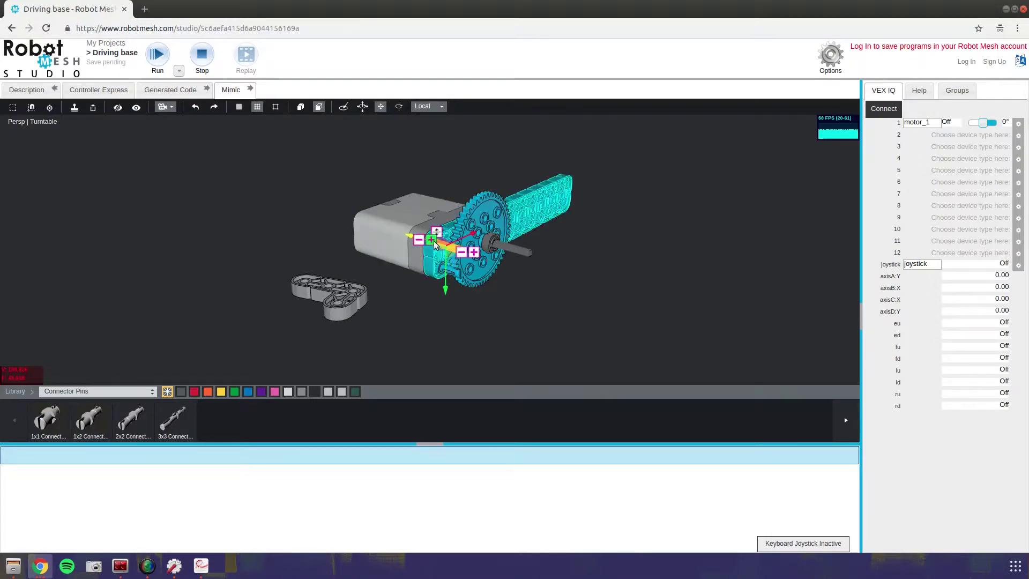
{"action": "left_click", "coordinate": [434, 240]}
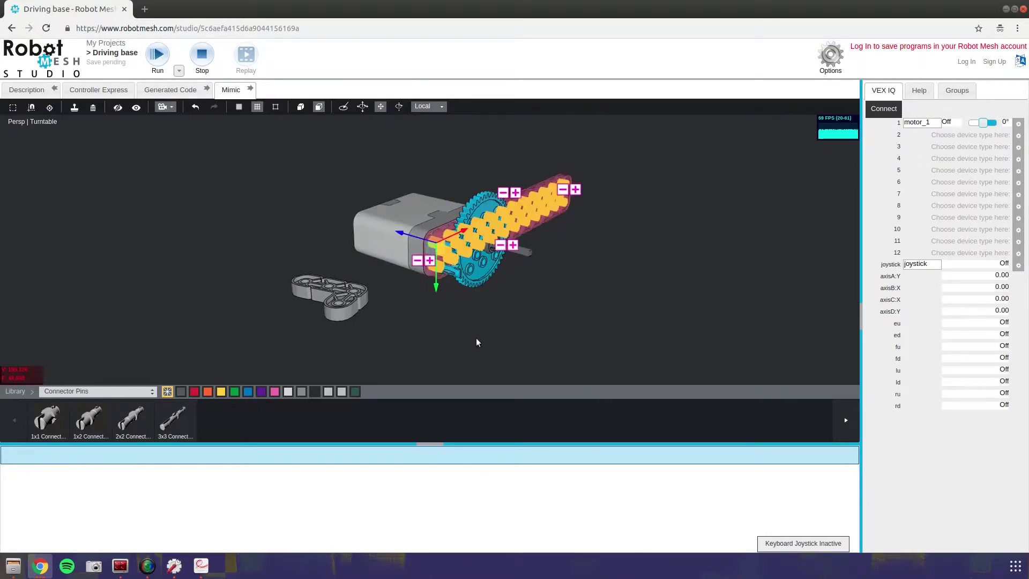
{"action": "left_click_drag", "start_coordinate": [476, 339], "coordinate": [475, 335]}
{"action": "left_click", "coordinate": [486, 323]}
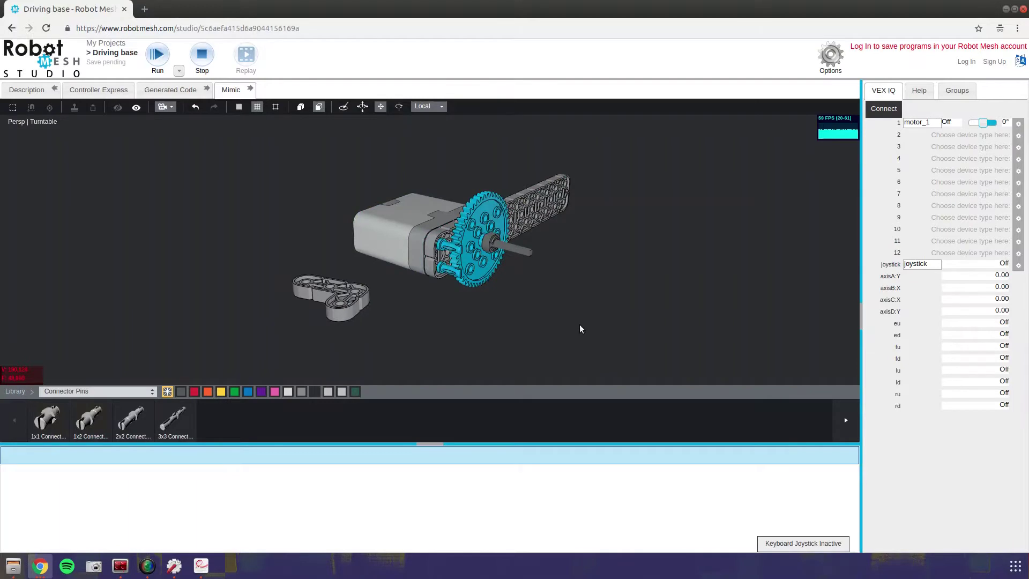
{"action": "middle_click_drag", "start_coordinate": [580, 323], "coordinate": [378, 324]}
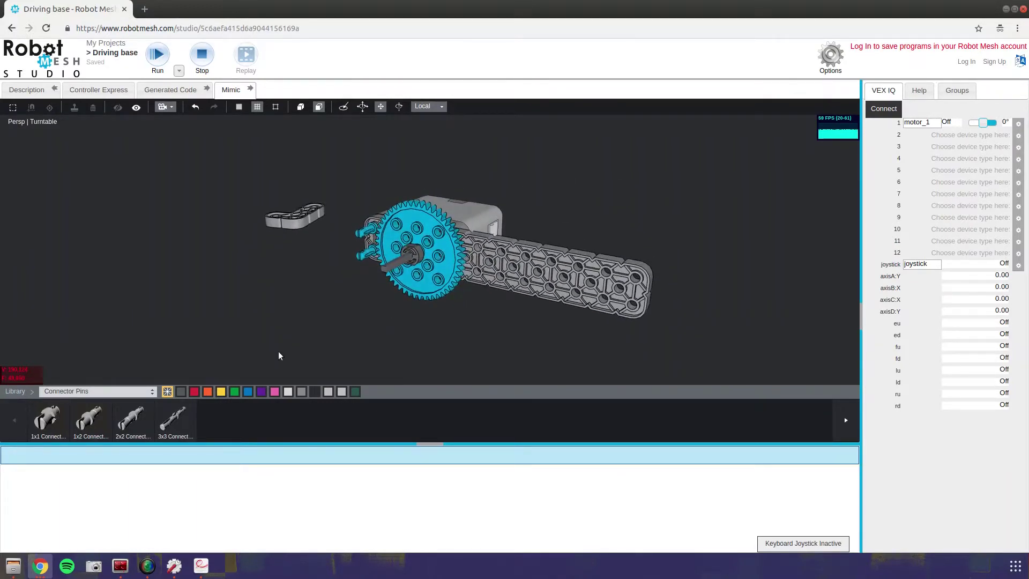
Place a 2x Wide, 1x2 Offset Corner Connector beside the gear.
{"action": "left_click", "coordinate": [100, 391]}
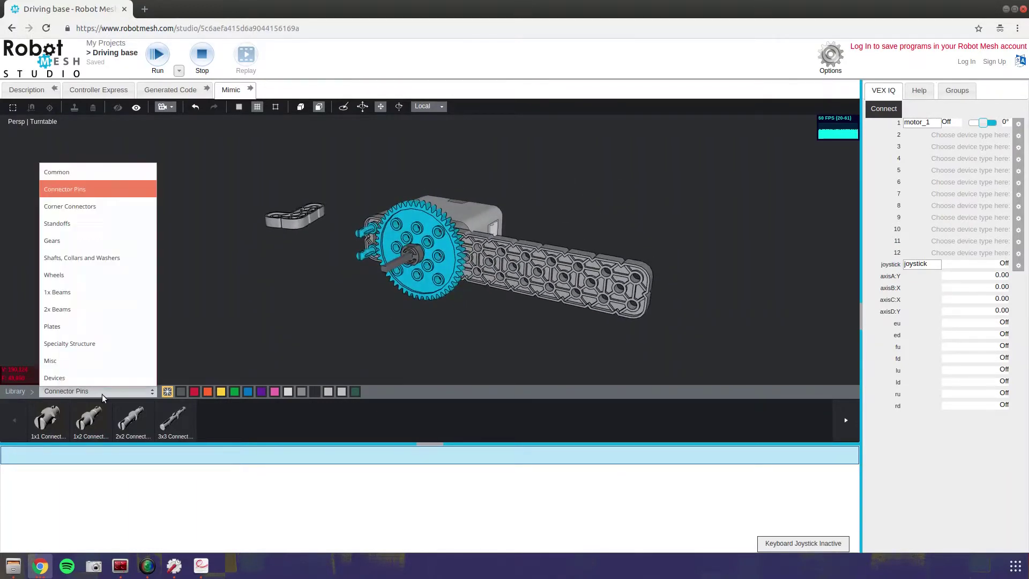
{"action": "left_click", "coordinate": [85, 207]}
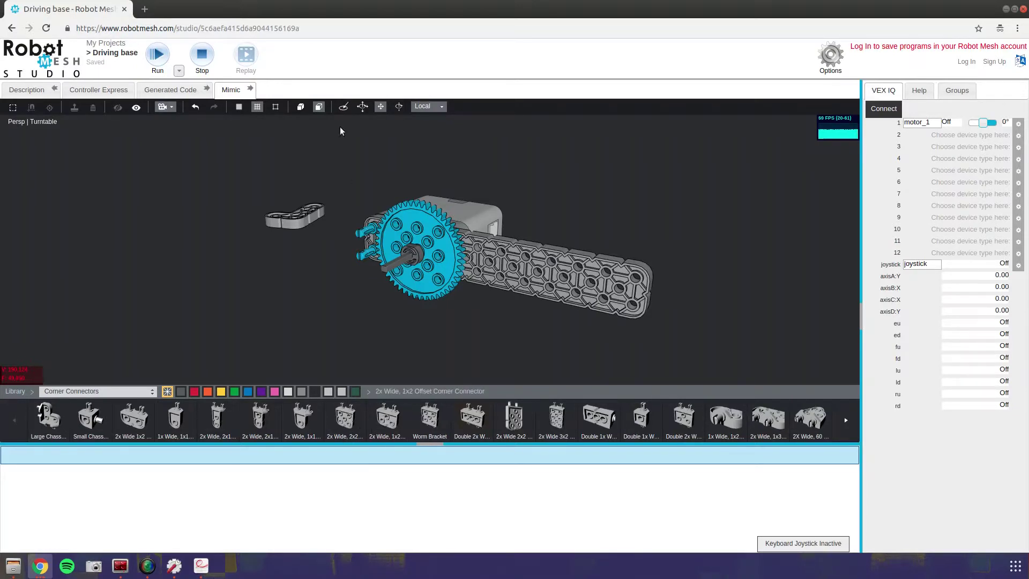
{"action": "left_click", "coordinate": [344, 106]}
{"action": "left_click_drag", "start_coordinate": [390, 426], "coordinate": [374, 231]}
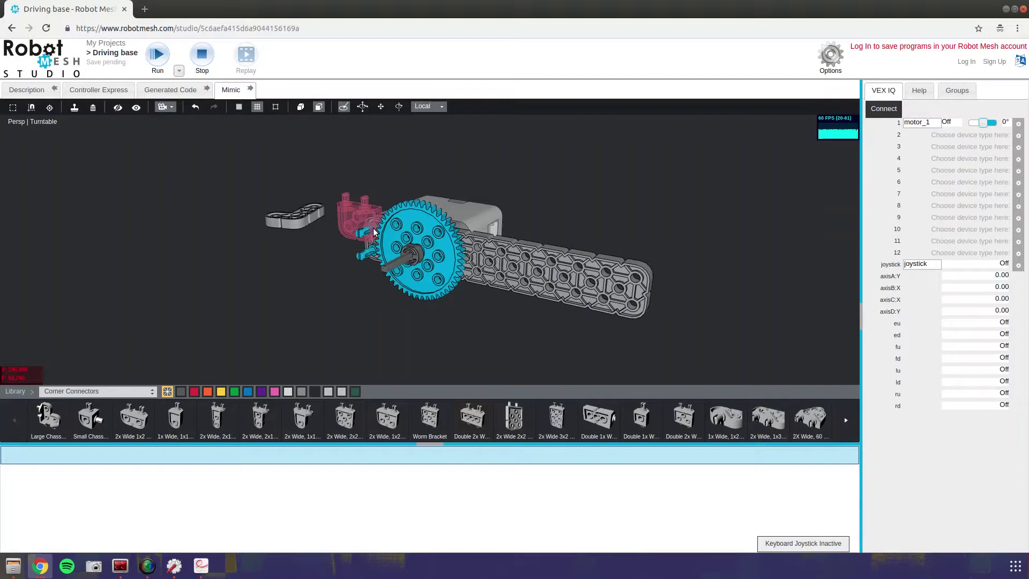
{"action": "left_click_drag", "start_coordinate": [374, 232], "coordinate": [374, 233]}
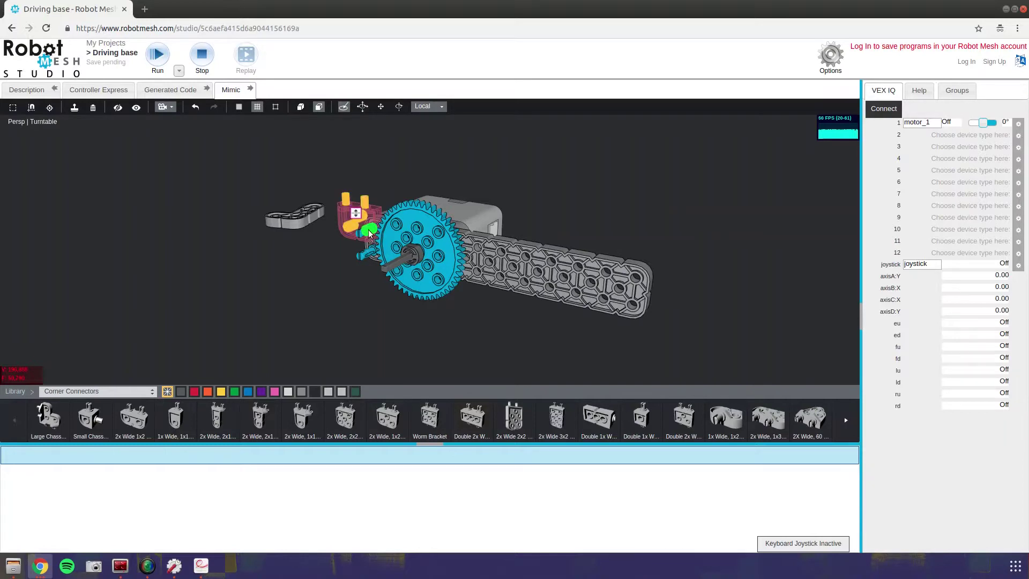
{"action": "left_click", "coordinate": [385, 143]}
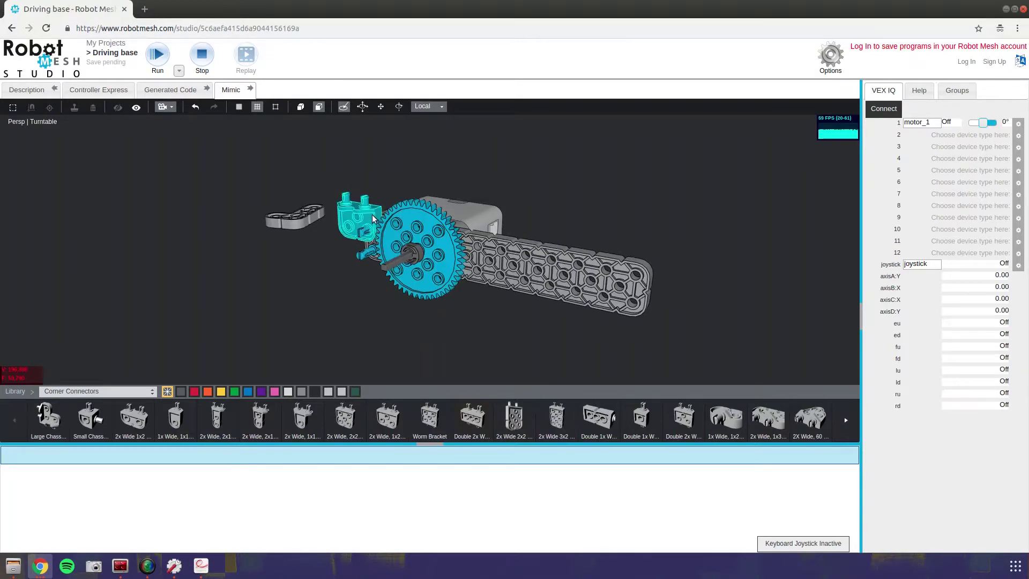
Rotate the corner connector with the ring and orbit to check its fit.
{"action": "left_click", "coordinate": [368, 233]}
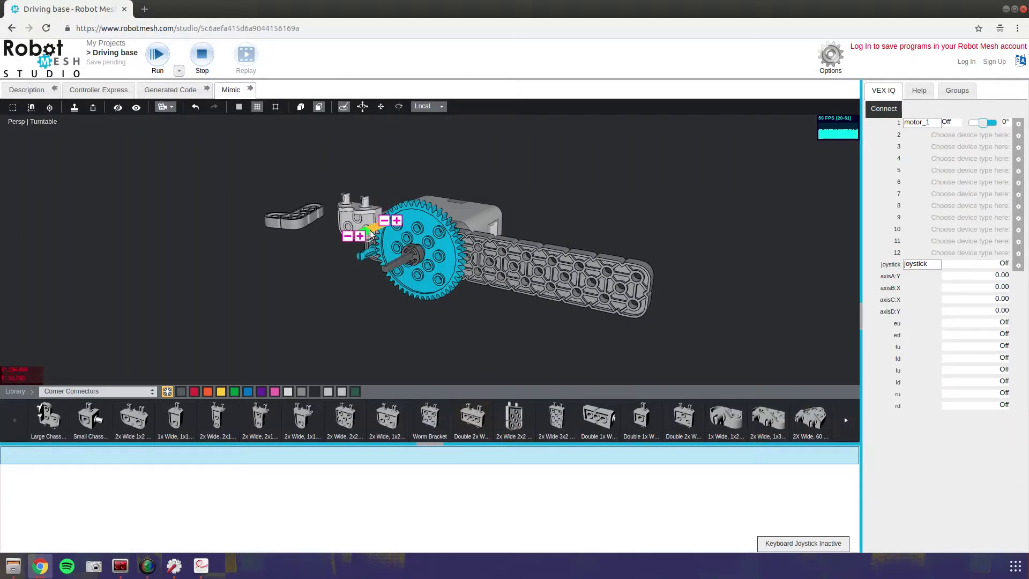
{"action": "left_click", "coordinate": [369, 233]}
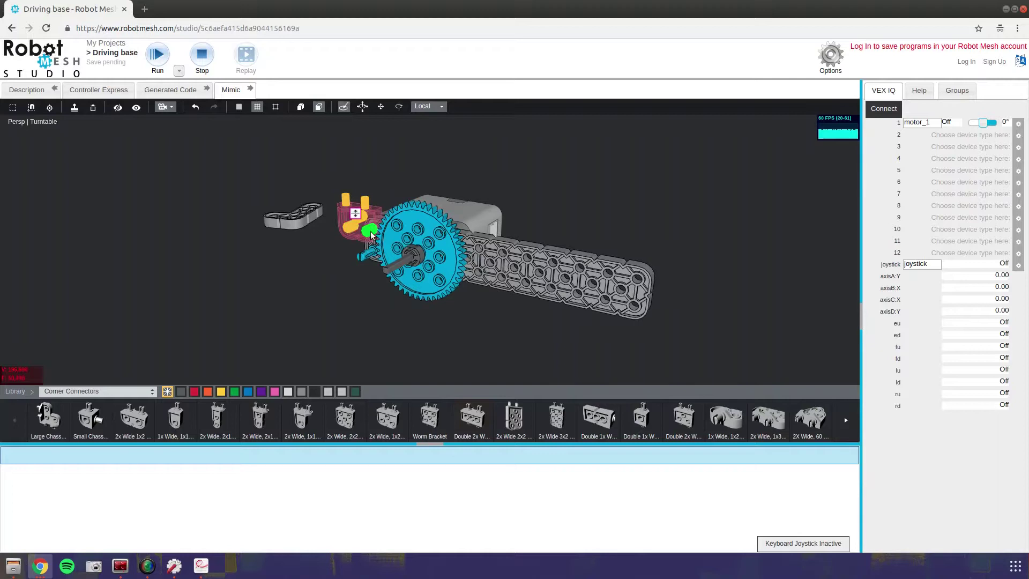
{"action": "left_click", "coordinate": [367, 235]}
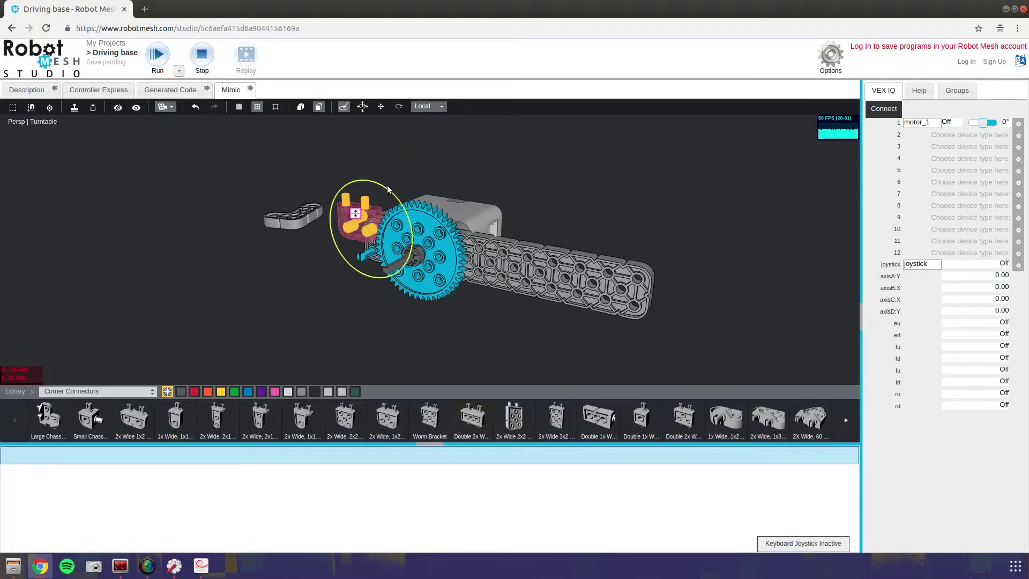
{"action": "left_click_drag", "start_coordinate": [387, 190], "coordinate": [298, 185]}
{"action": "left_click", "coordinate": [258, 368]}
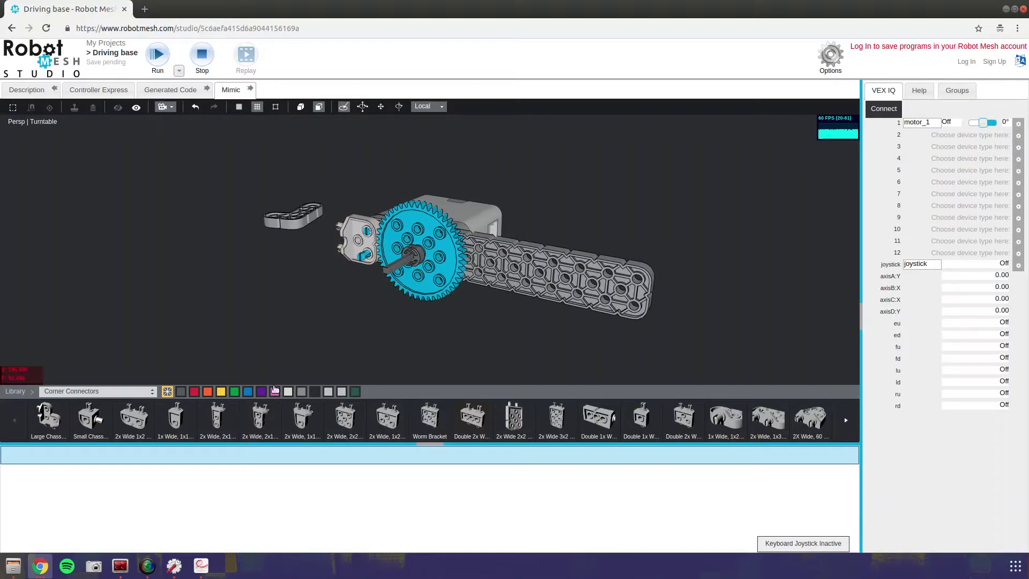
{"action": "left_click_drag", "start_coordinate": [278, 373], "coordinate": [468, 238]}
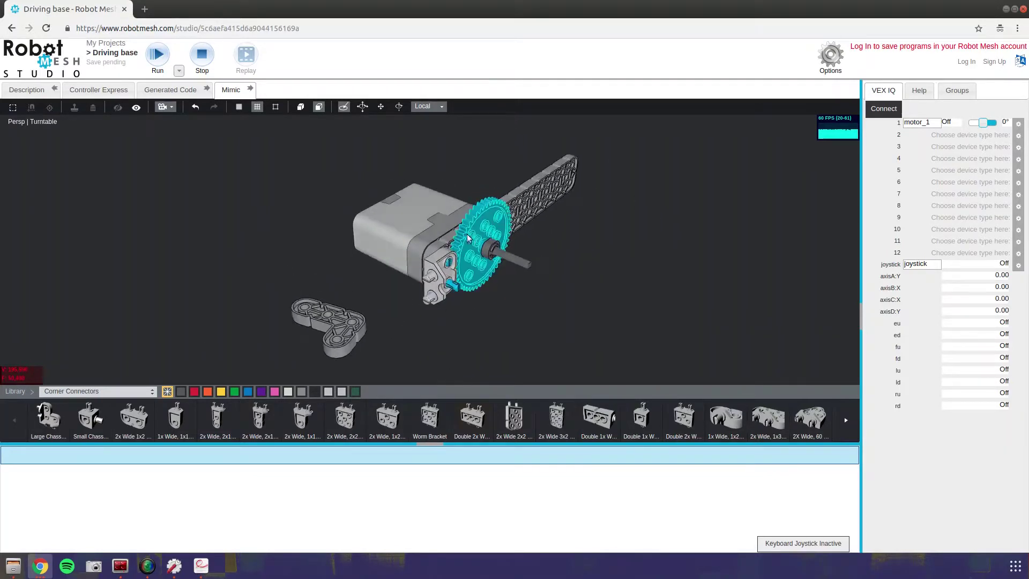
{"action": "left_click", "coordinate": [452, 267]}
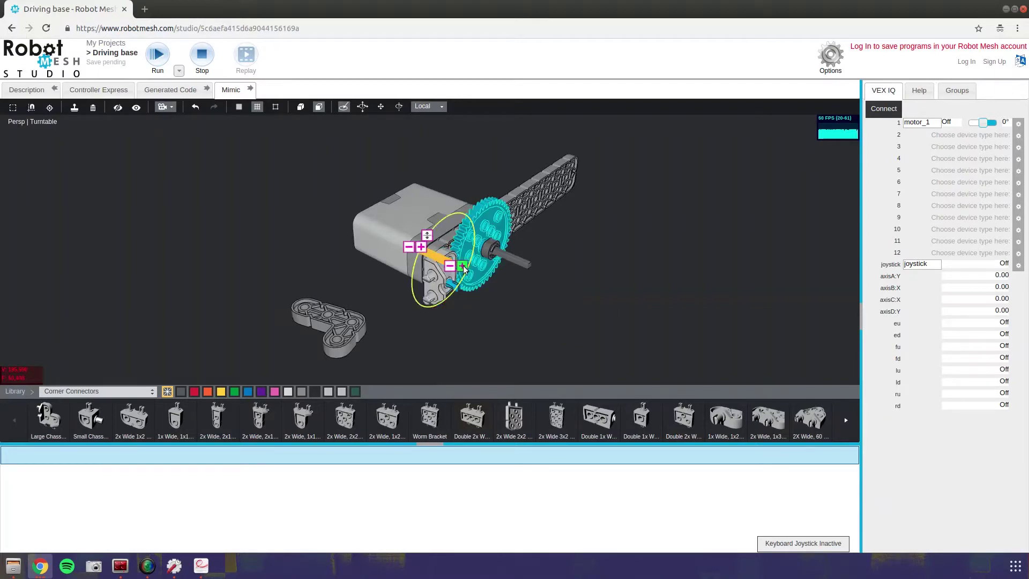
{"action": "left_click", "coordinate": [463, 267]}
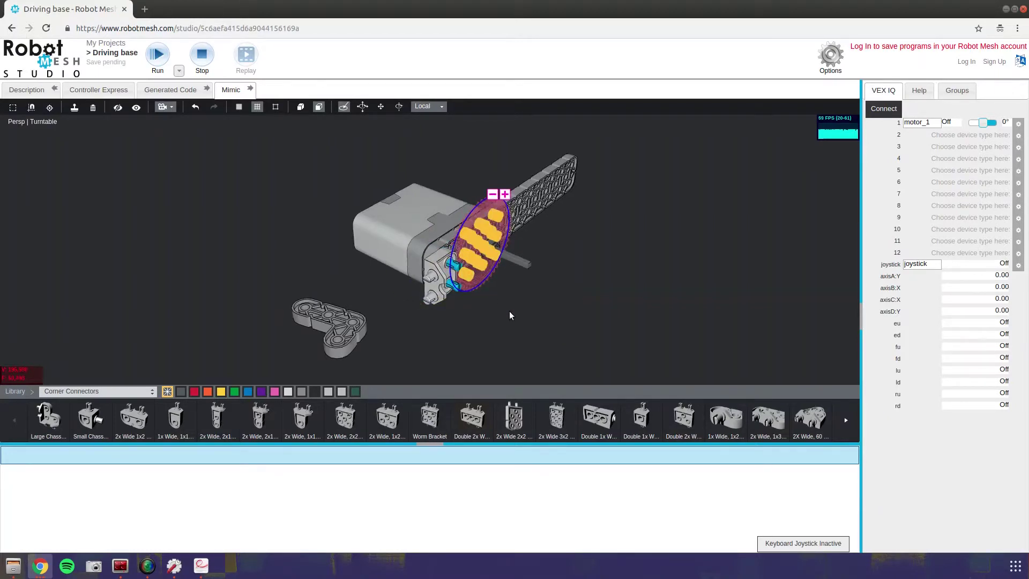
{"action": "left_click_drag", "start_coordinate": [509, 311], "coordinate": [294, 264]}
{"action": "left_click", "coordinate": [293, 266]}
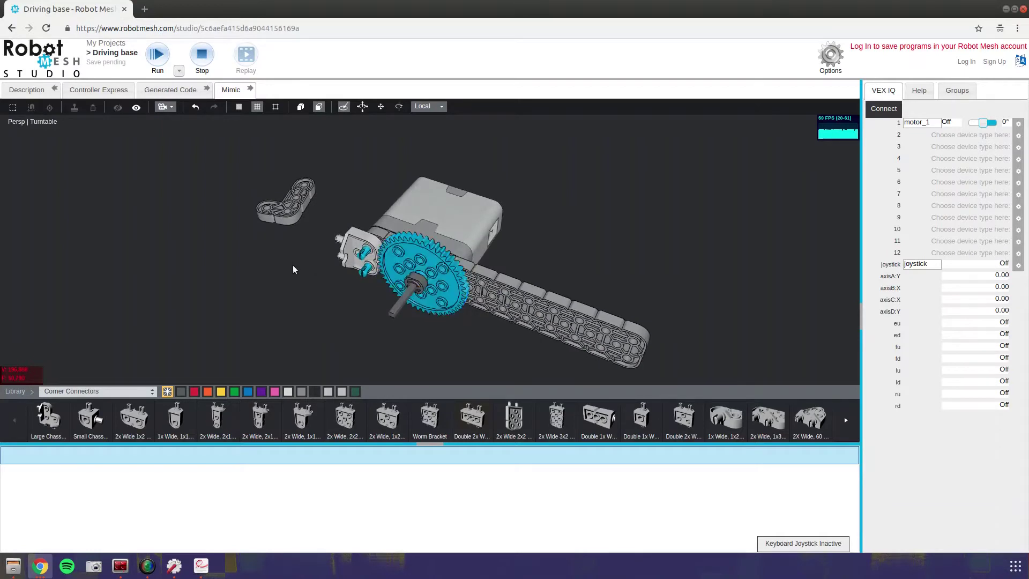
Attach the corner connector to the motor beside the gear, flip it, and verify its seating.
{"action": "left_click", "coordinate": [303, 188]}
{"action": "left_click_drag", "start_coordinate": [303, 188], "coordinate": [359, 248]}
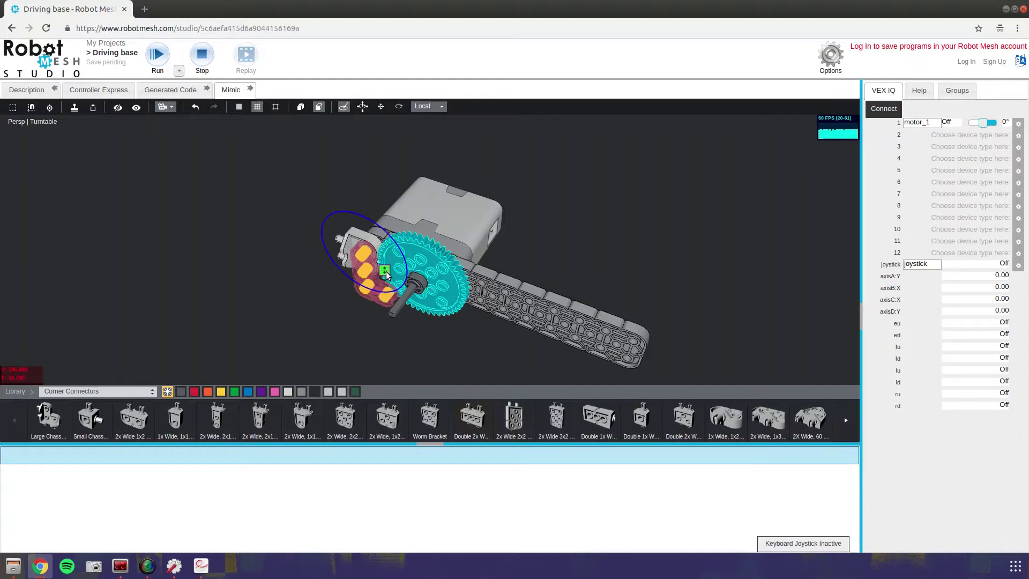
{"action": "left_click", "coordinate": [386, 272]}
{"action": "left_click", "coordinate": [278, 304]}
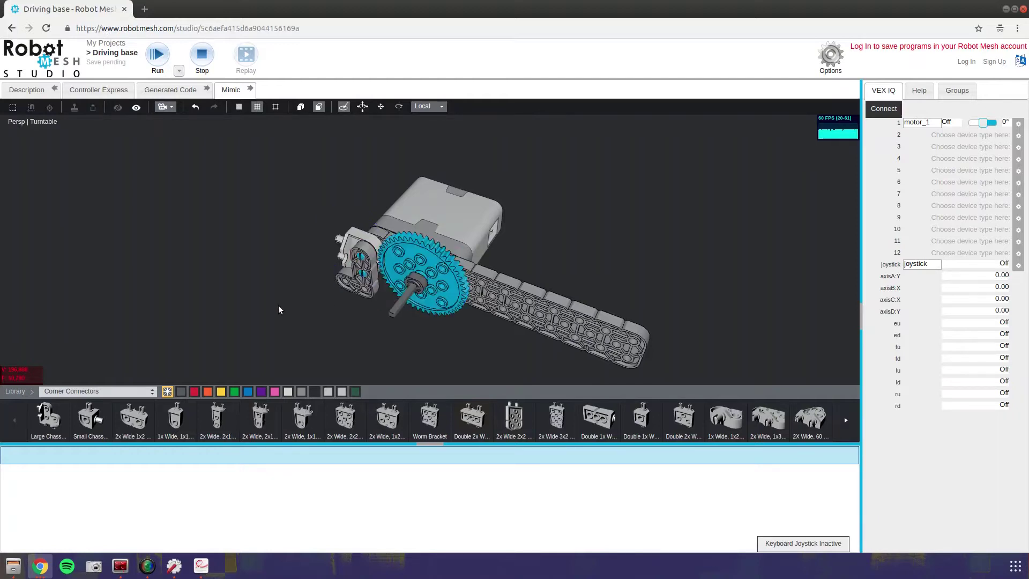
{"action": "left_click", "coordinate": [361, 263]}
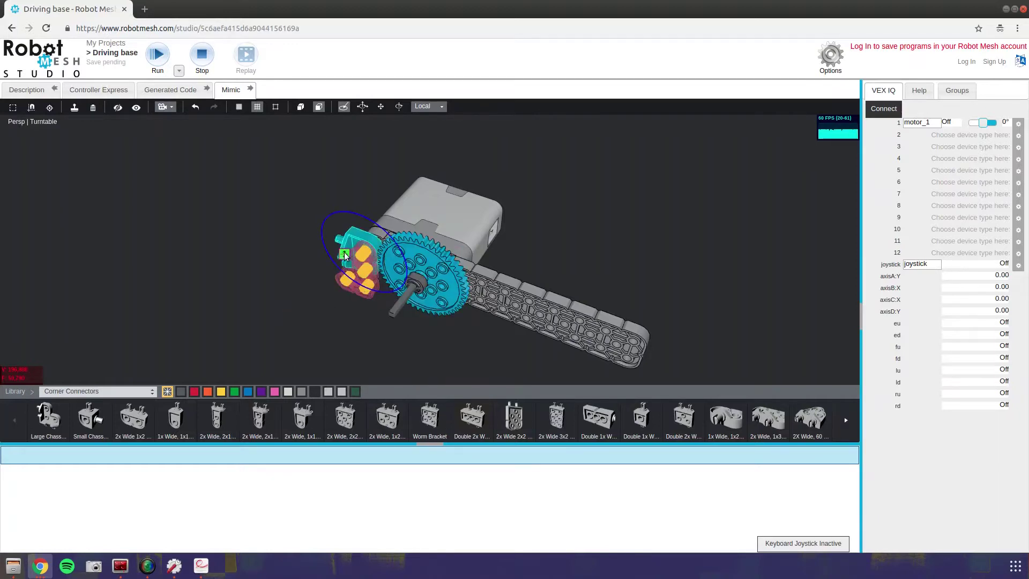
{"action": "left_click", "coordinate": [263, 259]}
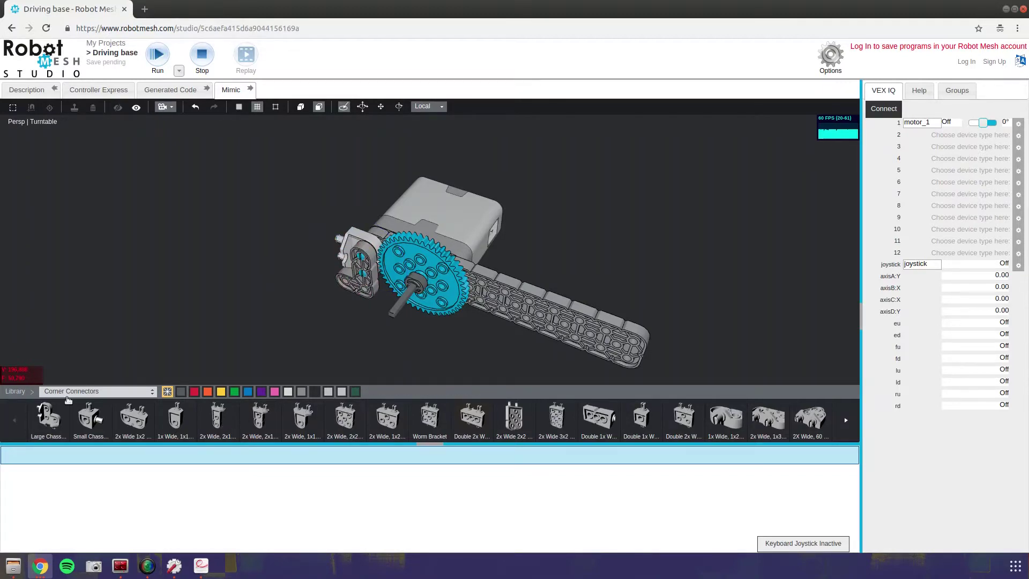
{"action": "left_click", "coordinate": [86, 391]}
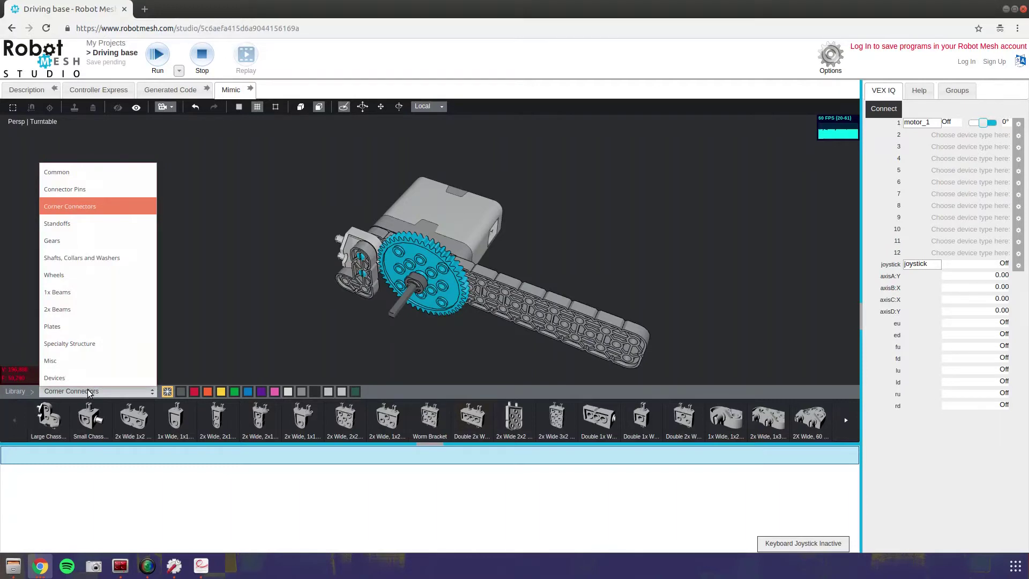
Place a 1x Pitch Standoff at the beam's end and duplicate it onto the beam.
{"action": "left_click", "coordinate": [90, 222]}
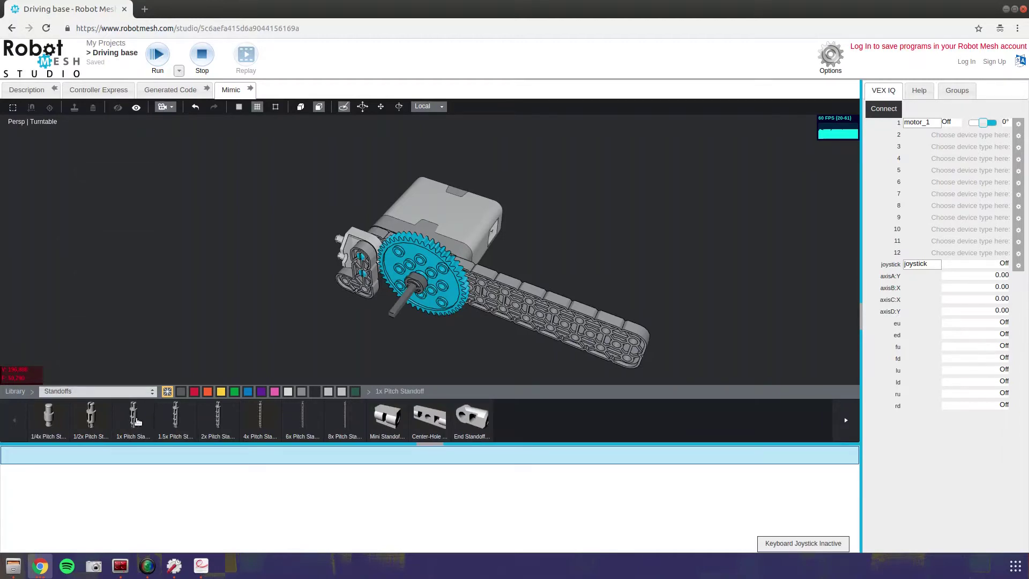
{"action": "left_click_drag", "start_coordinate": [135, 411], "coordinate": [635, 342]}
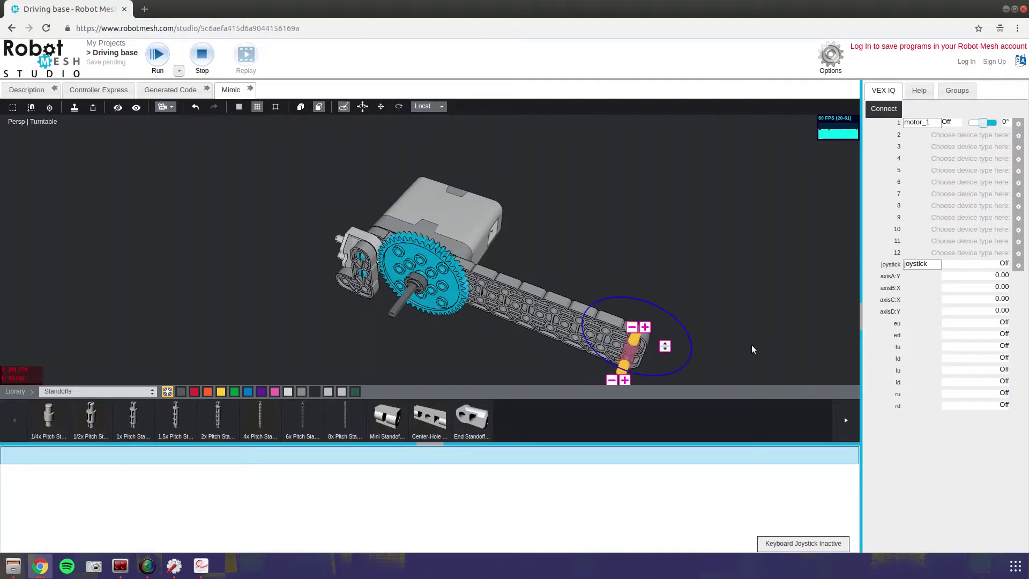
{"action": "middle_click_drag", "start_coordinate": [751, 346], "coordinate": [520, 259]}
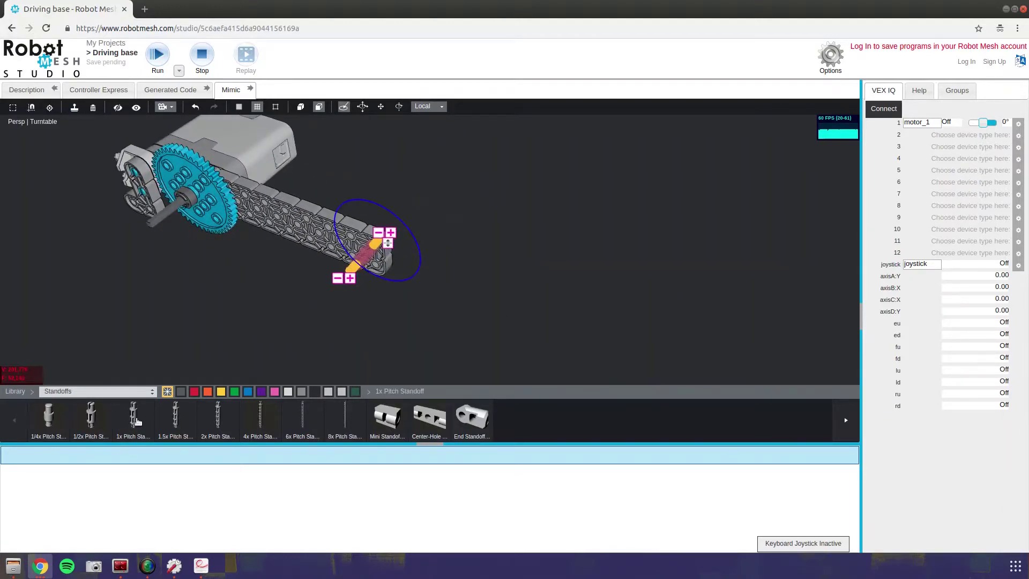
{"action": "left_click_drag", "start_coordinate": [134, 419], "coordinate": [358, 221]}
{"action": "key", "text": "ctrl+d"}
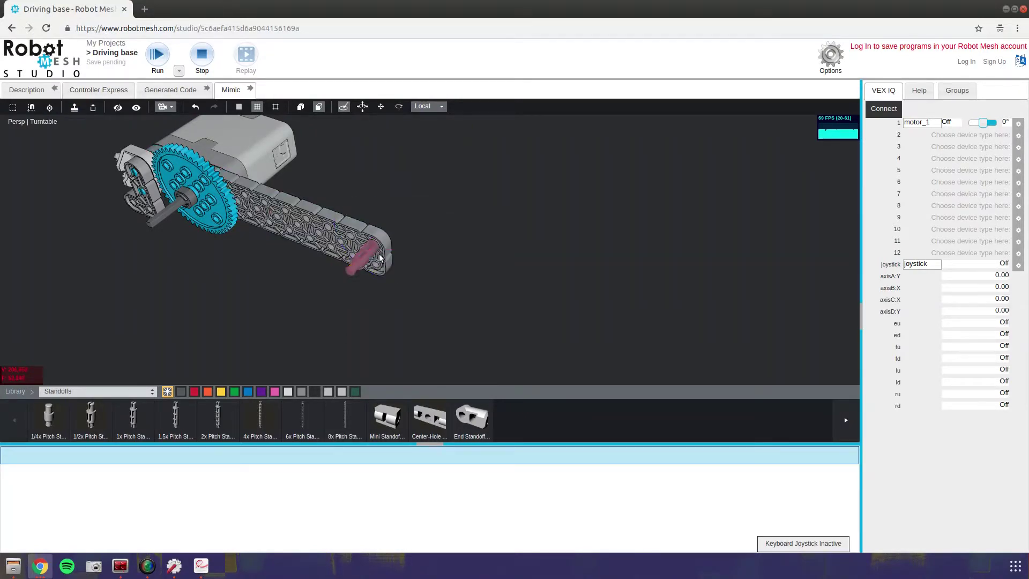
{"action": "left_click", "coordinate": [379, 263]}
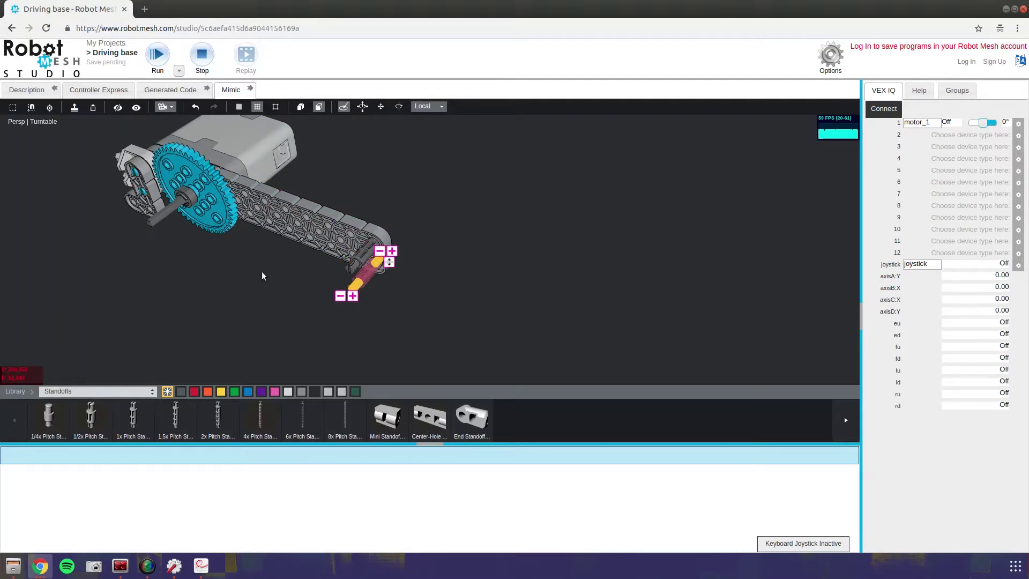
{"action": "middle_click_drag", "start_coordinate": [203, 286], "coordinate": [268, 312]}
{"action": "left_click", "coordinate": [264, 311]}
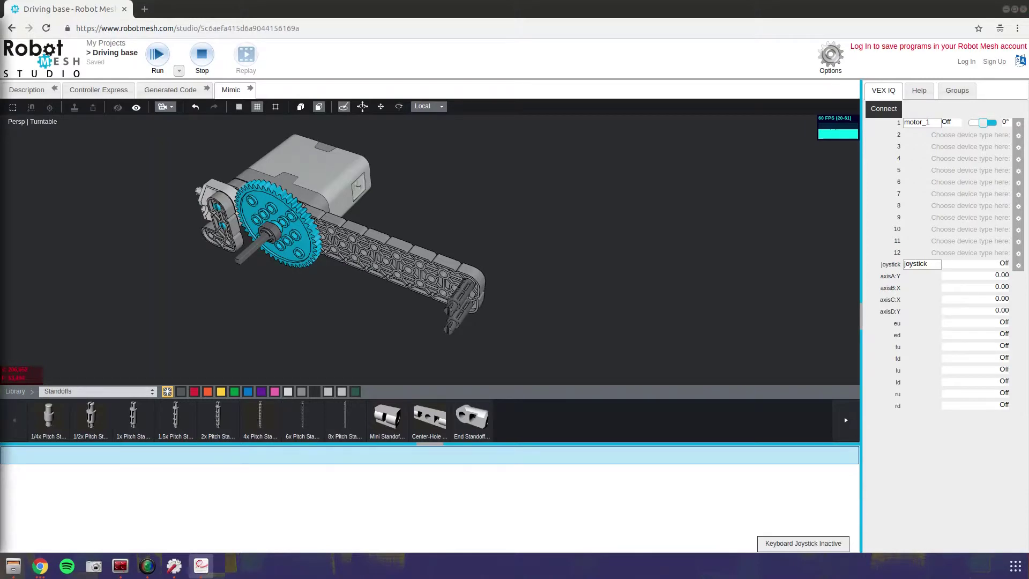
Duplicate the large gear and slide the copy along the beam, then undo it.
{"action": "left_click", "coordinate": [138, 392]}
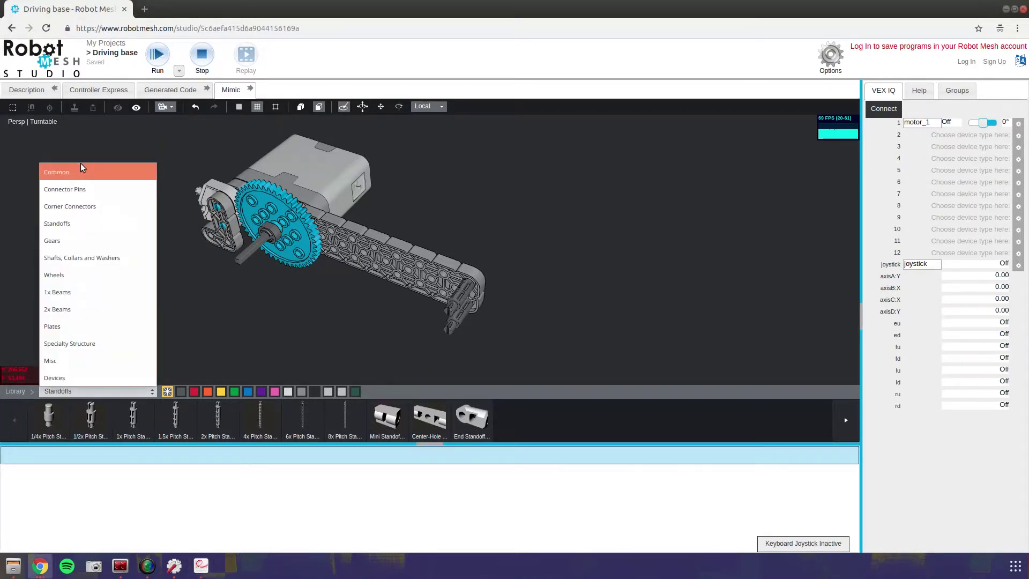
{"action": "left_click", "coordinate": [289, 228]}
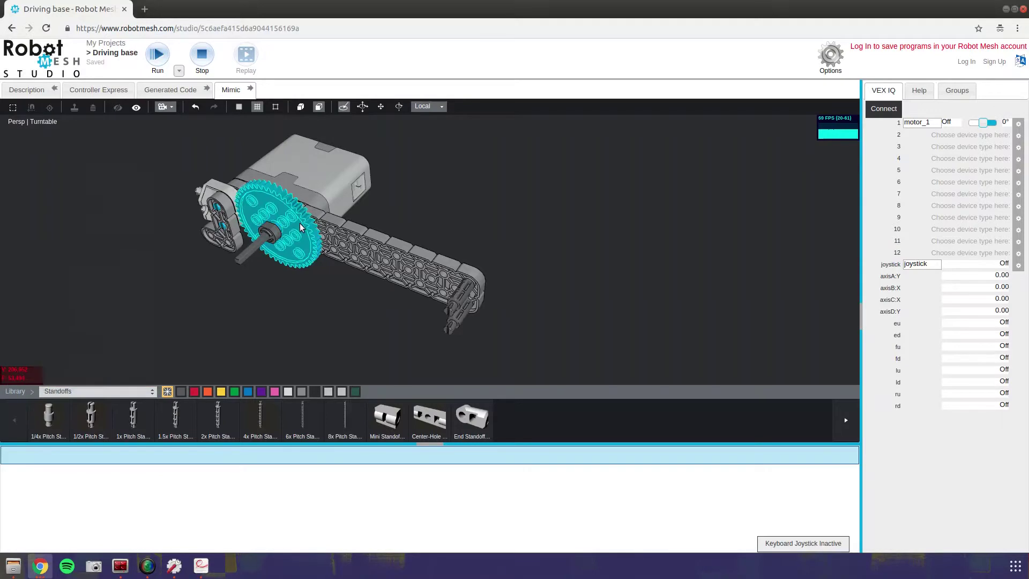
{"action": "left_click", "coordinate": [277, 207]}
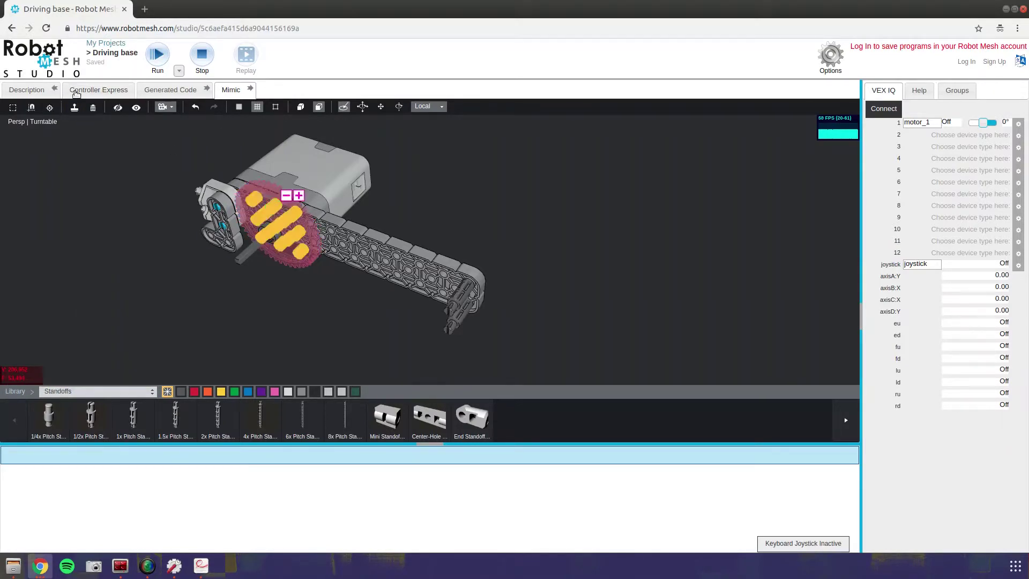
{"action": "left_click", "coordinate": [73, 109]}
{"action": "left_click_drag", "start_coordinate": [275, 231], "coordinate": [353, 255]}
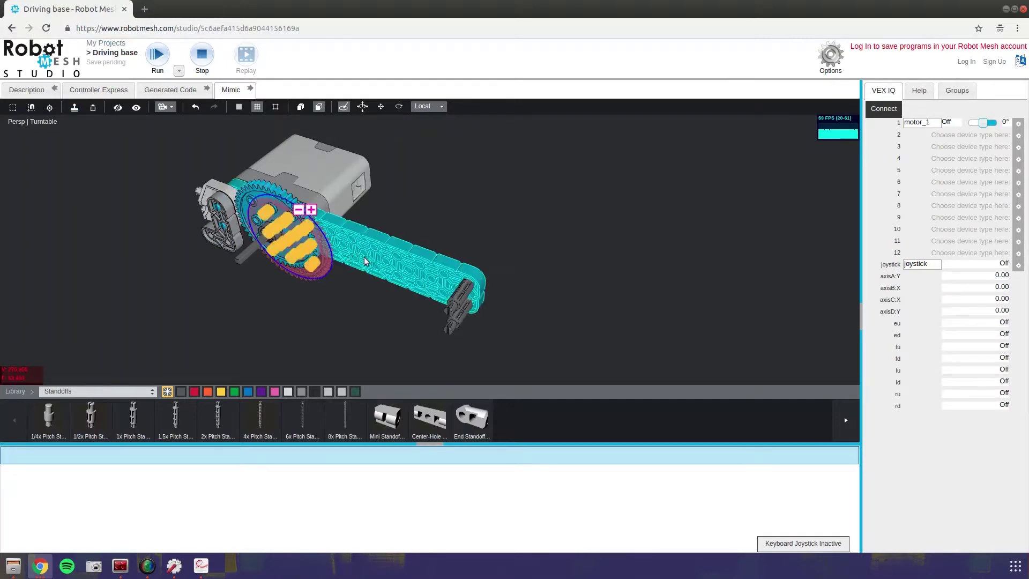
{"action": "key", "text": "ctrl+z"}
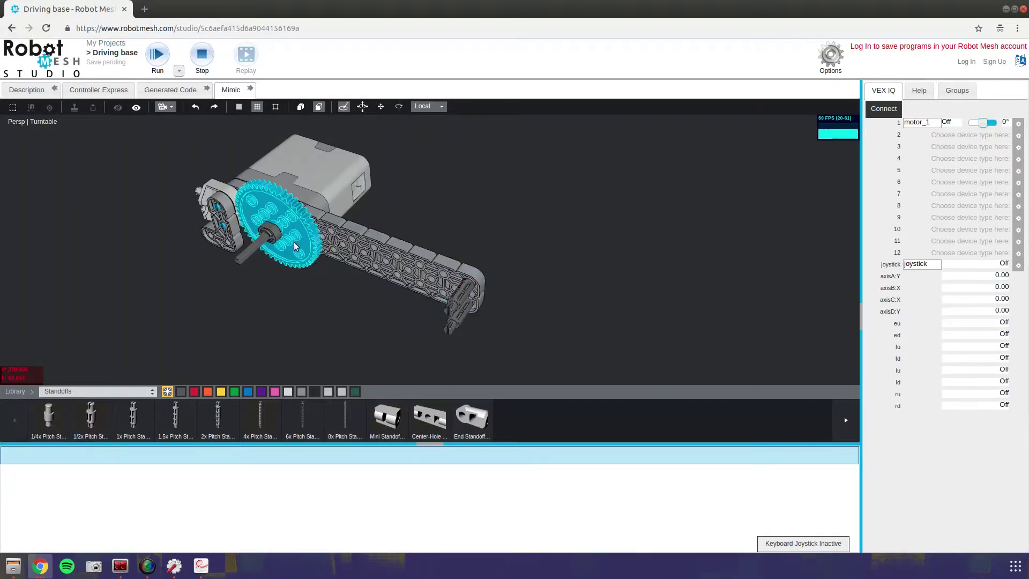
Slide the gear along its X axis and add another gear copy further right.
{"action": "left_click", "coordinate": [279, 217]}
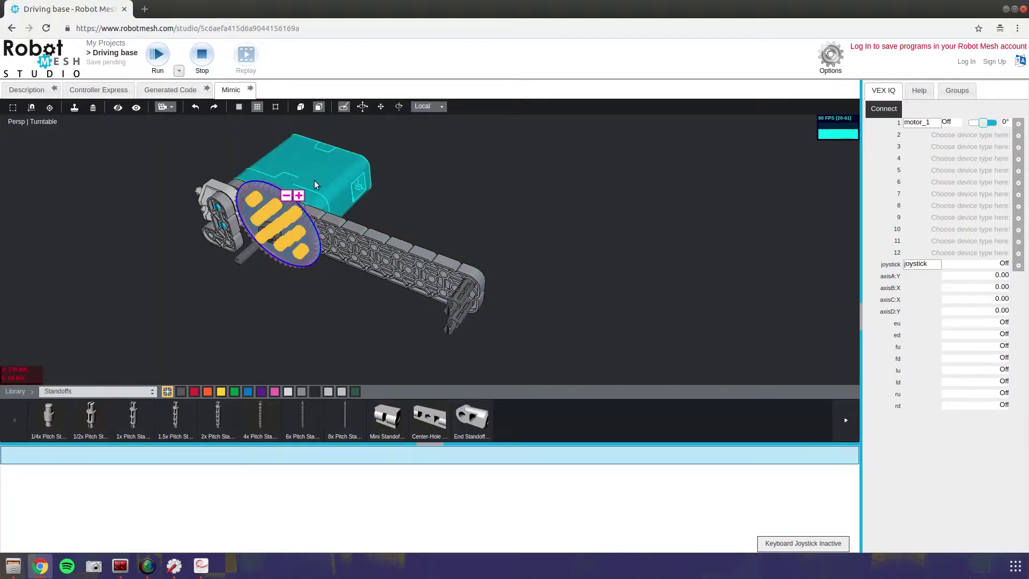
{"action": "key", "text": "w"}
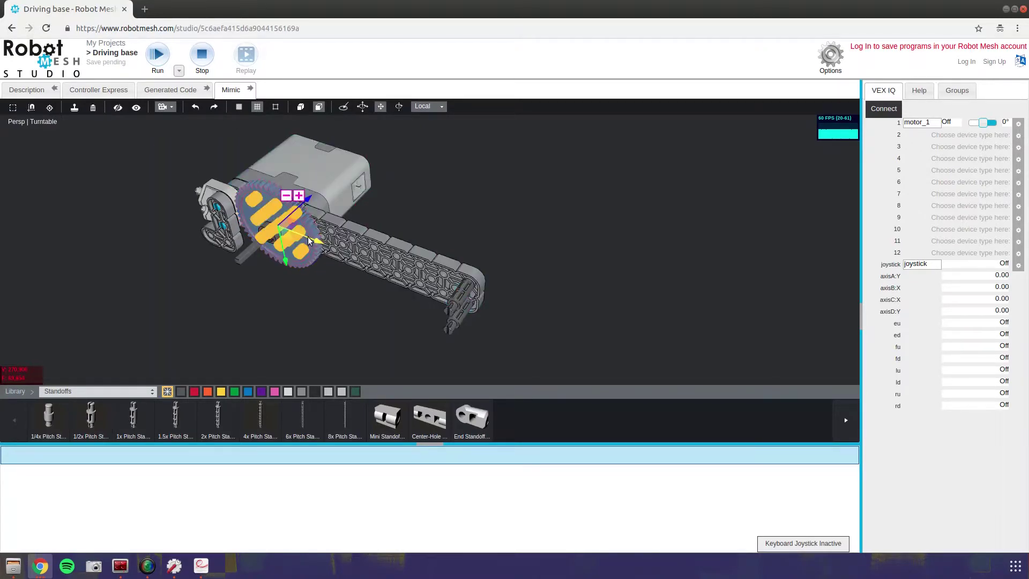
{"action": "left_click_drag", "start_coordinate": [314, 240], "coordinate": [406, 266]}
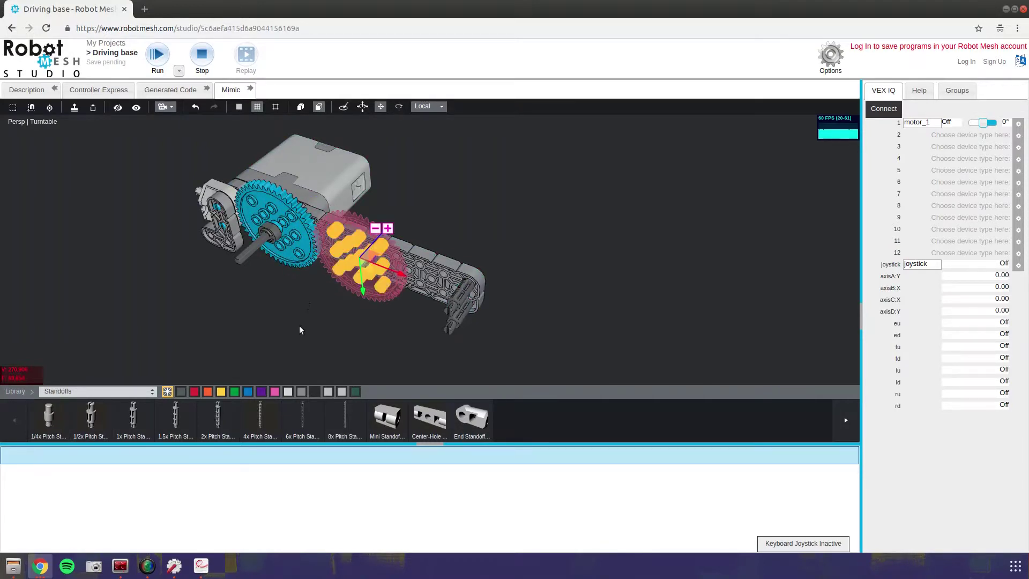
{"action": "left_click_drag", "start_coordinate": [299, 326], "coordinate": [359, 308]}
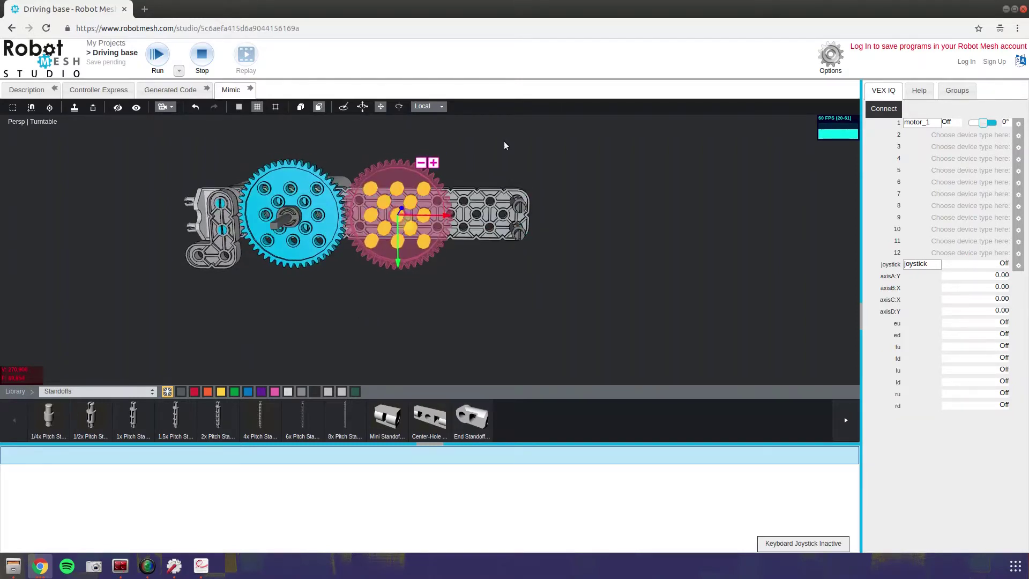
{"action": "left_click", "coordinate": [74, 108]}
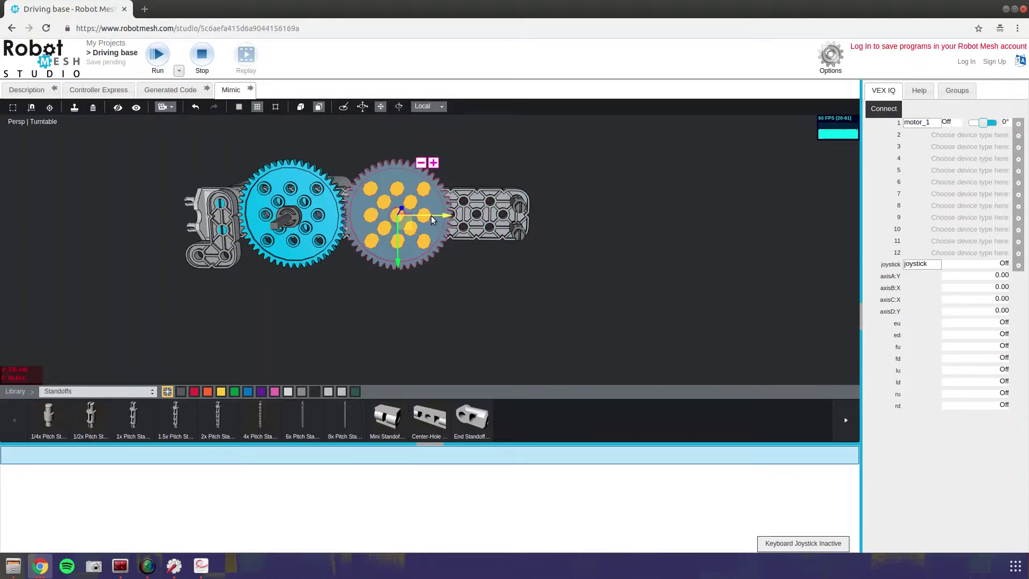
{"action": "left_click_drag", "start_coordinate": [431, 215], "coordinate": [538, 216]}
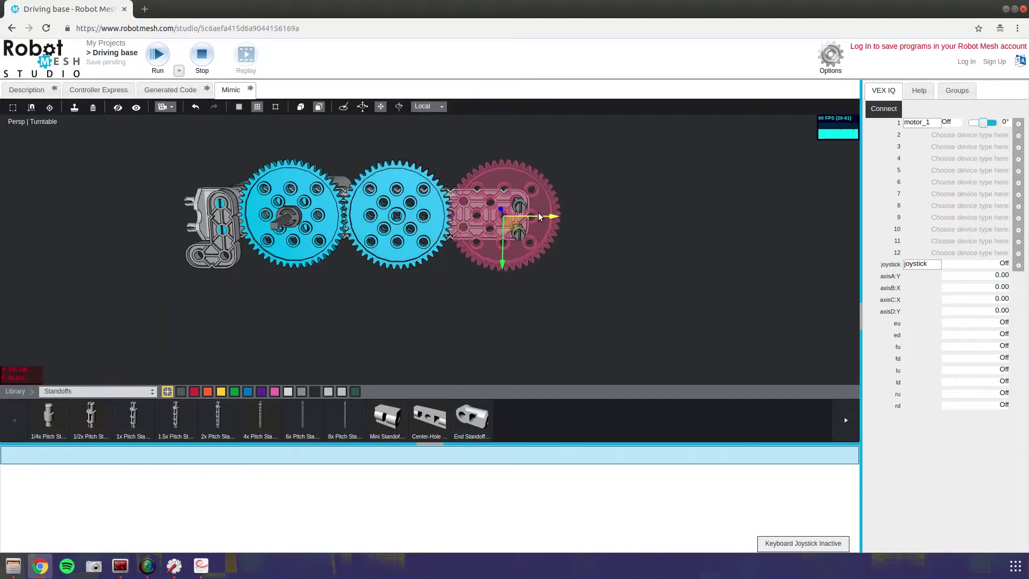
Reduce the left and middle gears to a smaller size, undoing an accidental beam shortening.
{"action": "left_click_drag", "start_coordinate": [538, 212], "coordinate": [334, 211]}
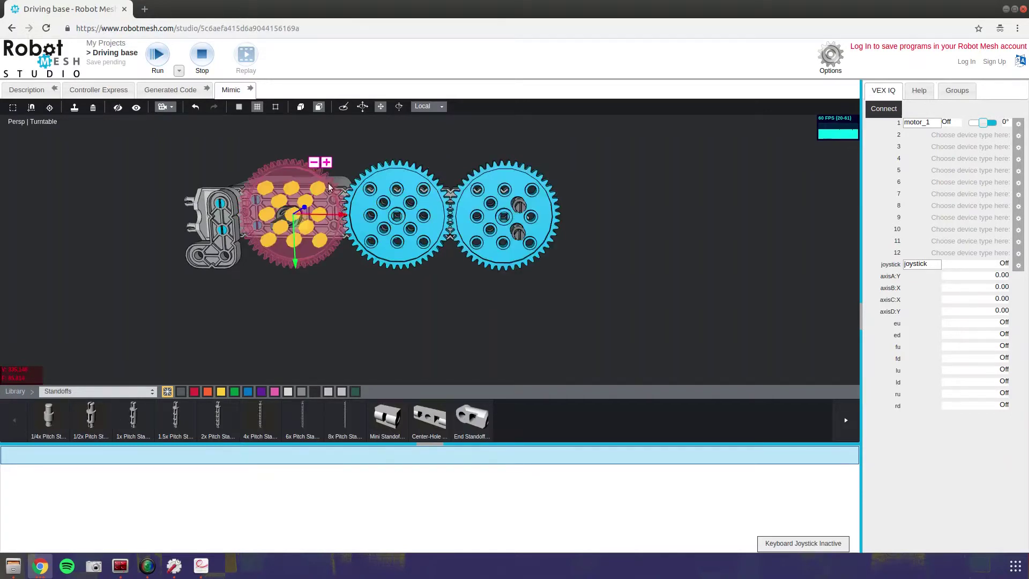
{"action": "left_click", "coordinate": [315, 162]}
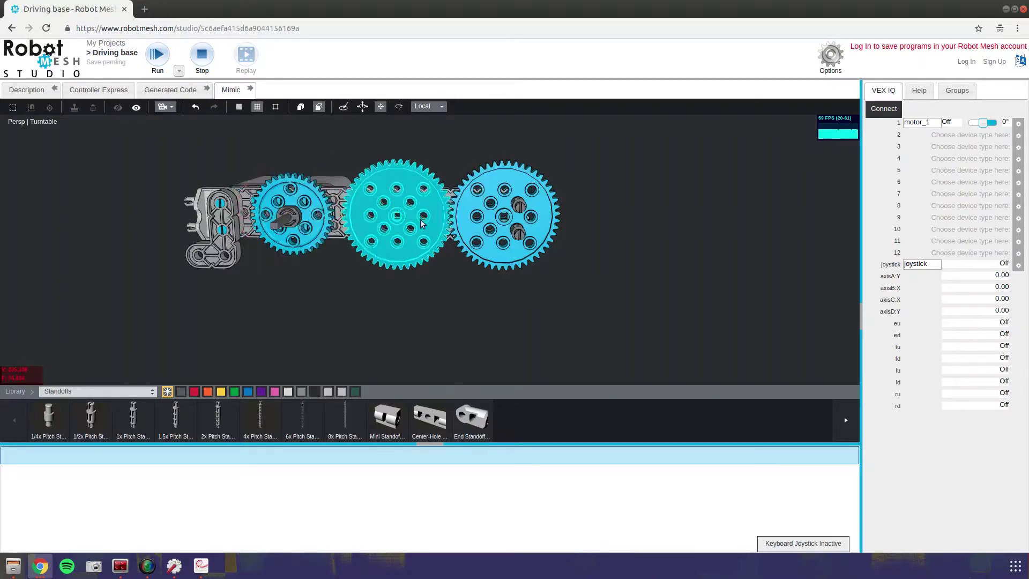
{"action": "left_click", "coordinate": [394, 185]}
{"action": "left_click", "coordinate": [417, 168]}
{"action": "left_click", "coordinate": [503, 192]}
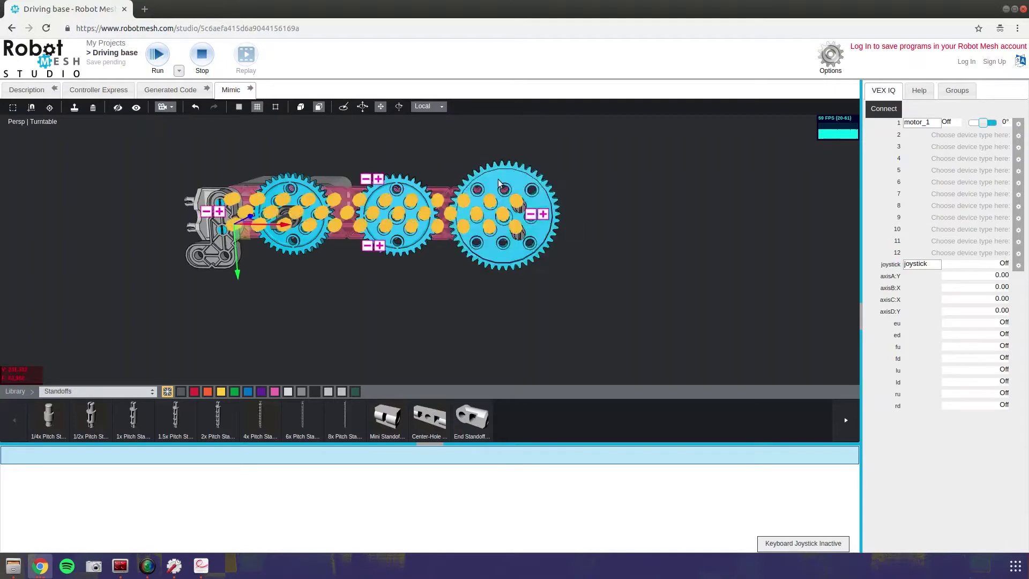
{"action": "left_click", "coordinate": [529, 215]}
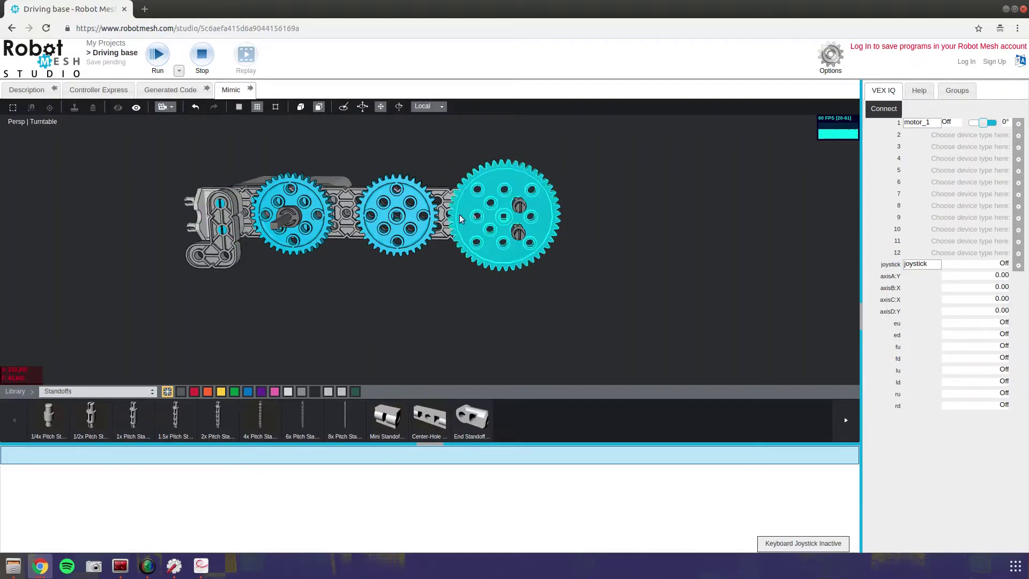
{"action": "left_click", "coordinate": [362, 211]}
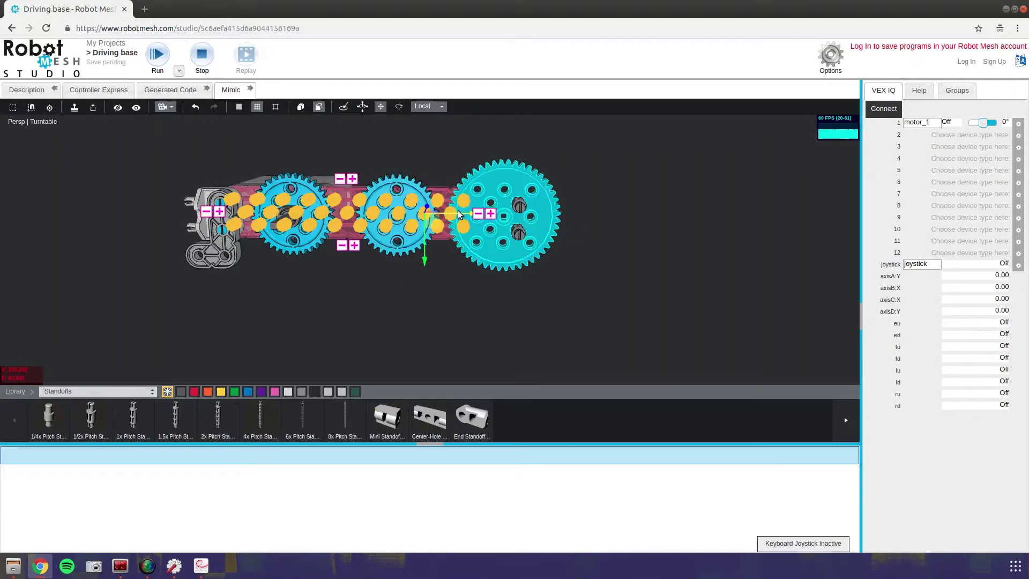
{"action": "left_click", "coordinate": [423, 218]}
{"action": "left_click", "coordinate": [425, 218]}
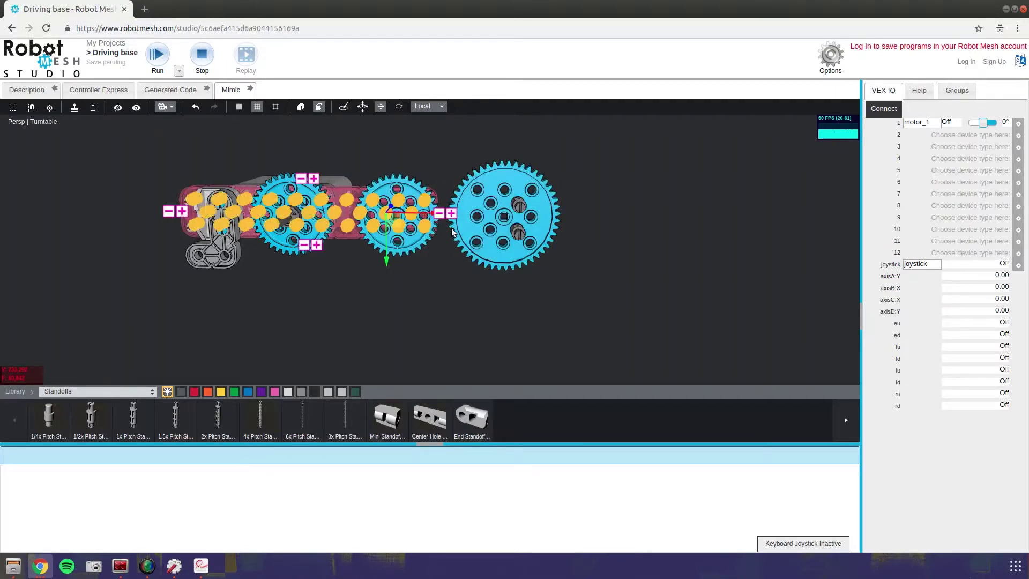
{"action": "key", "text": "ctrl+z"}
Slide the middle and right gears left along X so all three mesh.
{"action": "left_click", "coordinate": [421, 200]}
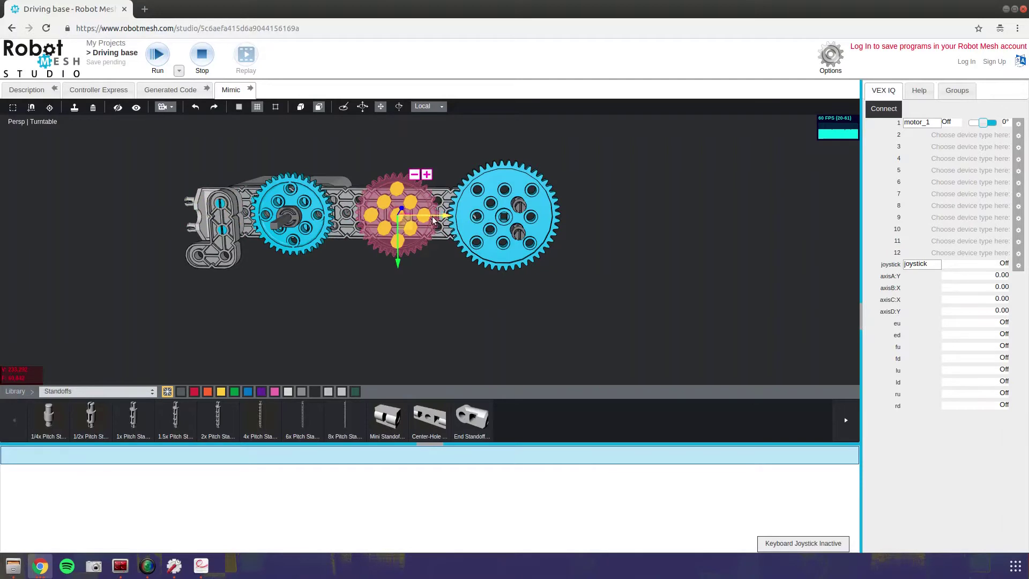
{"action": "left_click_drag", "start_coordinate": [434, 220], "coordinate": [420, 224]}
{"action": "left_click", "coordinate": [542, 213]}
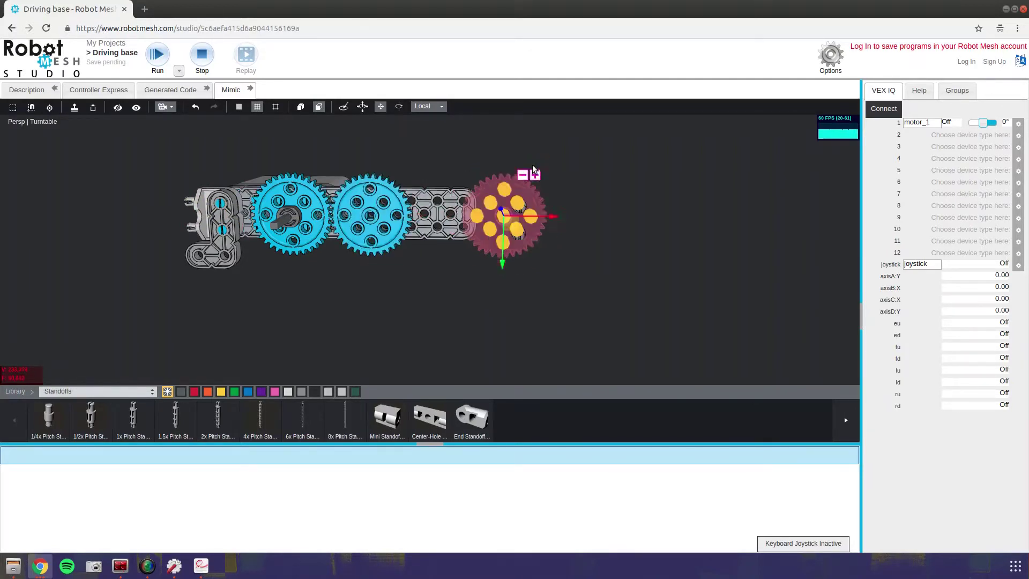
{"action": "left_click_drag", "start_coordinate": [552, 217], "coordinate": [501, 225]}
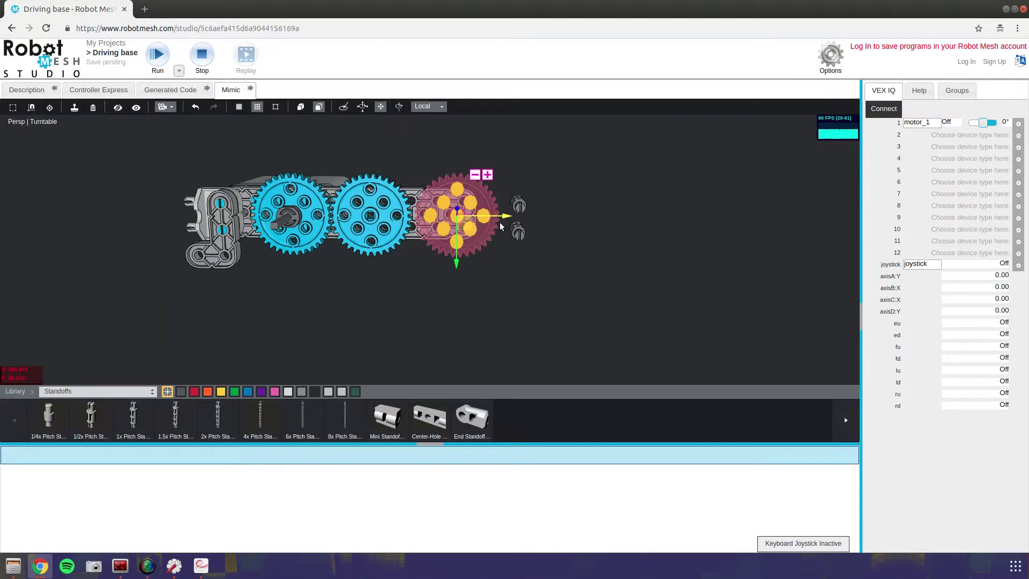
{"action": "key", "text": "ctrl+z"}
{"action": "left_click", "coordinate": [538, 222]}
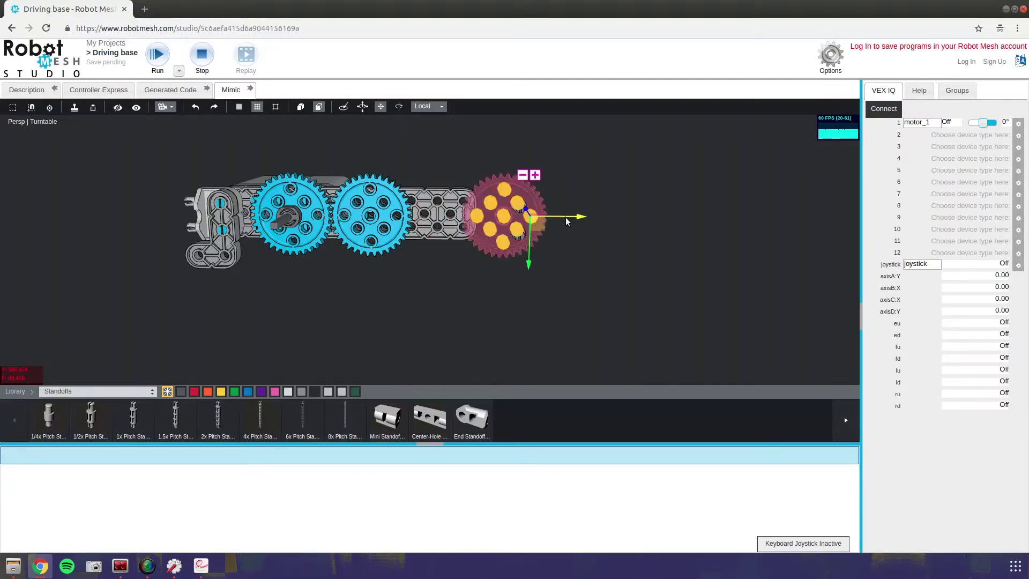
{"action": "left_click_drag", "start_coordinate": [567, 221], "coordinate": [515, 224]}
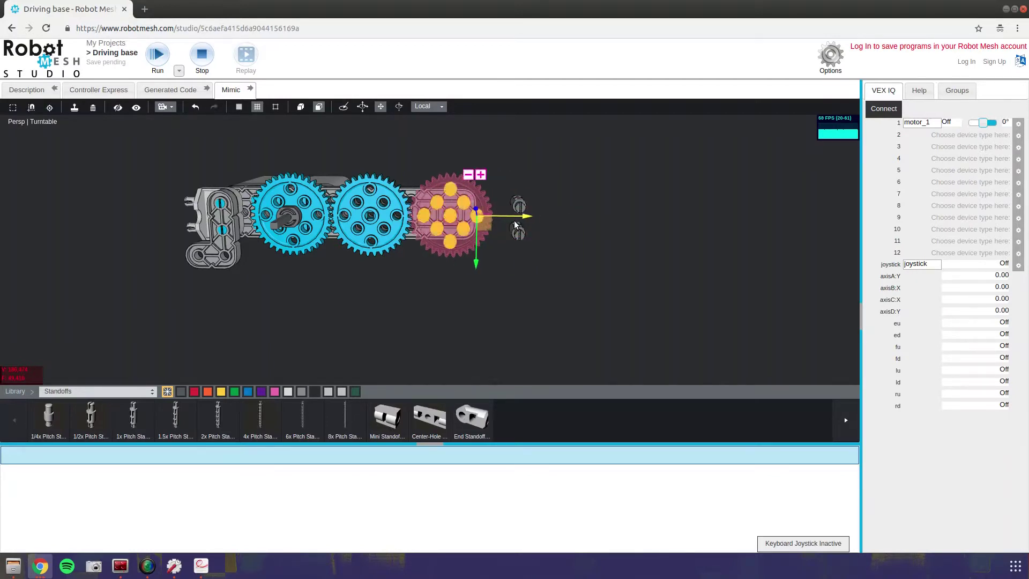
{"action": "left_click_drag", "start_coordinate": [561, 197], "coordinate": [295, 232]}
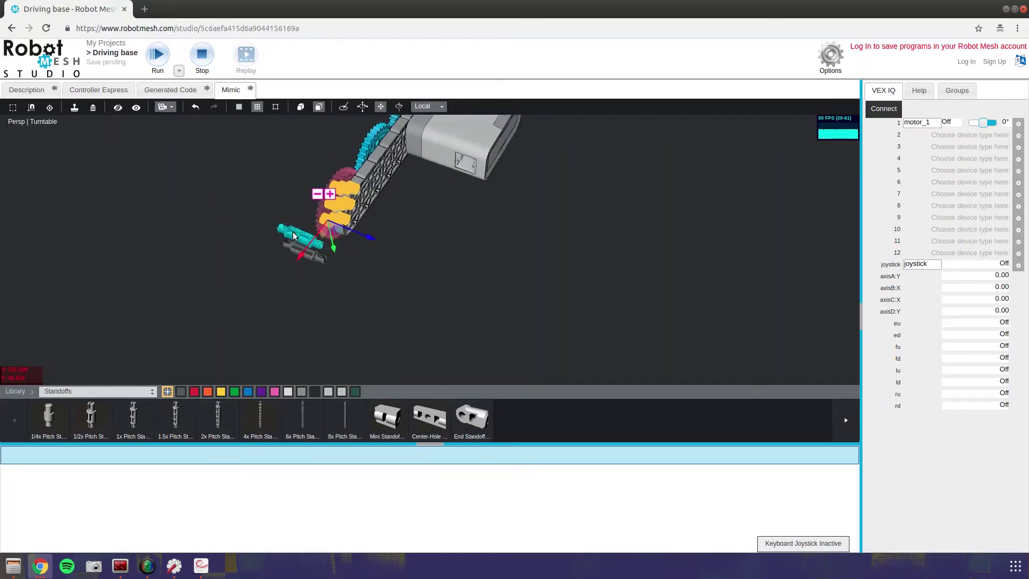
{"action": "left_click", "coordinate": [374, 191]}
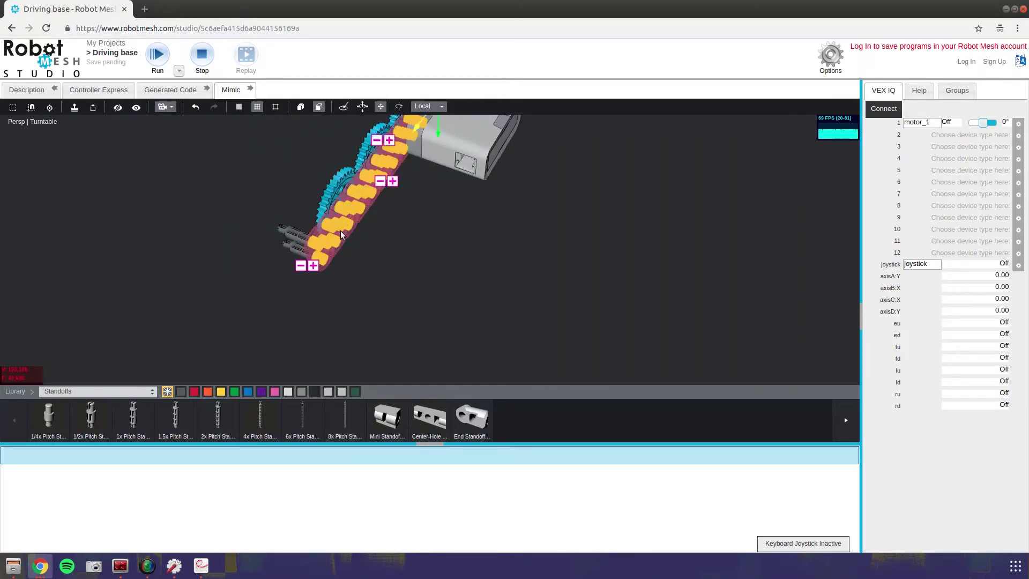
{"action": "middle_click_drag", "start_coordinate": [184, 248], "coordinate": [451, 221]}
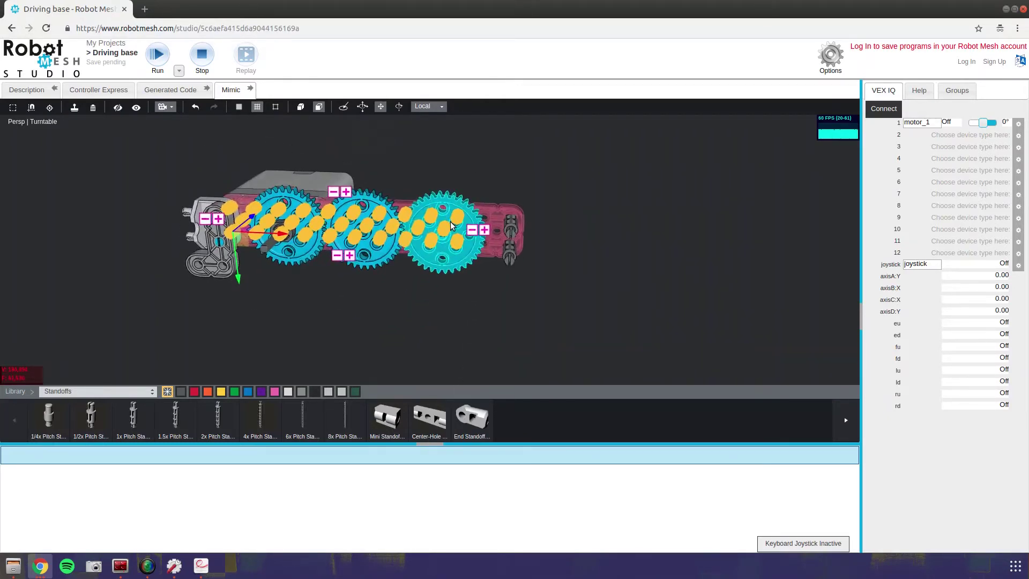
{"action": "left_click", "coordinate": [443, 288]}
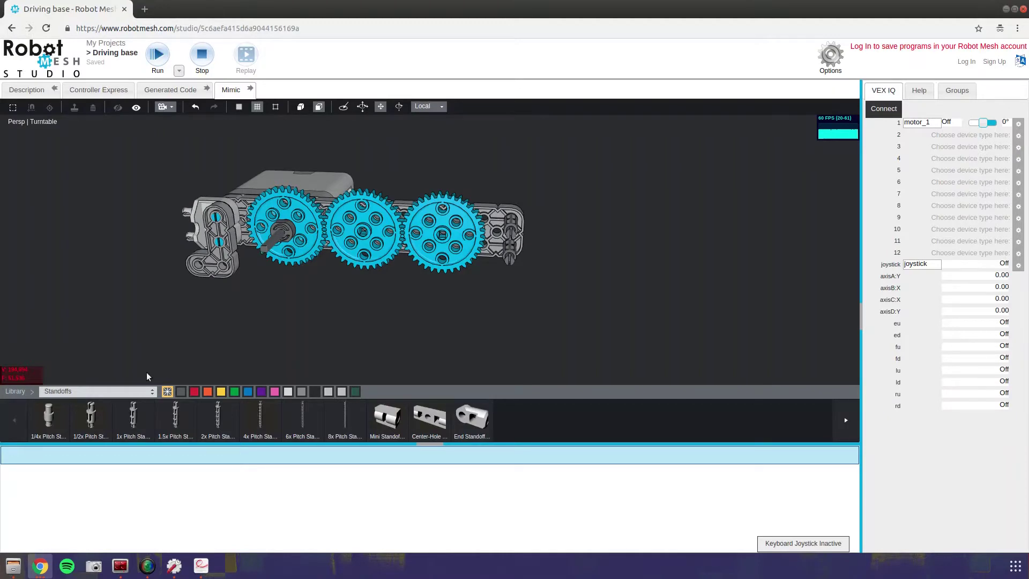
Insert a 2x Pitch Plastic Shaft into the middle gear, then pick a 6x Pitch Shaft.
{"action": "left_click", "coordinate": [104, 392]}
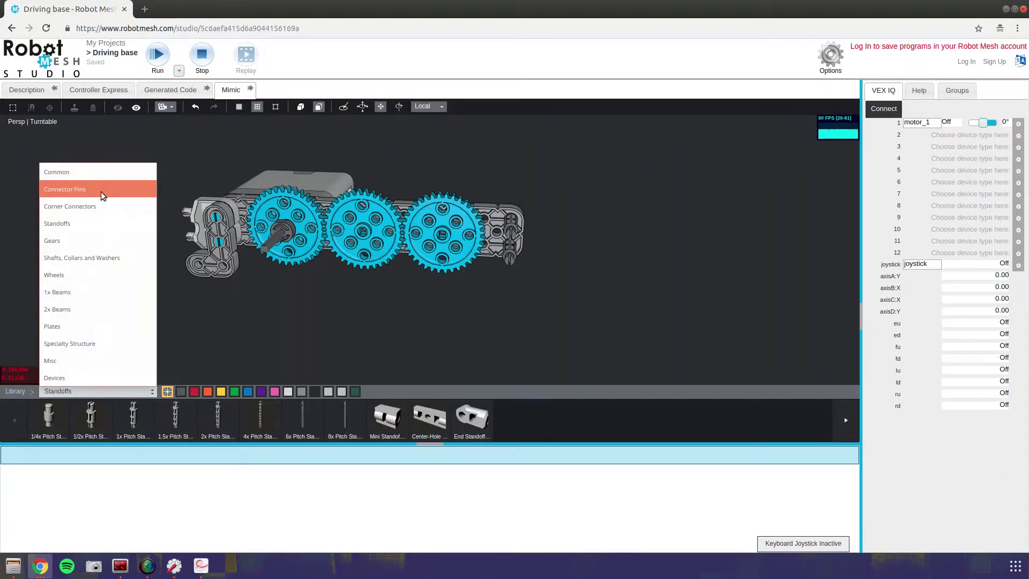
{"action": "left_click", "coordinate": [99, 258]}
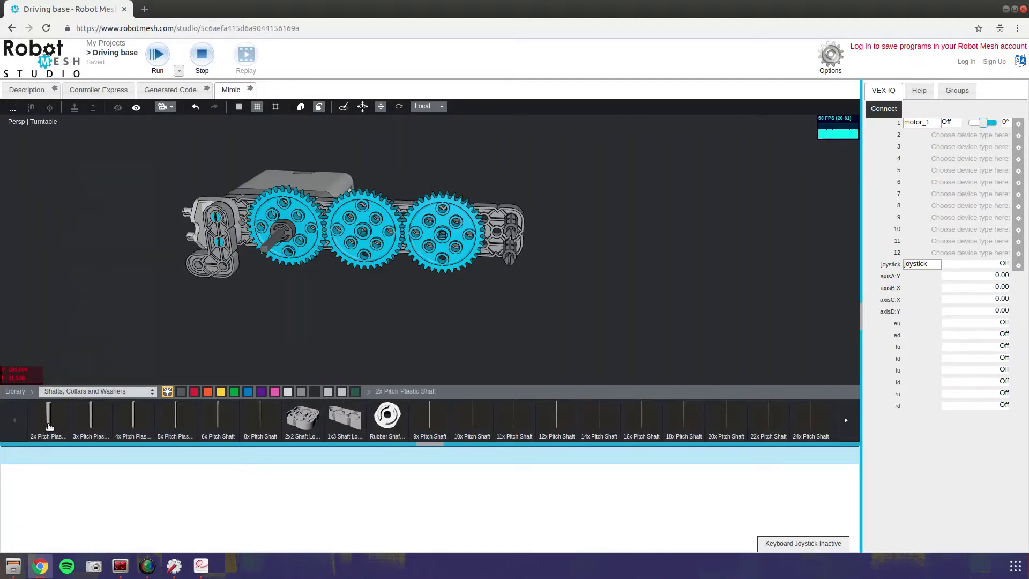
{"action": "left_click", "coordinate": [343, 106]}
{"action": "left_click_drag", "start_coordinate": [47, 417], "coordinate": [360, 230]}
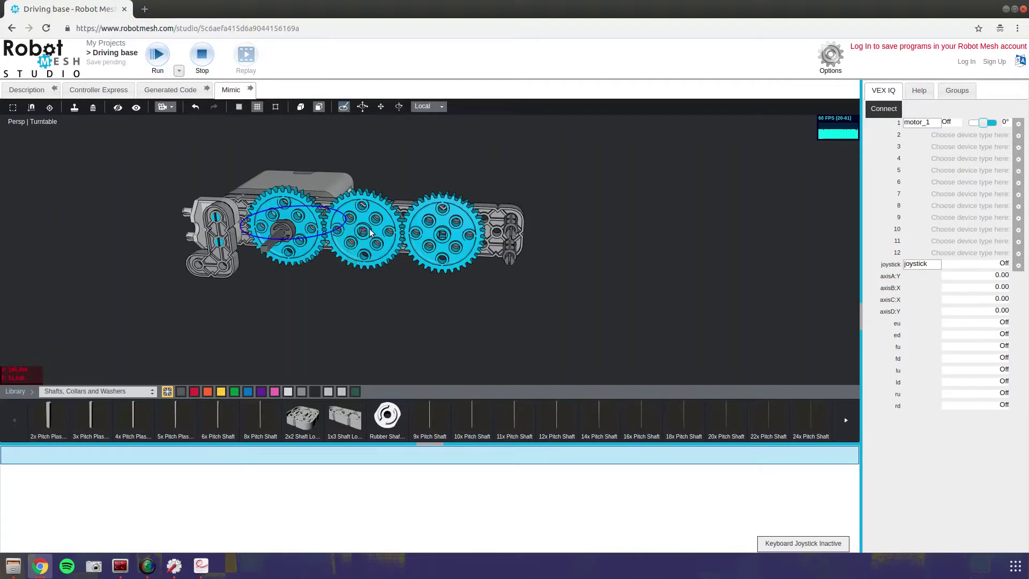
{"action": "left_click", "coordinate": [360, 235]}
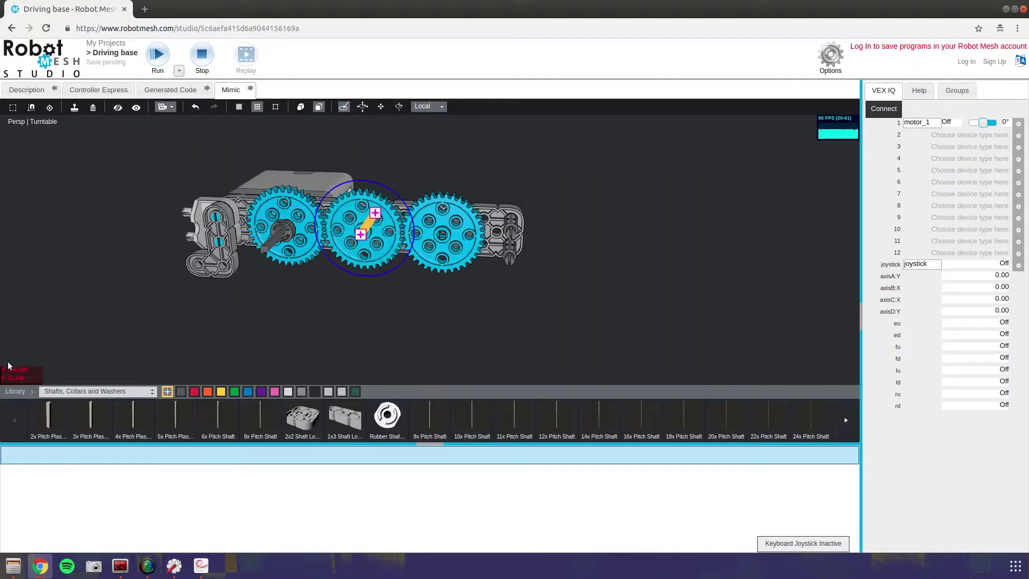
{"action": "left_click", "coordinate": [220, 422]}
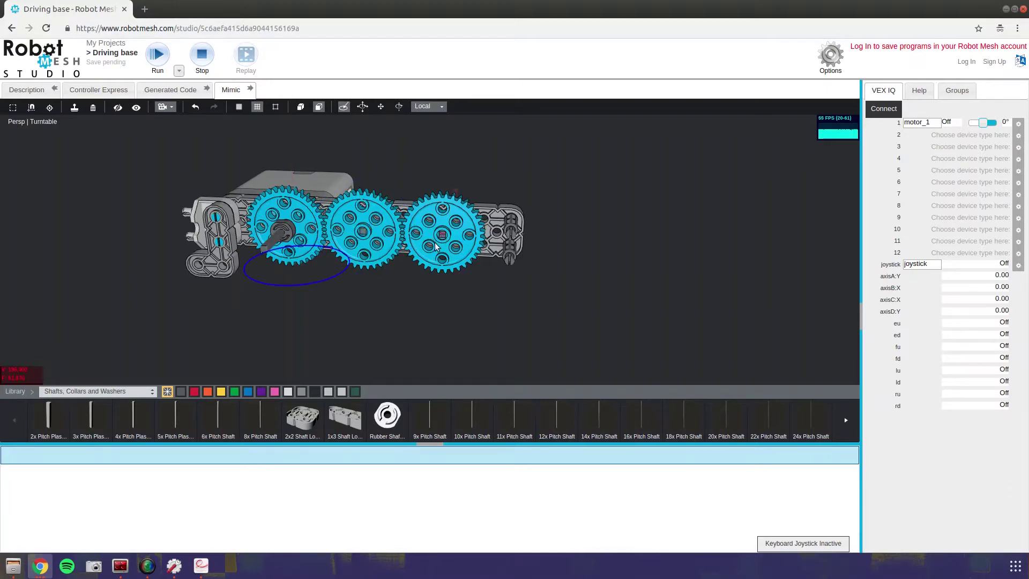
Drop the 6x Pitch Shaft into the right gear and slide it through to protrude both sides.
{"action": "mouse_move", "coordinate": [576, 178]}
{"action": "left_mouse_down"}
{"action": "mouse_move", "coordinate": [585, 176]}
{"action": "mouse_move", "coordinate": [562, 218]}
{"action": "mouse_move", "coordinate": [575, 197]}
{"action": "left_mouse_up"}
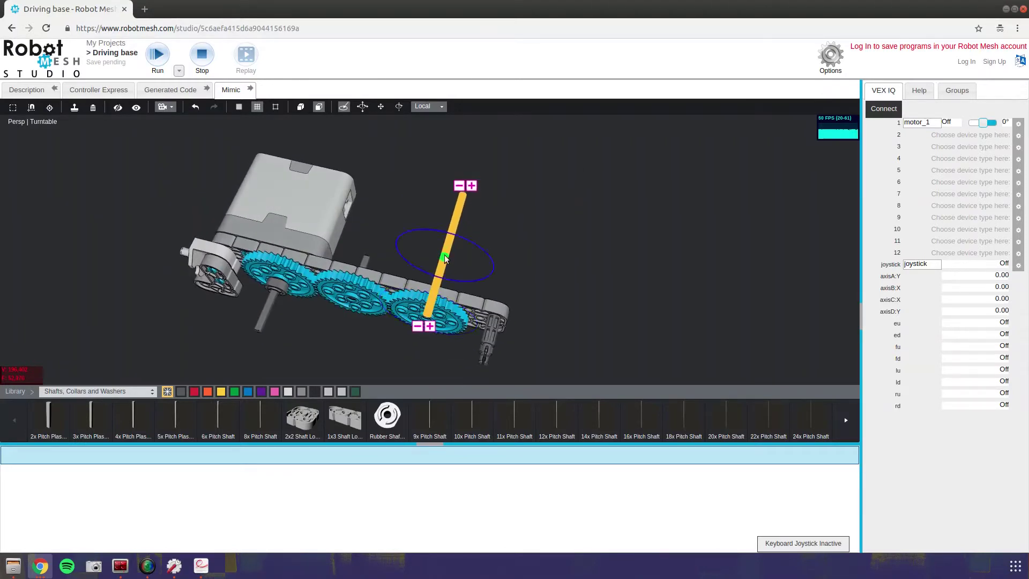
{"action": "left_click_drag", "start_coordinate": [438, 255], "coordinate": [433, 301]}
{"action": "left_click_drag", "start_coordinate": [380, 247], "coordinate": [413, 250]}
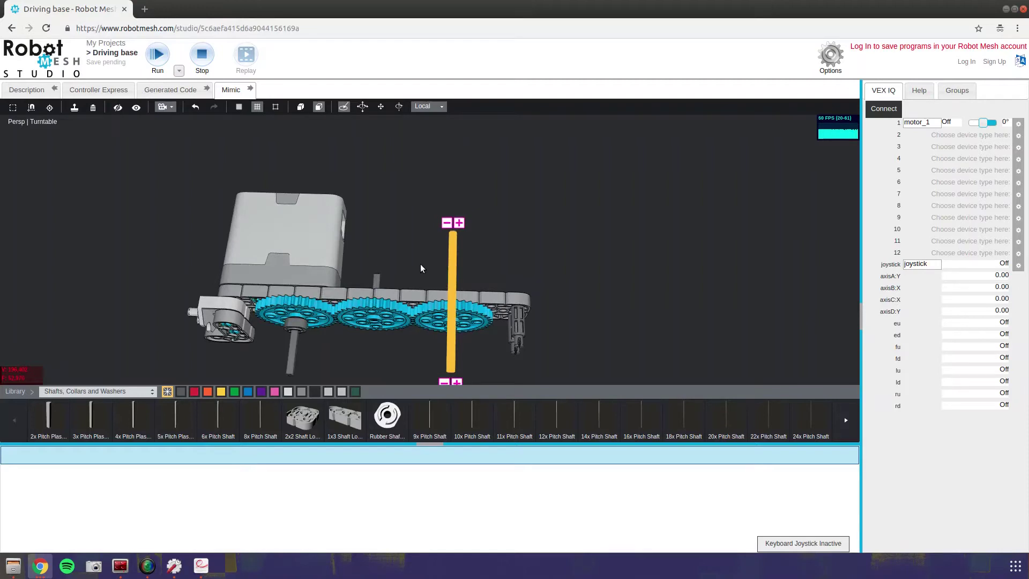
{"action": "left_click_drag", "start_coordinate": [377, 281], "coordinate": [380, 320]}
{"action": "left_click", "coordinate": [378, 292]}
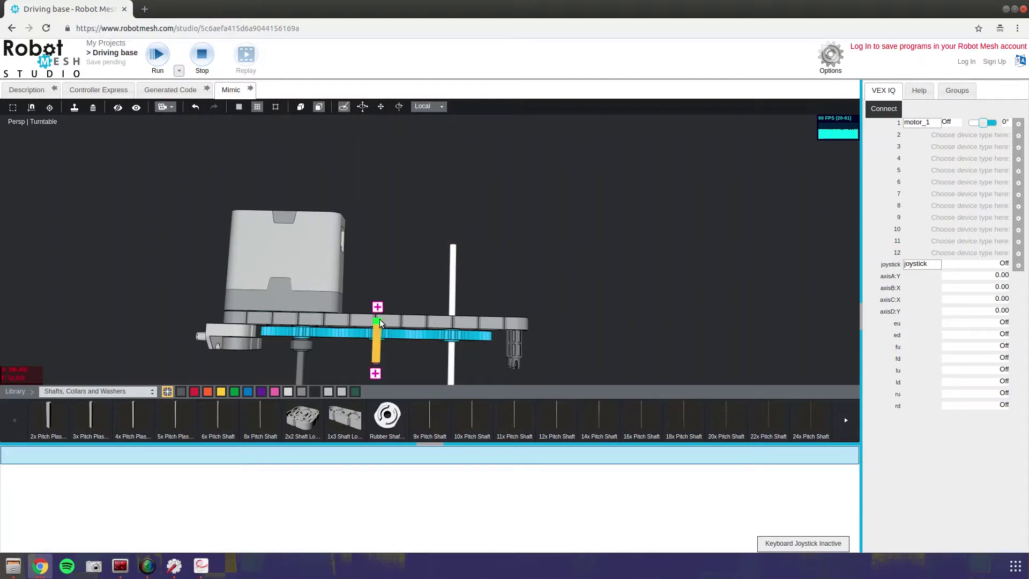
{"action": "left_click", "coordinate": [409, 291]}
{"action": "left_click_drag", "start_coordinate": [413, 289], "coordinate": [364, 281]}
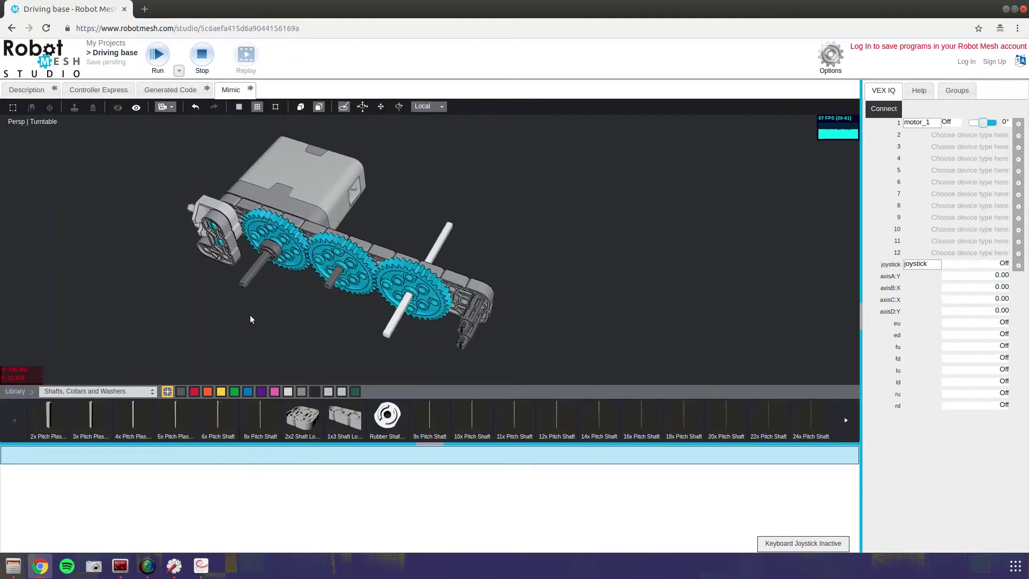
{"action": "left_click_drag", "start_coordinate": [340, 339], "coordinate": [365, 325]}
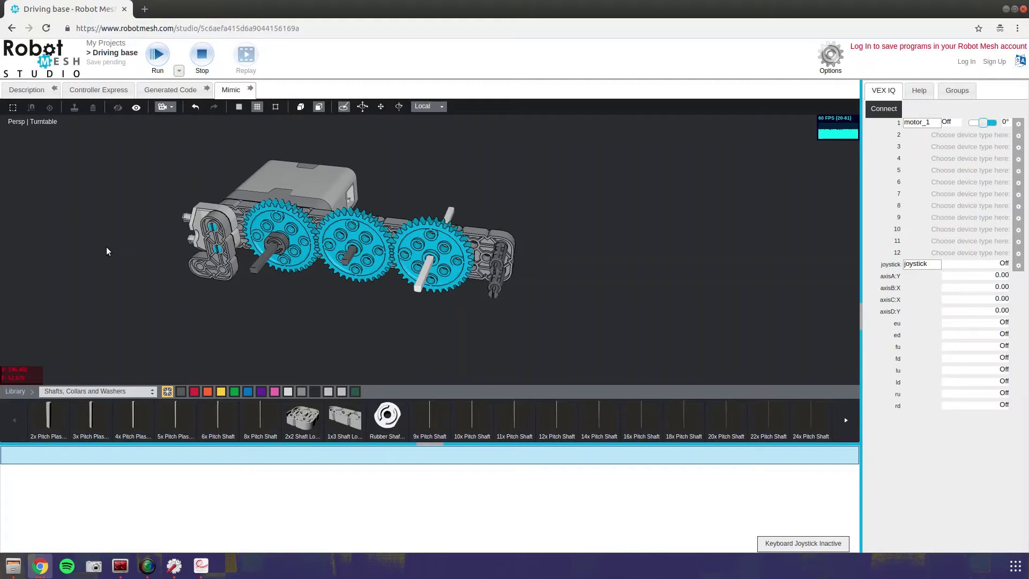
Select the short shaft beside the left corner connector, orbiting to see the top.
{"action": "left_click_drag", "start_coordinate": [106, 247], "coordinate": [237, 231]}
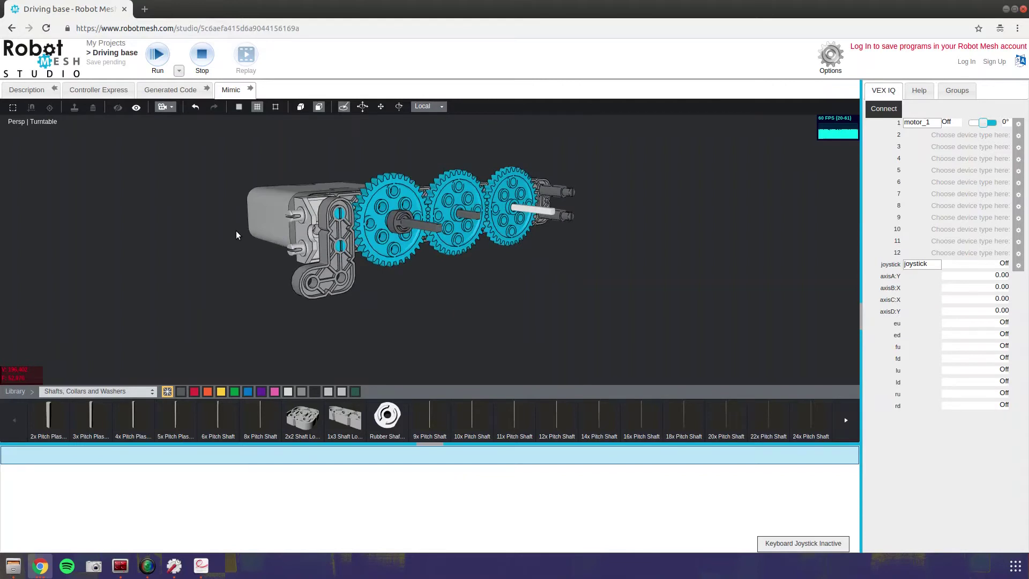
{"action": "left_click", "coordinate": [337, 278]}
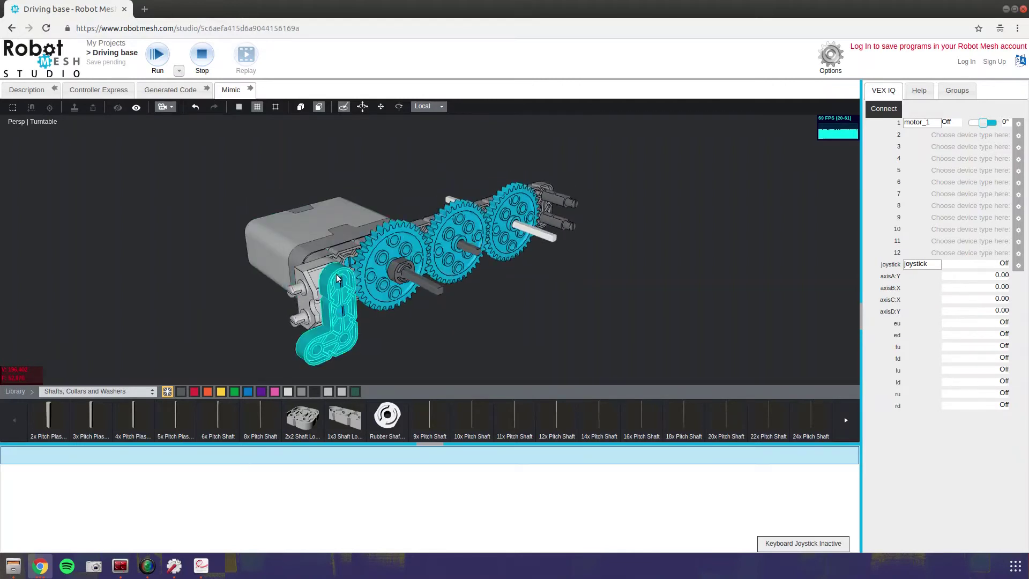
{"action": "left_click", "coordinate": [340, 281]}
{"action": "left_click_drag", "start_coordinate": [205, 288], "coordinate": [246, 276]}
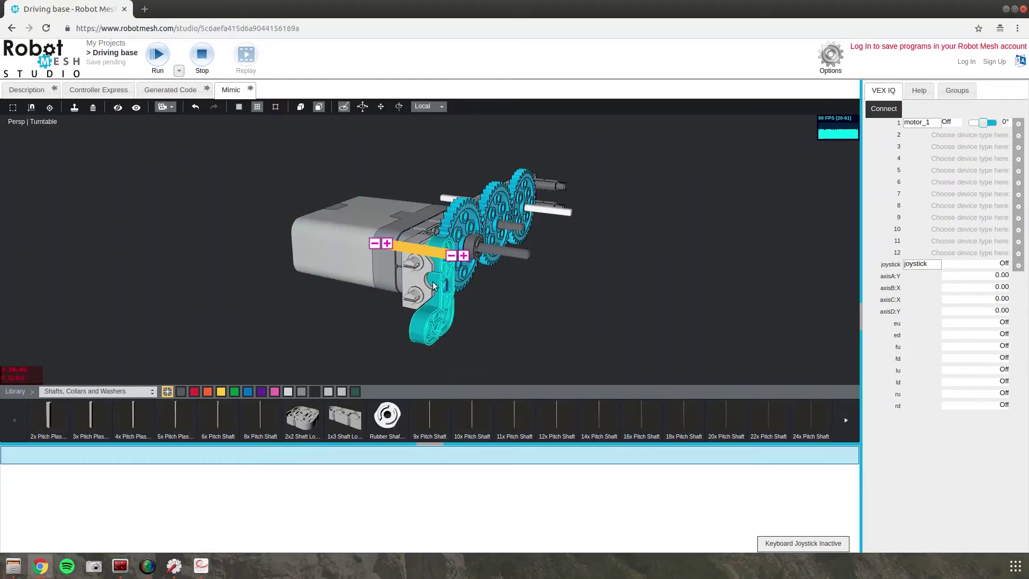
{"action": "right_click_drag", "start_coordinate": [434, 286], "coordinate": [218, 197]}
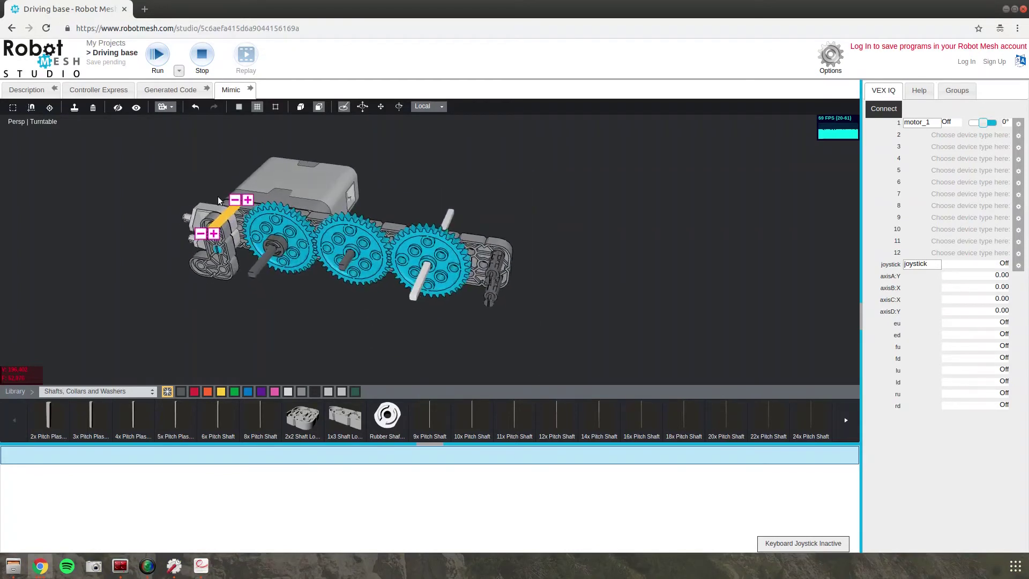
{"action": "scroll", "coordinate": [242, 220], "scroll_direction": "up", "scroll_amount": 2}
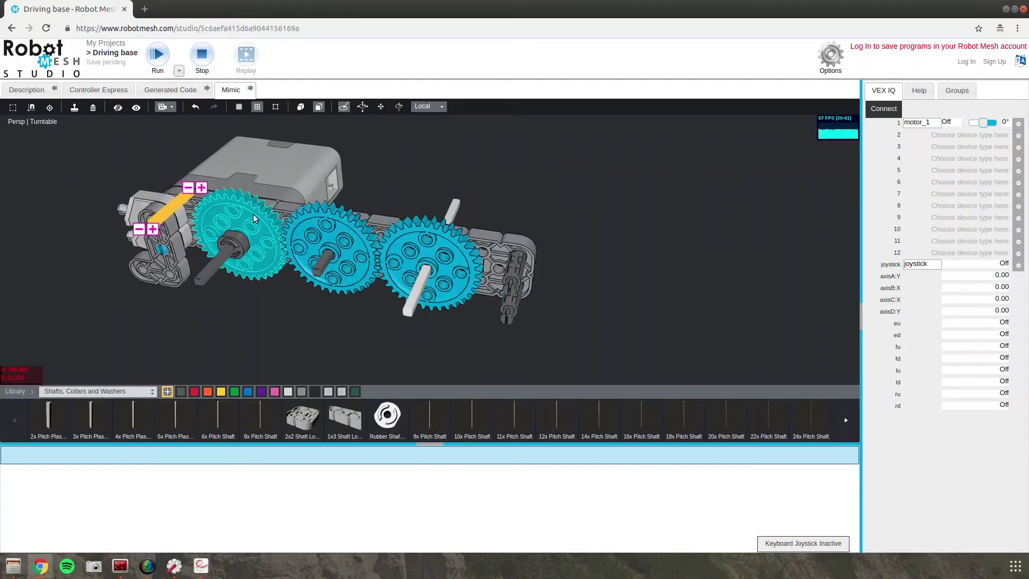
{"action": "right_click_drag", "start_coordinate": [303, 173], "coordinate": [334, 186]}
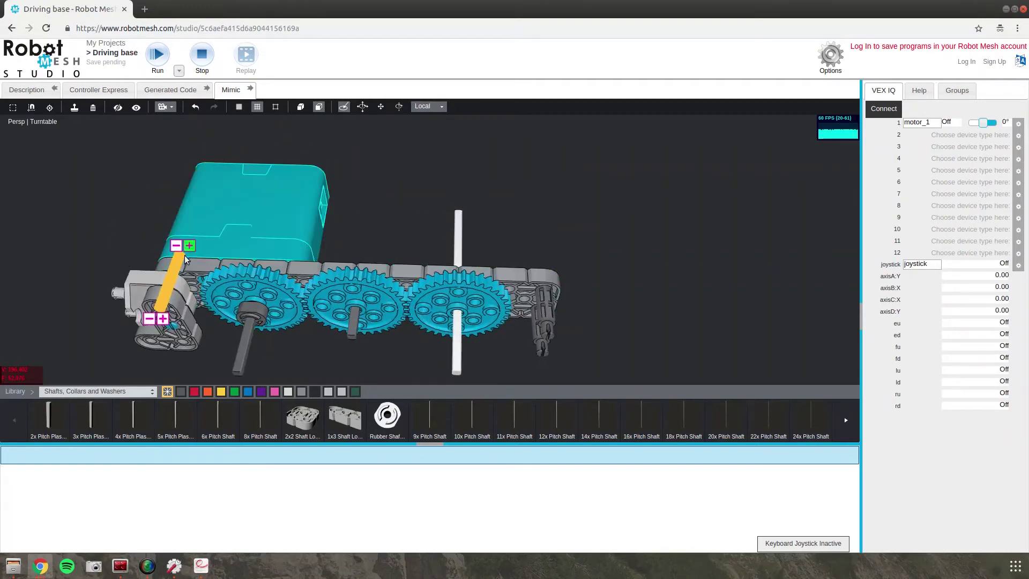
Move the short shaft down-left into the connector's neighbouring hole.
{"action": "left_click_drag", "start_coordinate": [181, 262], "coordinate": [175, 268]}
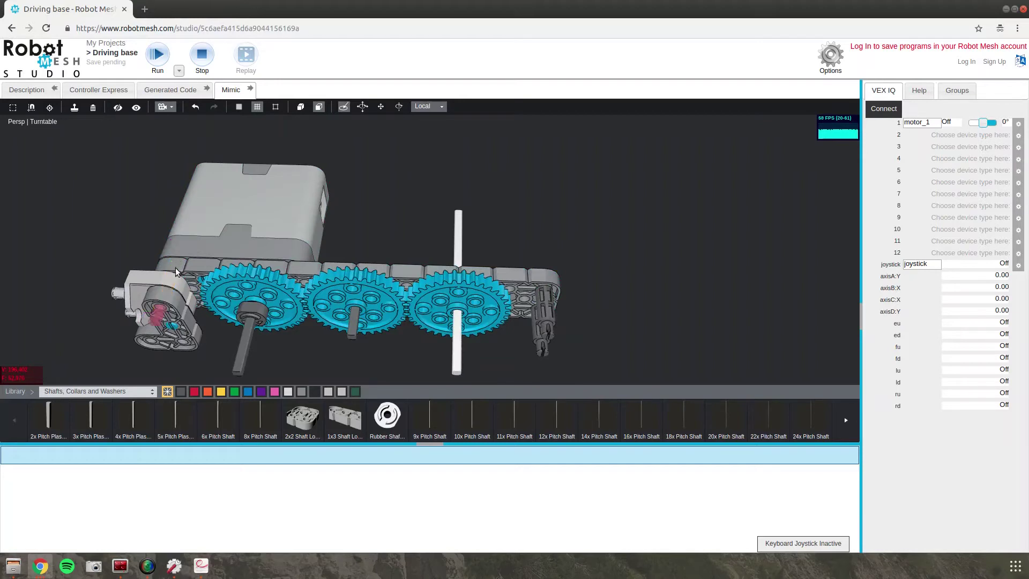
{"action": "left_click", "coordinate": [171, 327]}
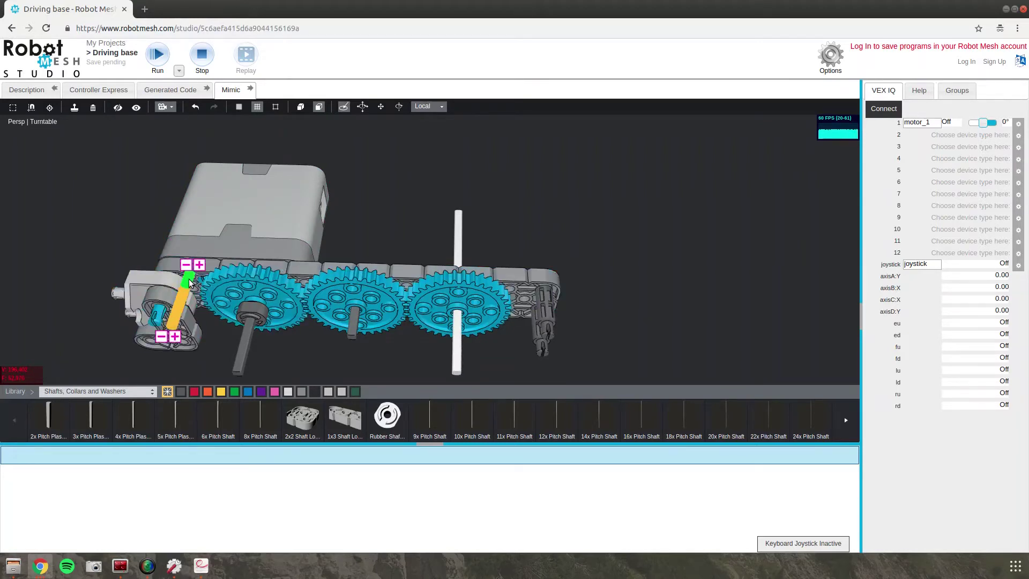
{"action": "left_click_drag", "start_coordinate": [189, 282], "coordinate": [184, 296]}
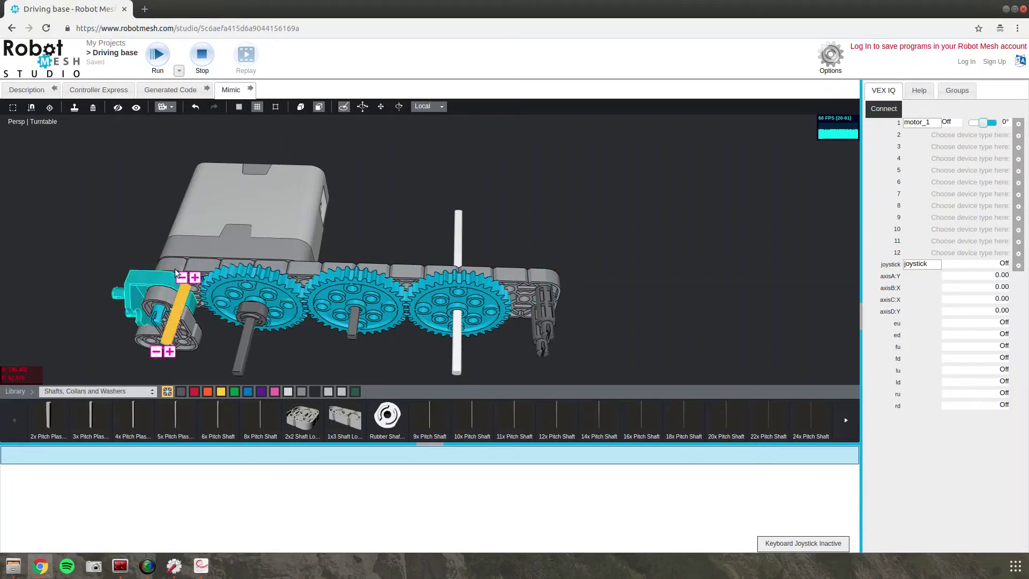
{"action": "middle_click_drag", "start_coordinate": [196, 271], "coordinate": [198, 281]}
{"action": "mouse_move", "coordinate": [198, 280]}
{"action": "right_mouse_down"}
{"action": "mouse_move", "coordinate": [207, 288]}
{"action": "mouse_move", "coordinate": [205, 275]}
{"action": "right_mouse_up"}
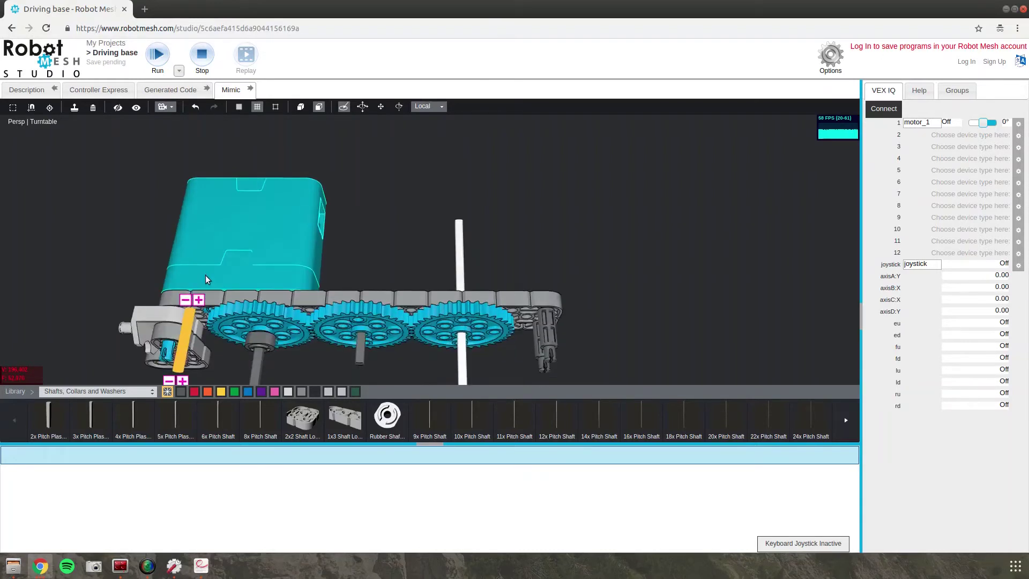
Check the left-end connector and beam from above, then deselect them for a top-down gear view.
{"action": "left_click", "coordinate": [414, 300]}
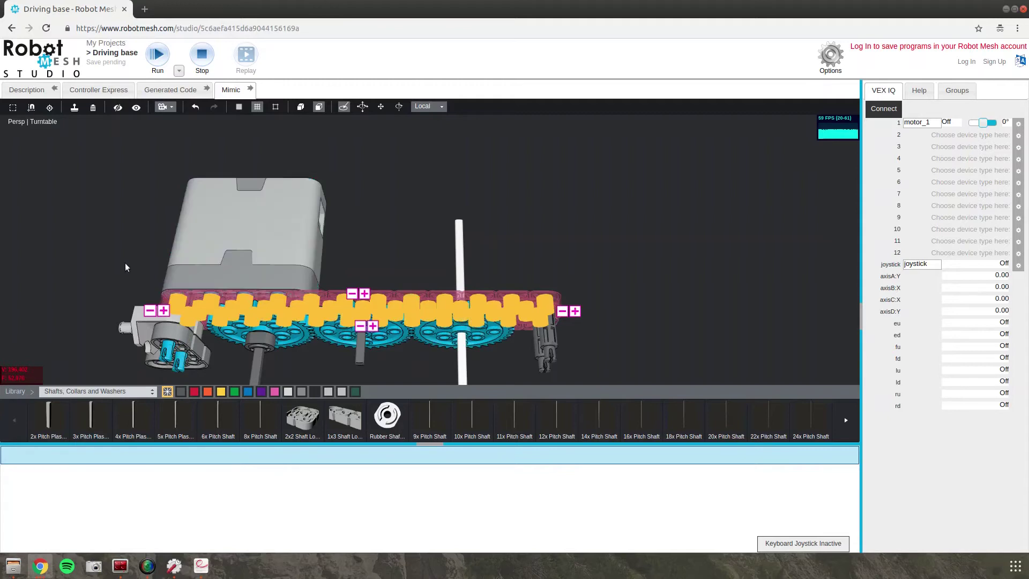
{"action": "right_click_drag", "start_coordinate": [125, 262], "coordinate": [85, 236]}
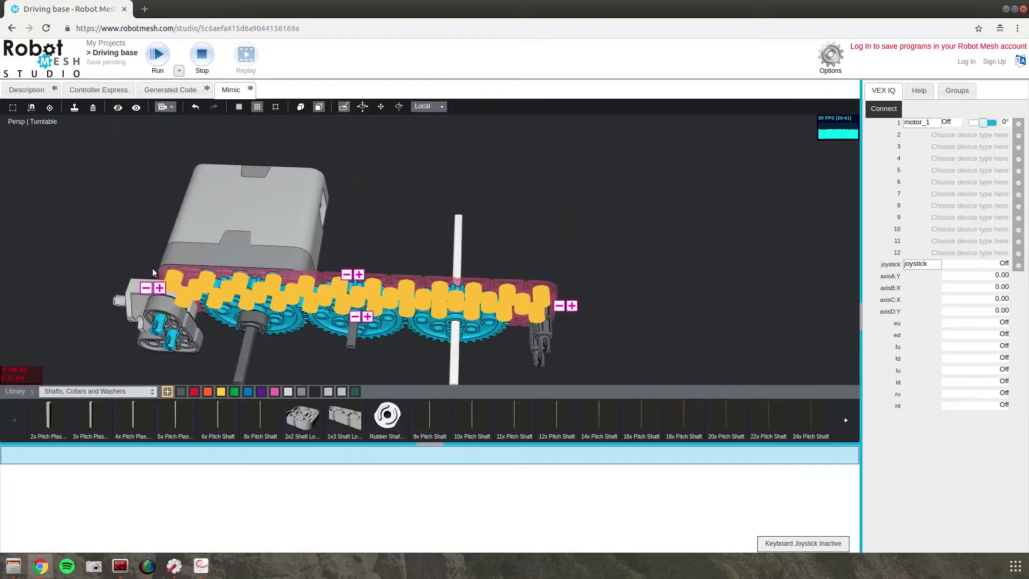
{"action": "left_click", "coordinate": [176, 308]}
{"action": "left_click_drag", "start_coordinate": [176, 308], "coordinate": [171, 296]}
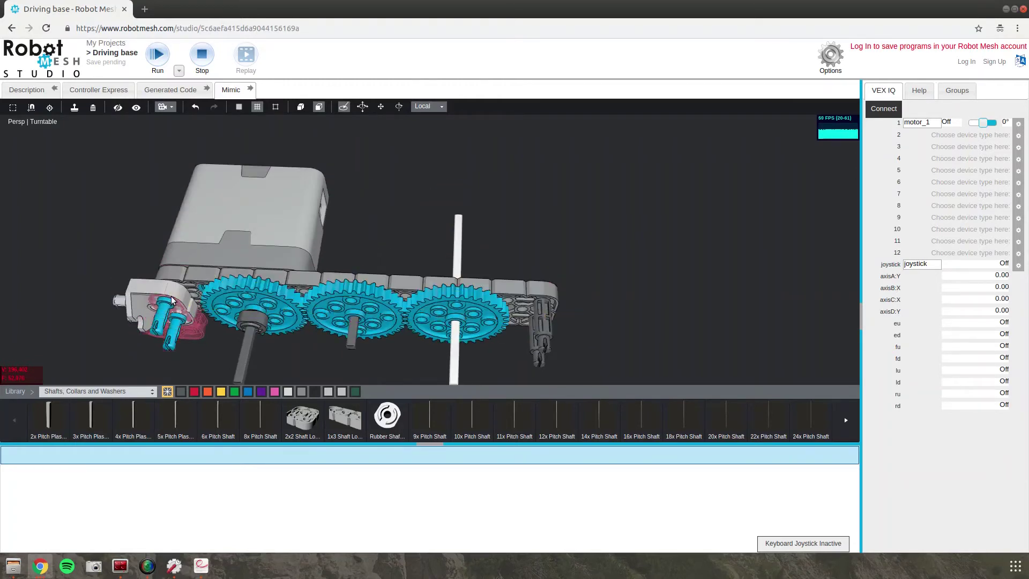
{"action": "left_click", "coordinate": [148, 294]}
{"action": "left_click", "coordinate": [142, 293]}
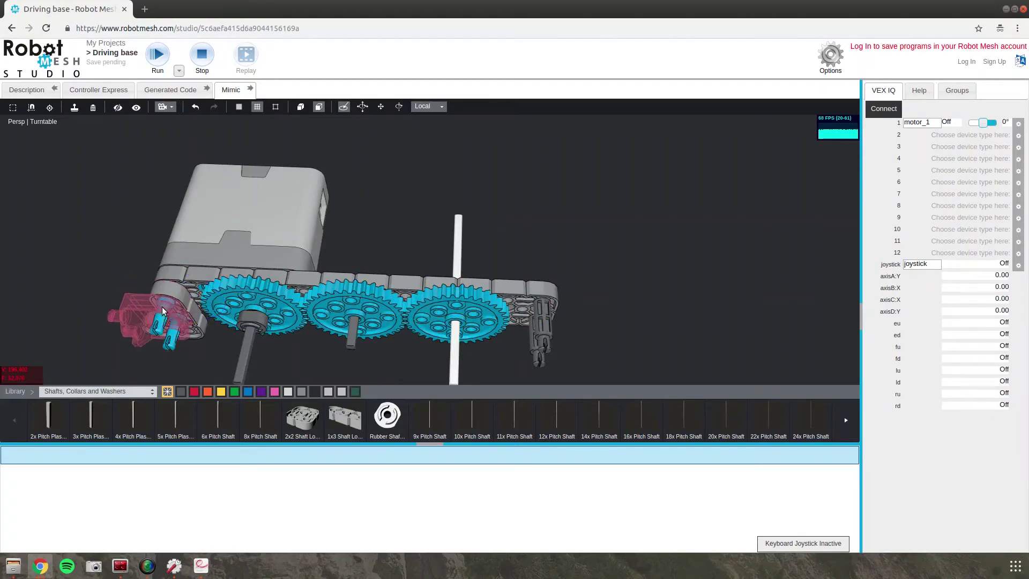
{"action": "left_click", "coordinate": [108, 244]}
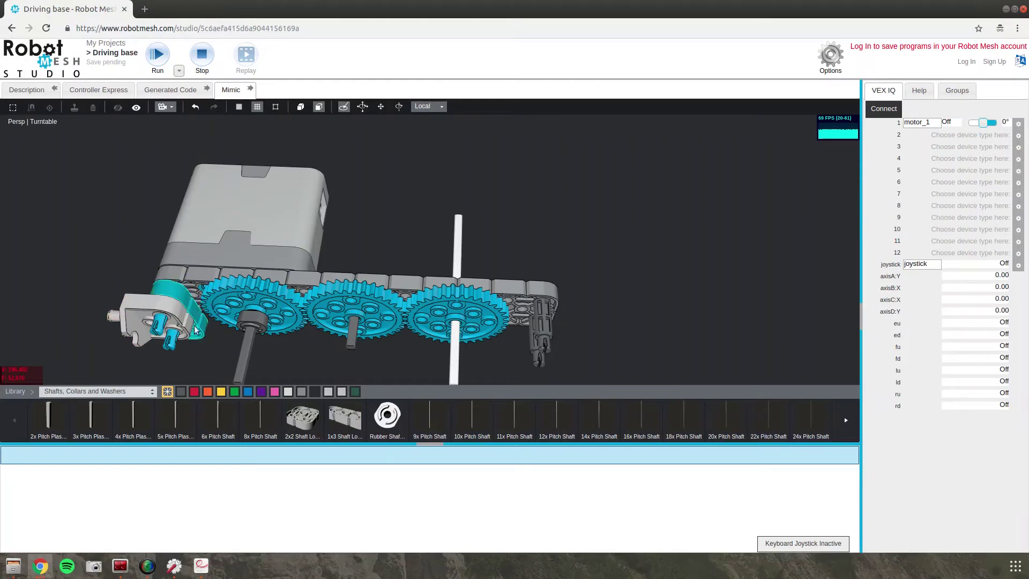
{"action": "left_click_drag", "start_coordinate": [218, 342], "coordinate": [209, 340]}
{"action": "right_click_drag", "start_coordinate": [209, 339], "coordinate": [217, 311]}
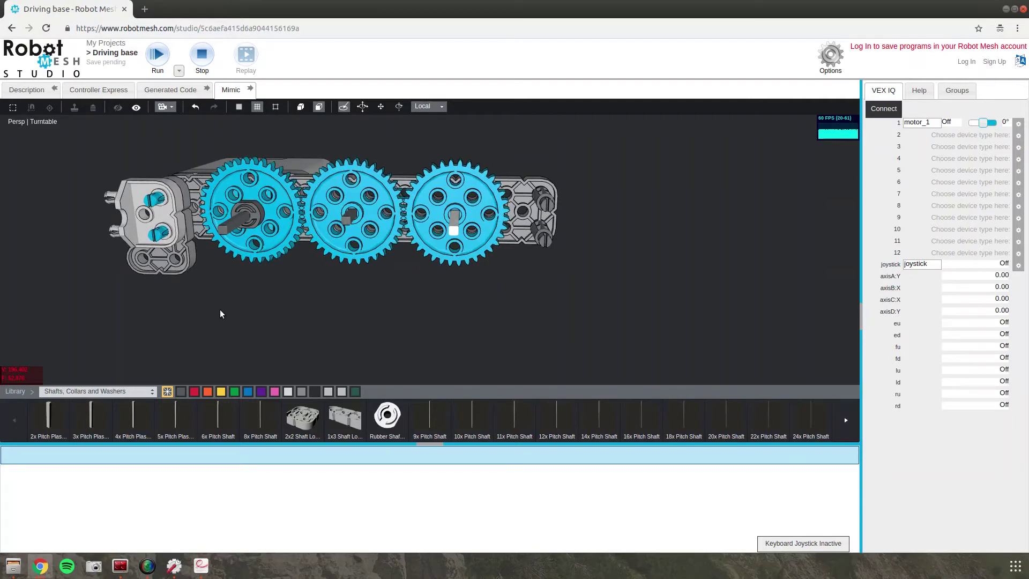
Slide the long shaft along its axis through the right-hand gear's hole.
{"action": "left_click", "coordinate": [520, 194]}
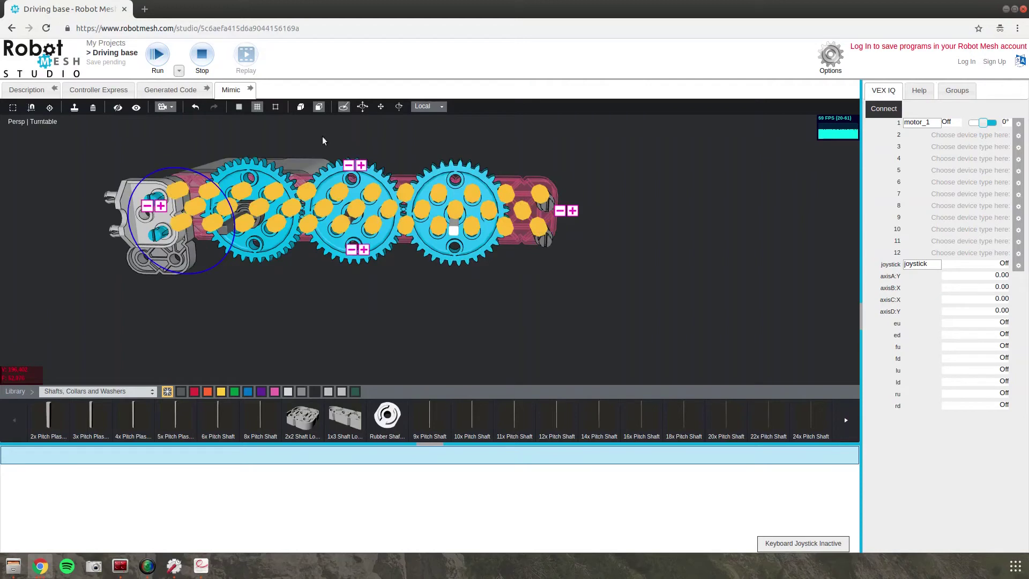
{"action": "left_click", "coordinate": [74, 108]}
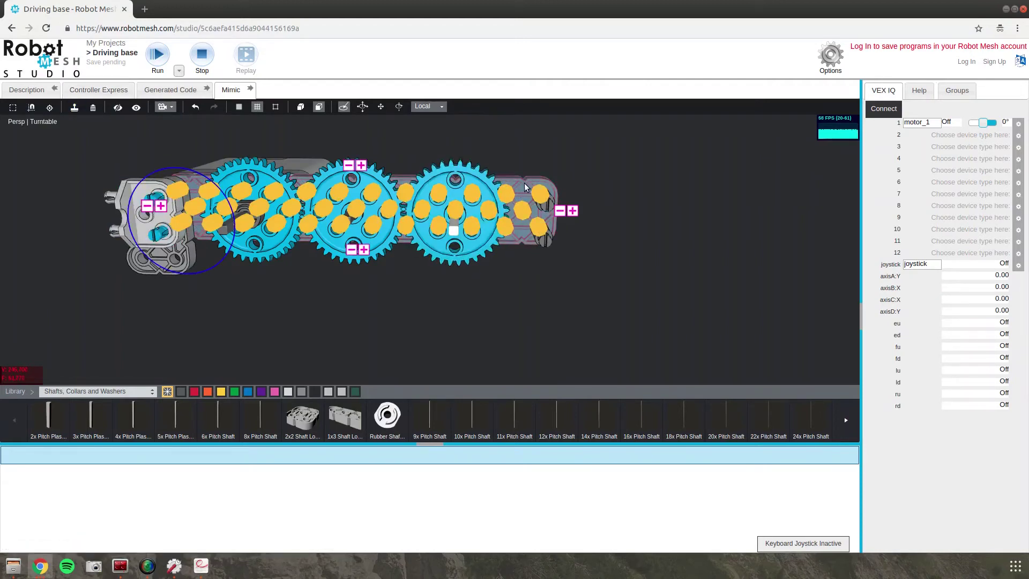
{"action": "left_click", "coordinate": [546, 204]}
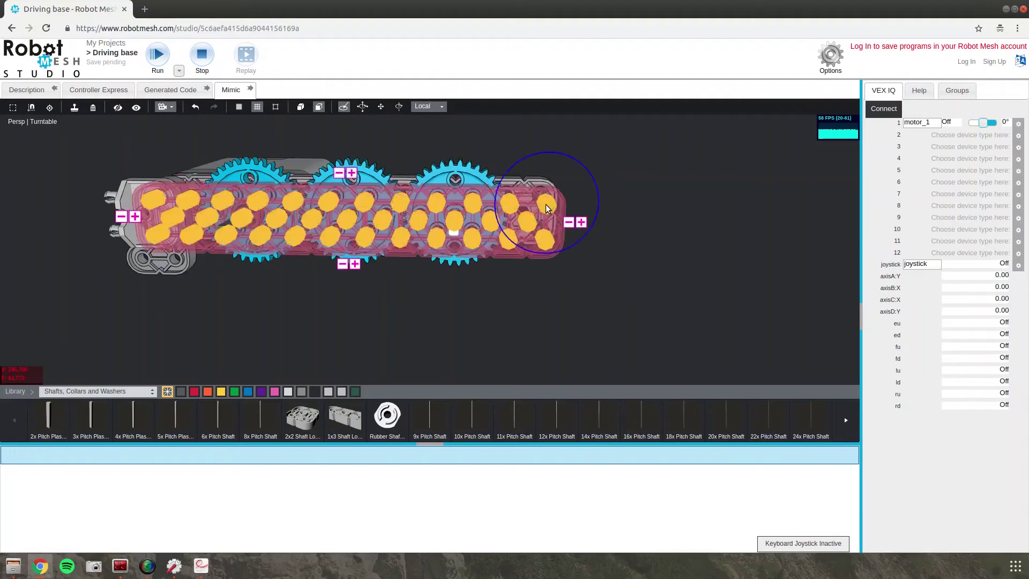
{"action": "left_click", "coordinate": [503, 147]}
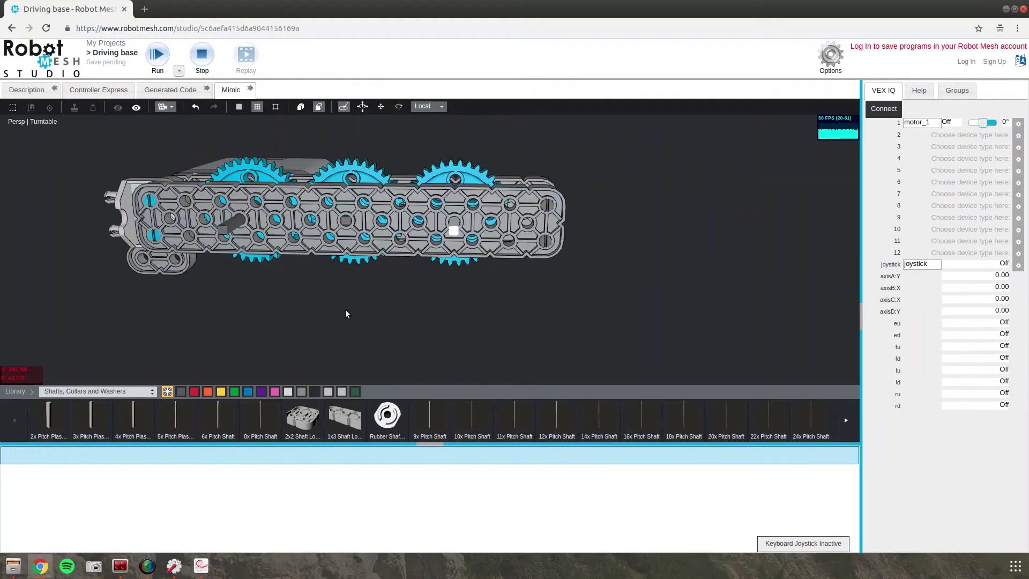
{"action": "left_click_drag", "start_coordinate": [345, 310], "coordinate": [242, 335]}
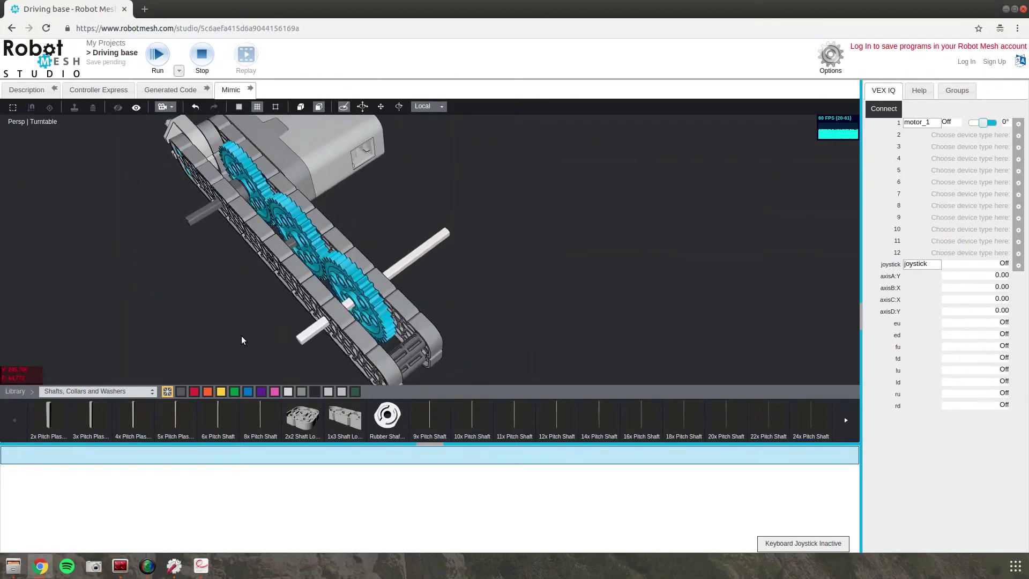
{"action": "left_click", "coordinate": [324, 324]}
{"action": "left_click_drag", "start_coordinate": [324, 323], "coordinate": [322, 324]}
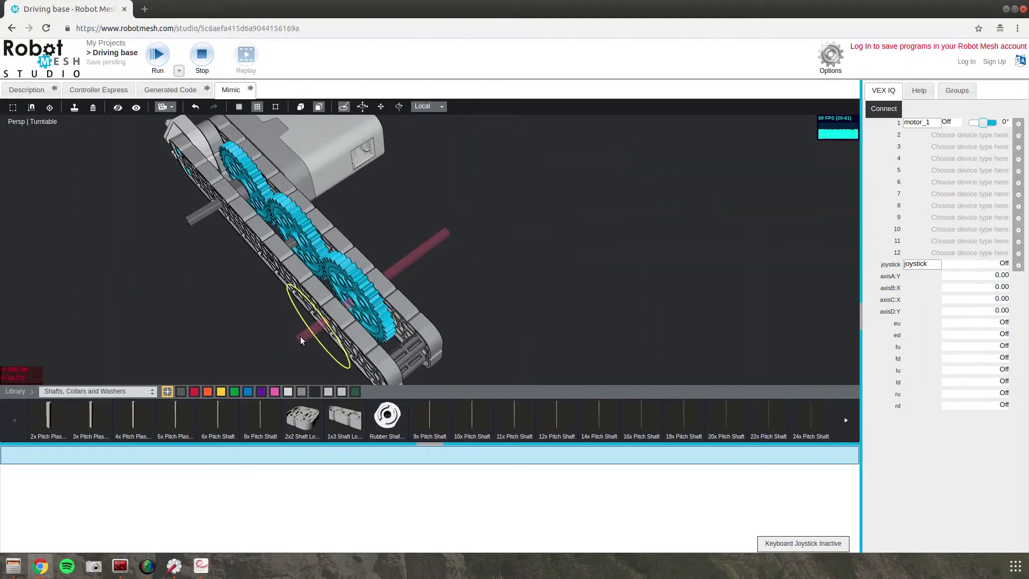
{"action": "left_click_drag", "start_coordinate": [301, 336], "coordinate": [394, 275]}
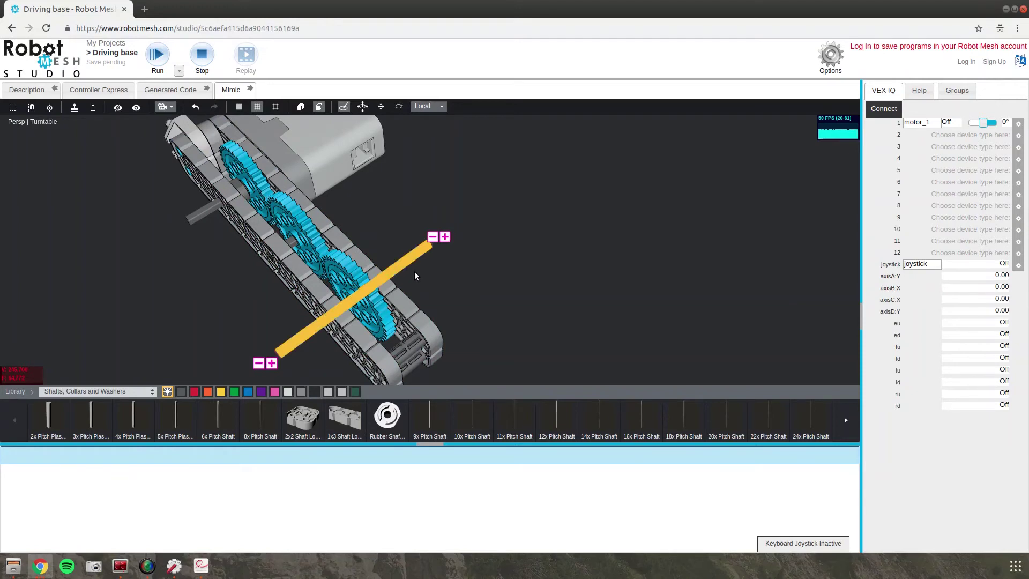
{"action": "left_click_drag", "start_coordinate": [415, 276], "coordinate": [291, 288]}
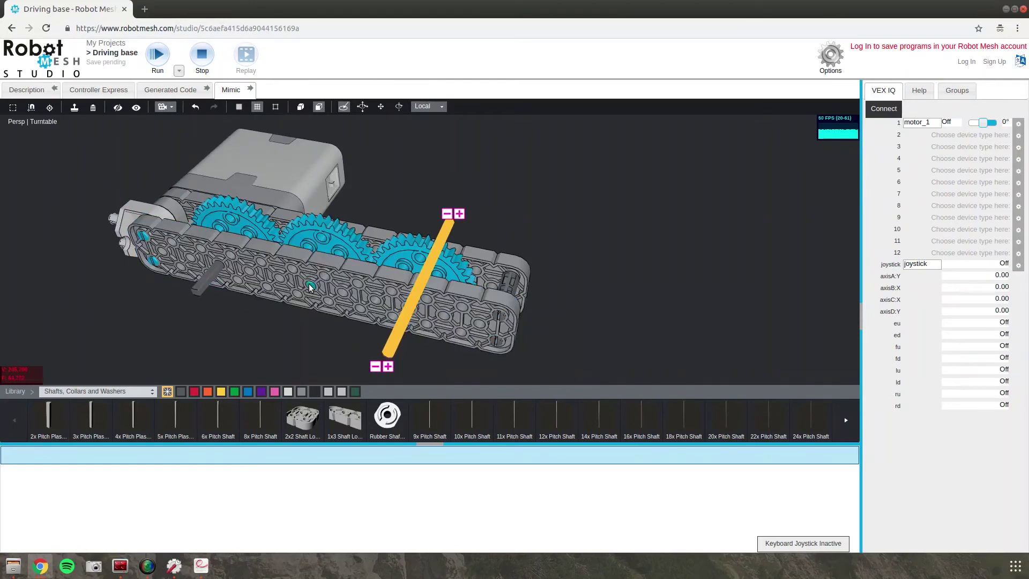
{"action": "left_click_drag", "start_coordinate": [323, 250], "coordinate": [336, 220]}
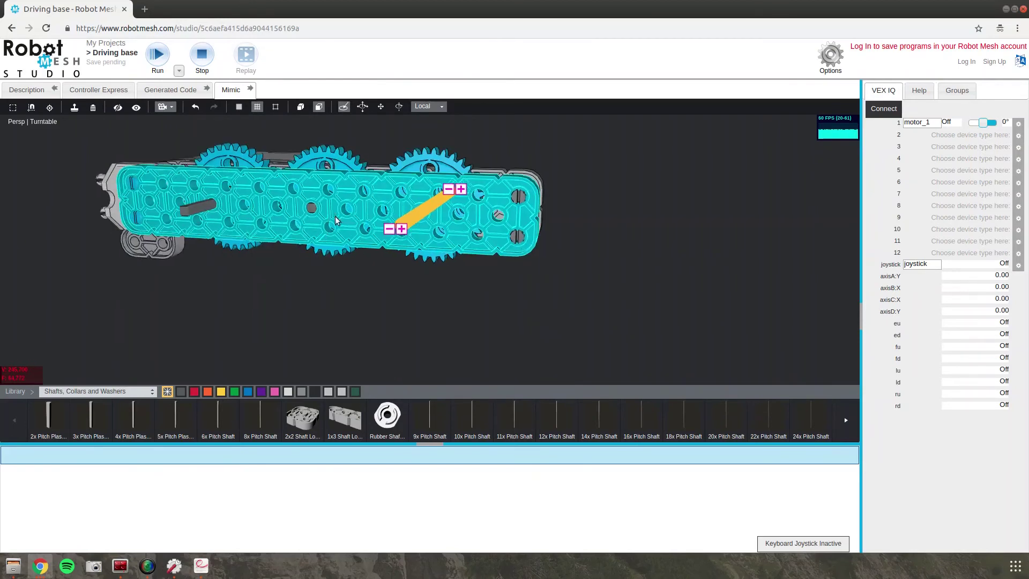
{"action": "scroll", "coordinate": [223, 177], "scroll_direction": "up", "scroll_amount": 3}
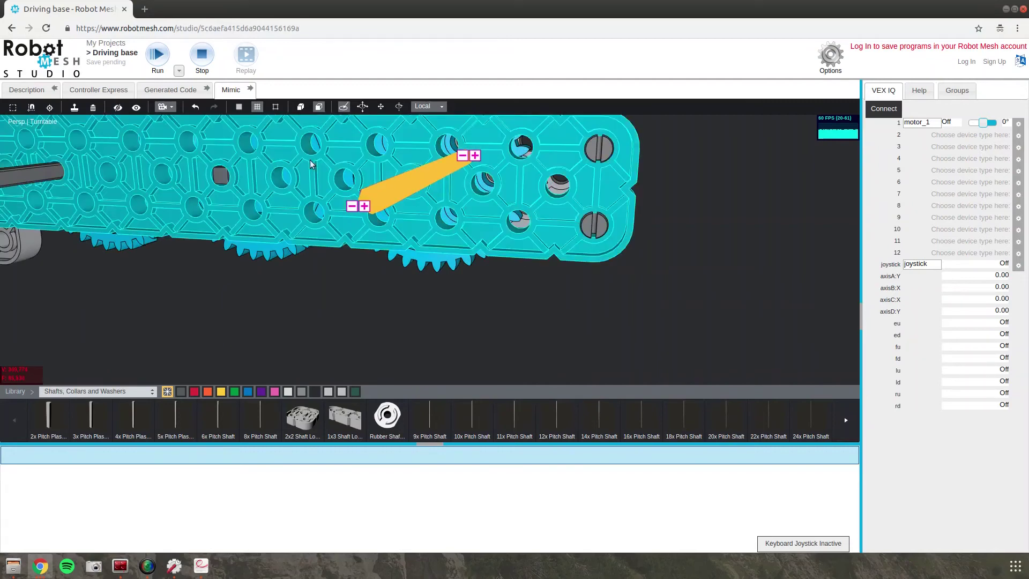
{"action": "left_click_drag", "start_coordinate": [310, 160], "coordinate": [275, 215]}
{"action": "left_click_drag", "start_coordinate": [190, 349], "coordinate": [233, 307]}
{"action": "middle_click_drag", "start_coordinate": [235, 310], "coordinate": [217, 338]}
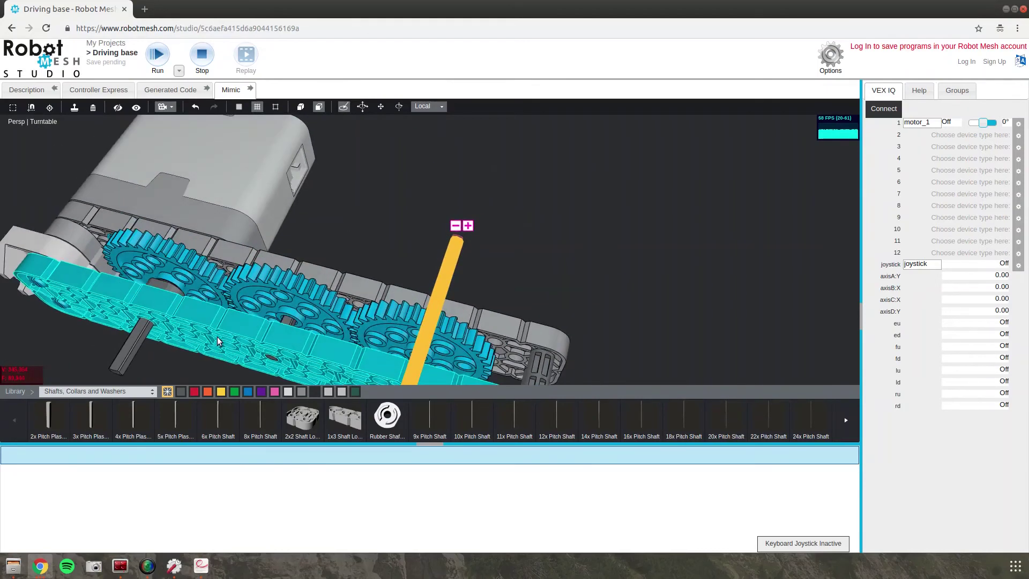
{"action": "middle_click_drag", "start_coordinate": [352, 263], "coordinate": [538, 311]}
Fit a Rubber Shaft Collar on the middle gear's hub, discarding the extra one on the right gear.
{"action": "left_click", "coordinate": [609, 314]}
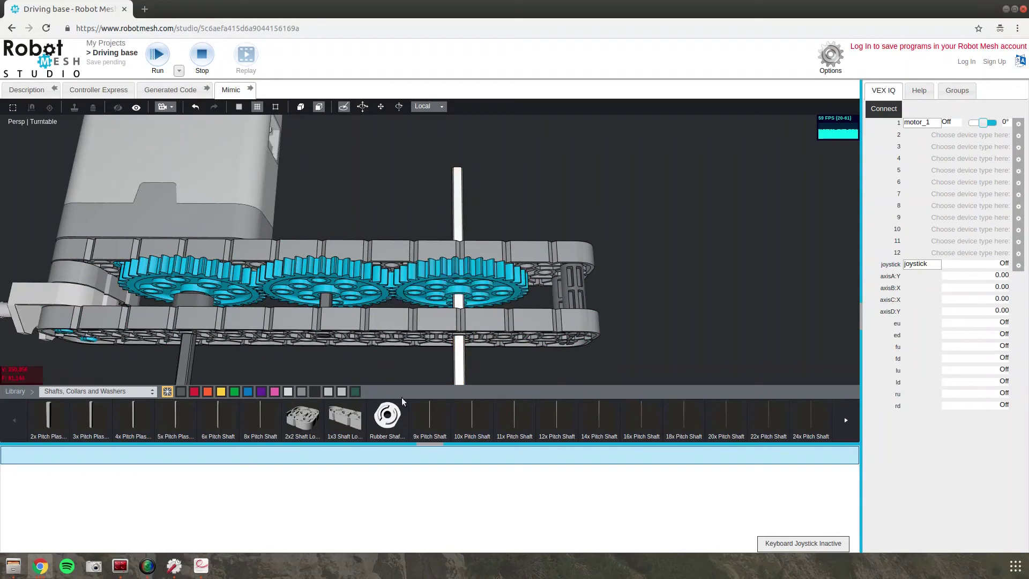
{"action": "left_click", "coordinate": [388, 418]}
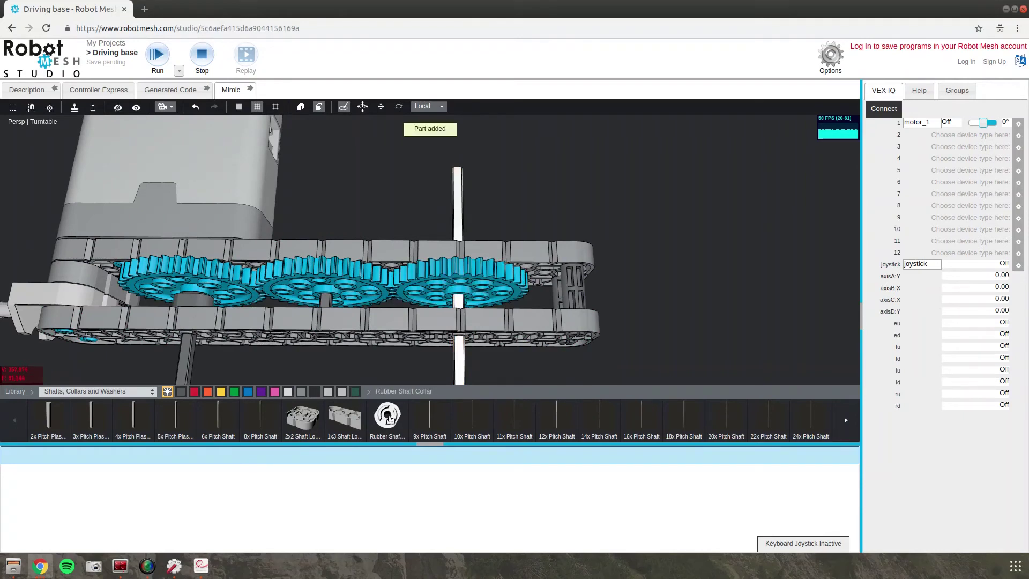
{"action": "left_click", "coordinate": [332, 303]}
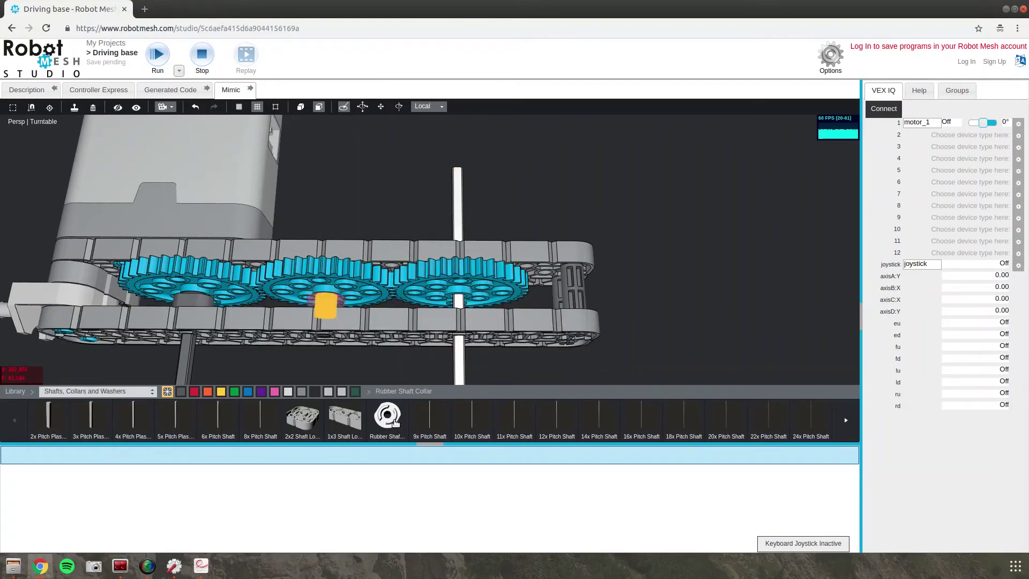
{"action": "left_click", "coordinate": [458, 304]}
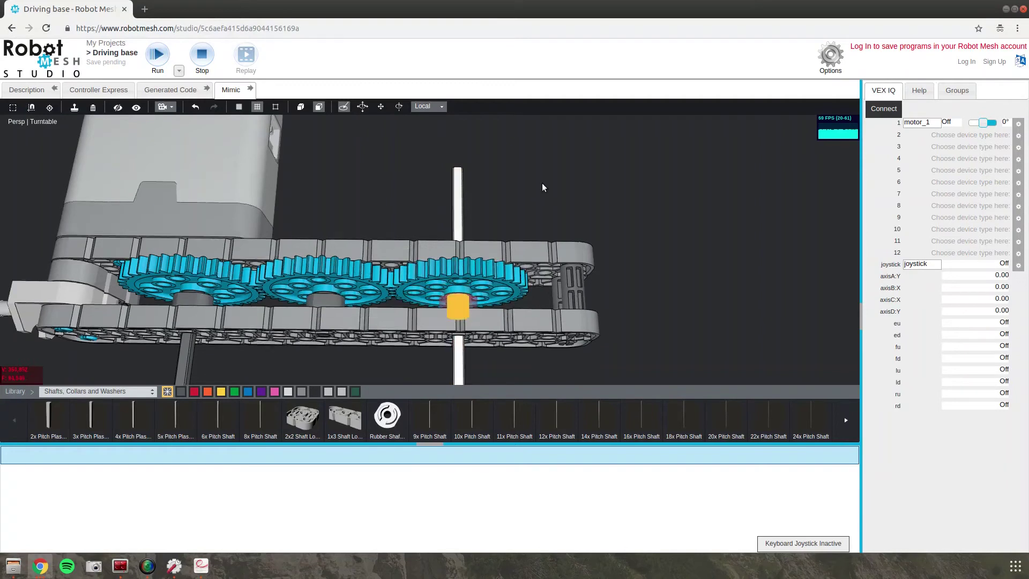
{"action": "key", "text": "Escape"}
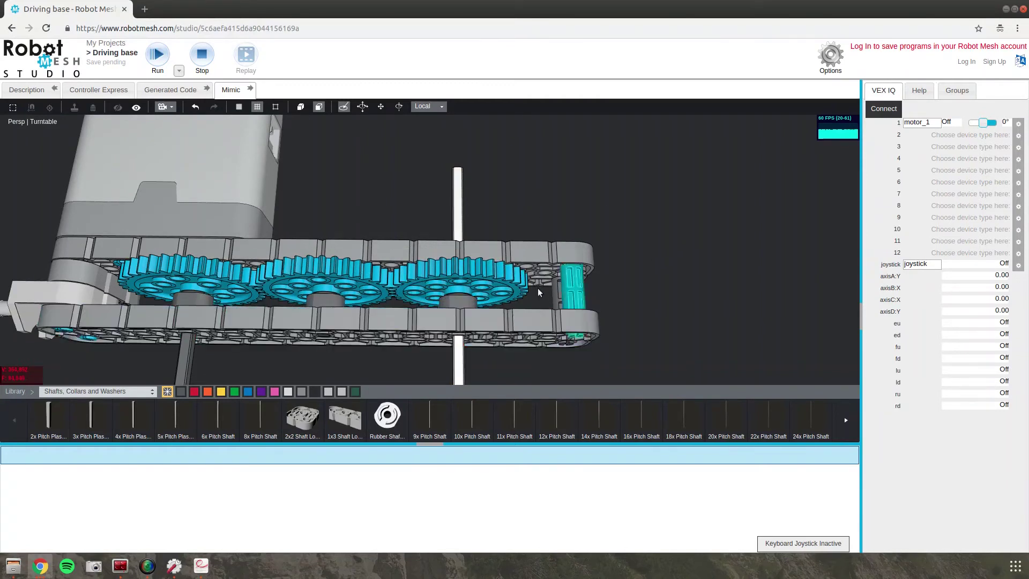
{"action": "scroll", "coordinate": [538, 288], "scroll_direction": "down", "scroll_amount": 5}
{"action": "left_click_drag", "start_coordinate": [355, 317], "coordinate": [345, 259]}
{"action": "right_click_drag", "start_coordinate": [343, 226], "coordinate": [368, 295]}
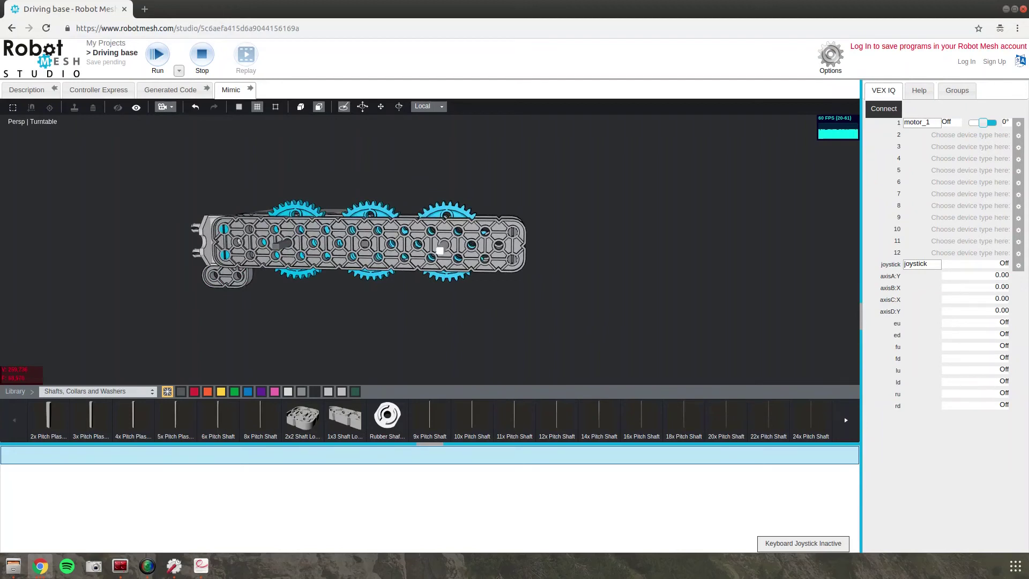
Mount a 200mm Wheel from the Wheels library at the drive base's left end, adjusted along its axle.
{"action": "left_click", "coordinate": [92, 390]}
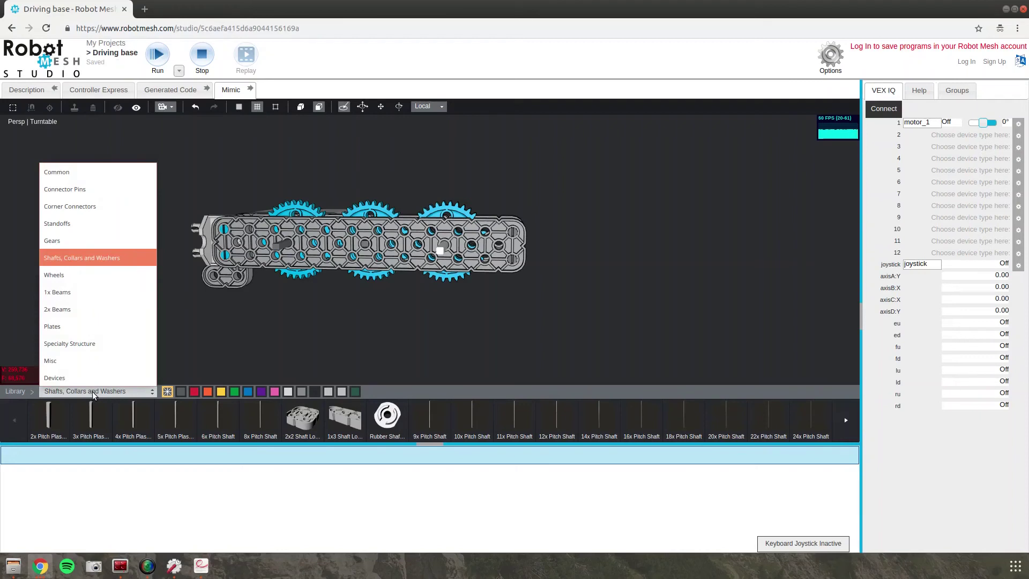
{"action": "left_click", "coordinate": [91, 279]}
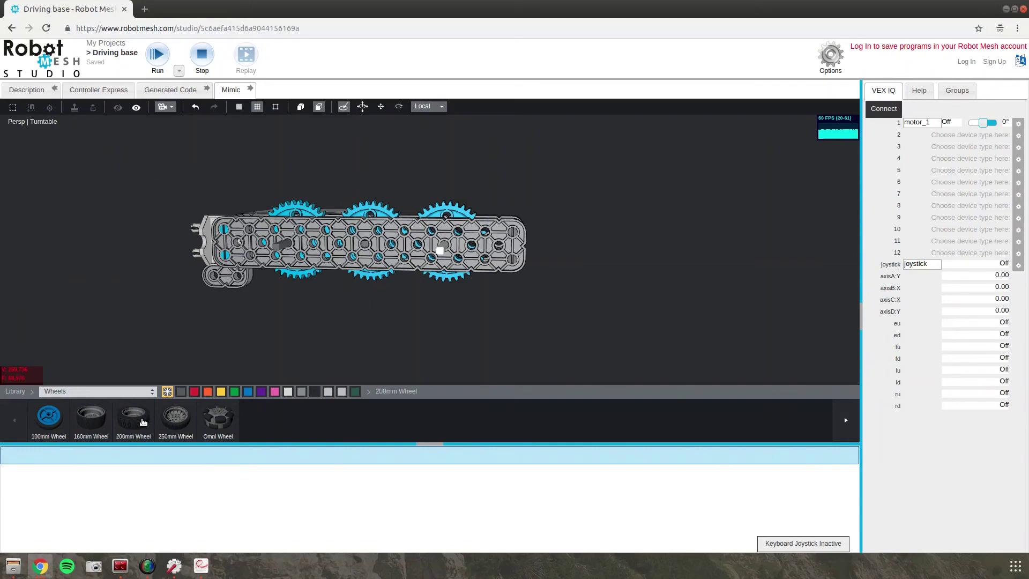
{"action": "left_click_drag", "start_coordinate": [144, 421], "coordinate": [291, 247]}
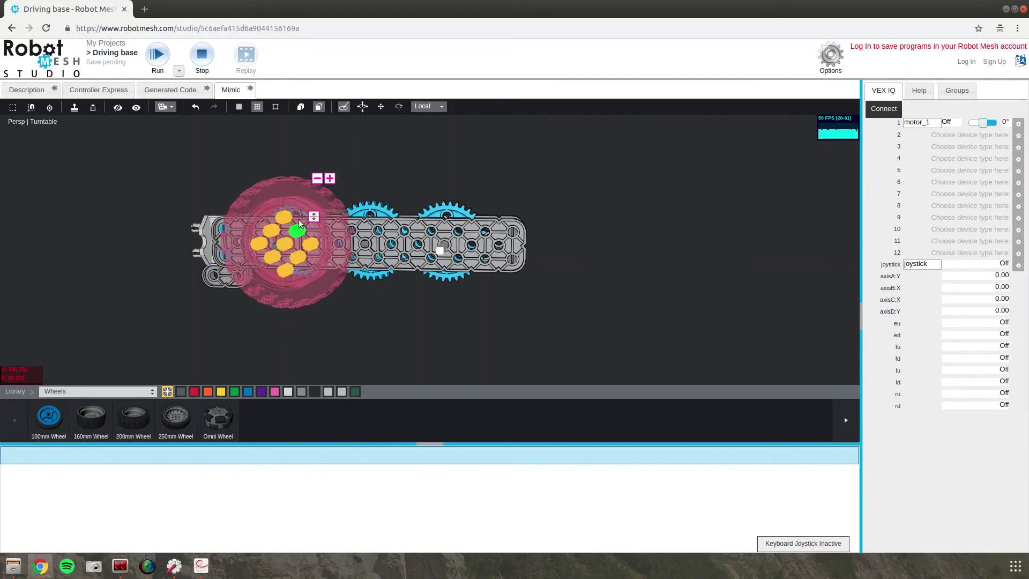
{"action": "left_click_drag", "start_coordinate": [223, 147], "coordinate": [220, 211]}
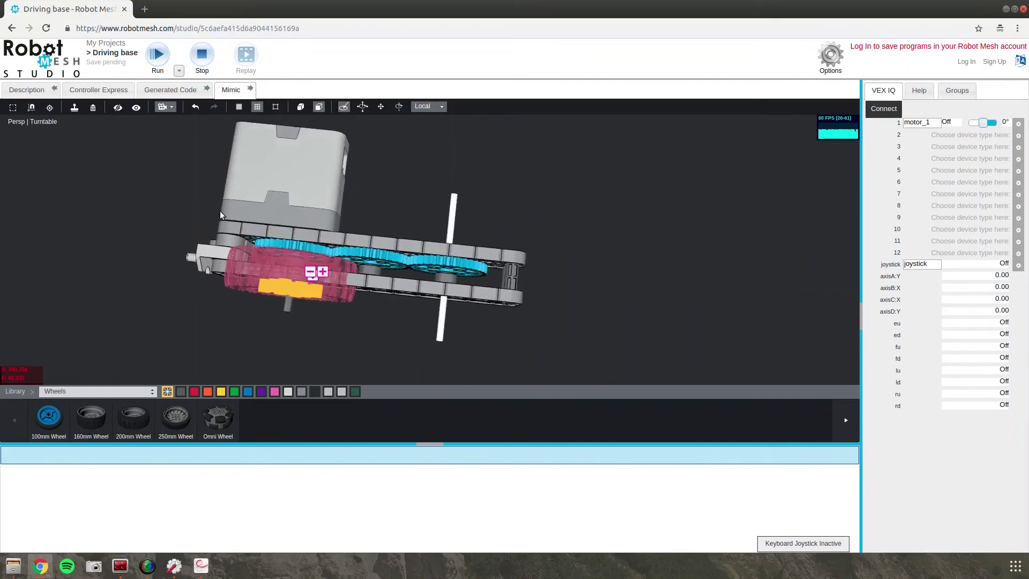
{"action": "left_click_drag", "start_coordinate": [291, 294], "coordinate": [336, 185]}
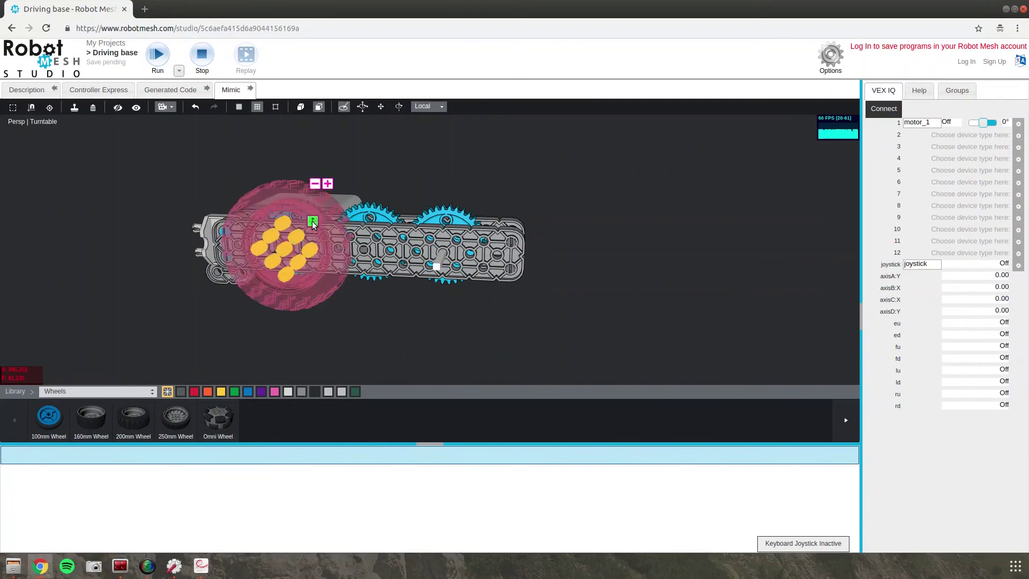
{"action": "left_click_drag", "start_coordinate": [312, 224], "coordinate": [322, 261]}
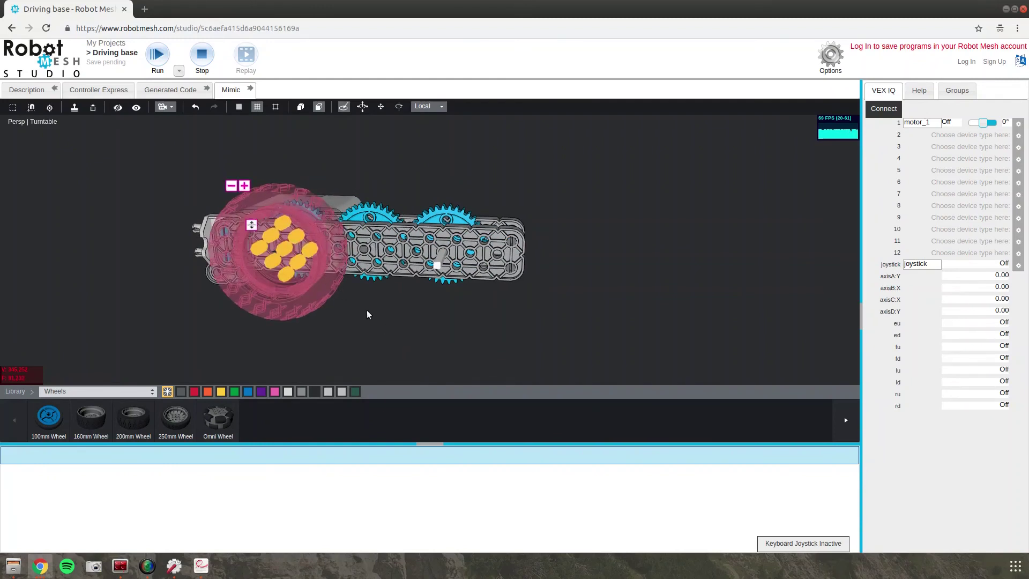
{"action": "left_click_drag", "start_coordinate": [294, 153], "coordinate": [307, 210]}
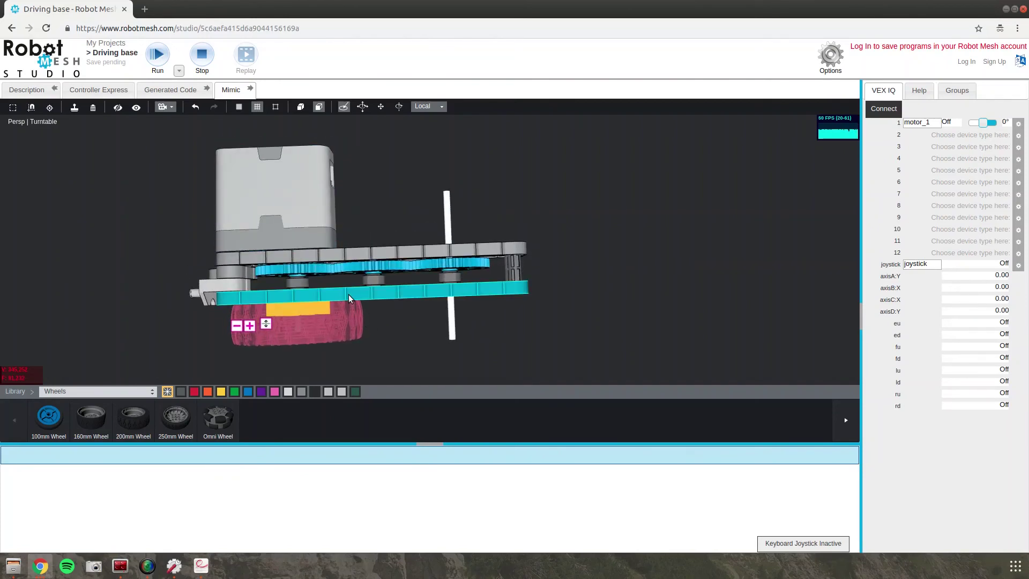
{"action": "left_click", "coordinate": [399, 326]}
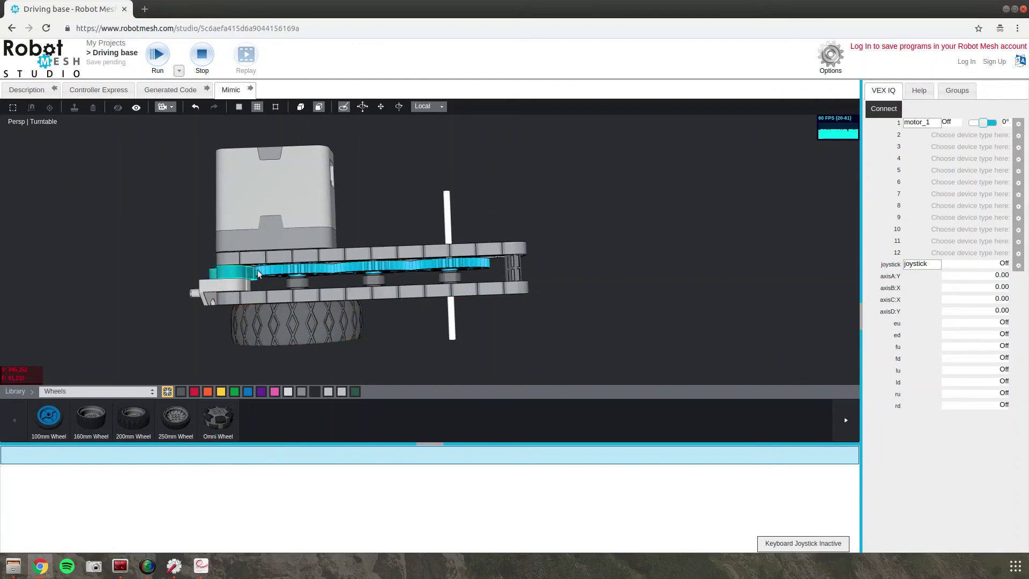
Cap the wheel hub's axle with a Rubber Shaft Collar from Shafts, Collars and Washers.
{"action": "left_click_drag", "start_coordinate": [311, 343], "coordinate": [390, 312]}
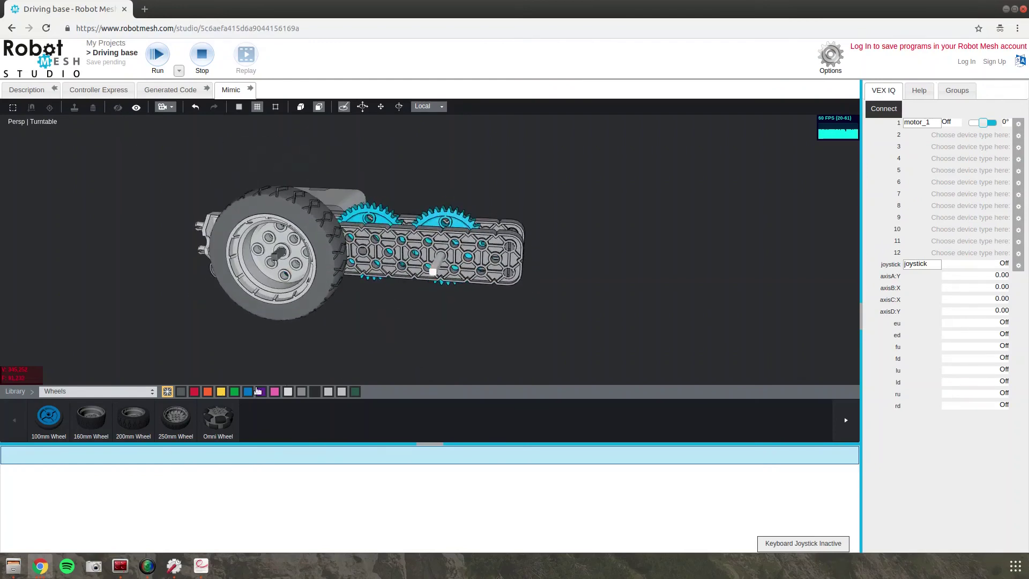
{"action": "left_click", "coordinate": [121, 392]}
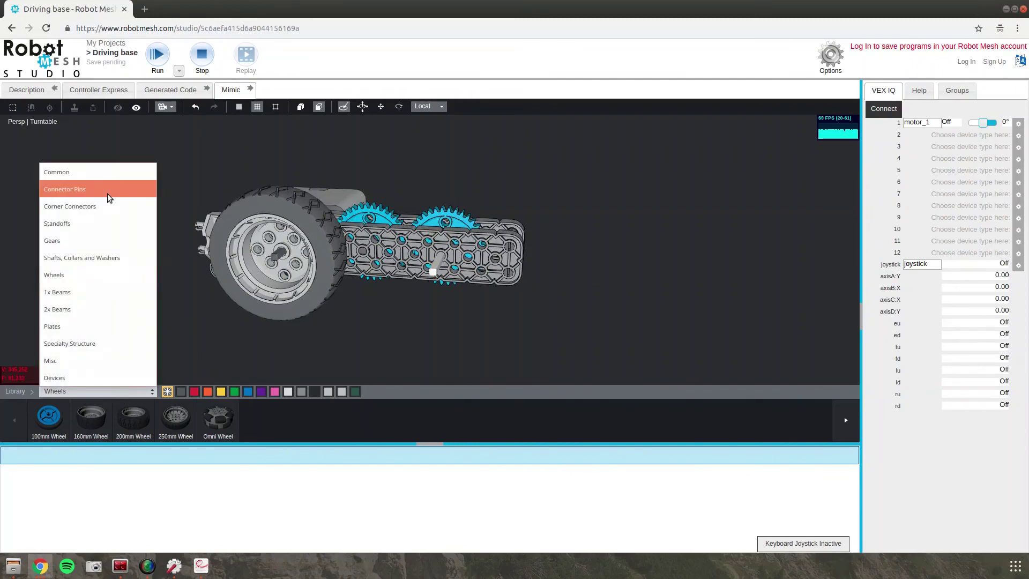
{"action": "left_click", "coordinate": [101, 258]}
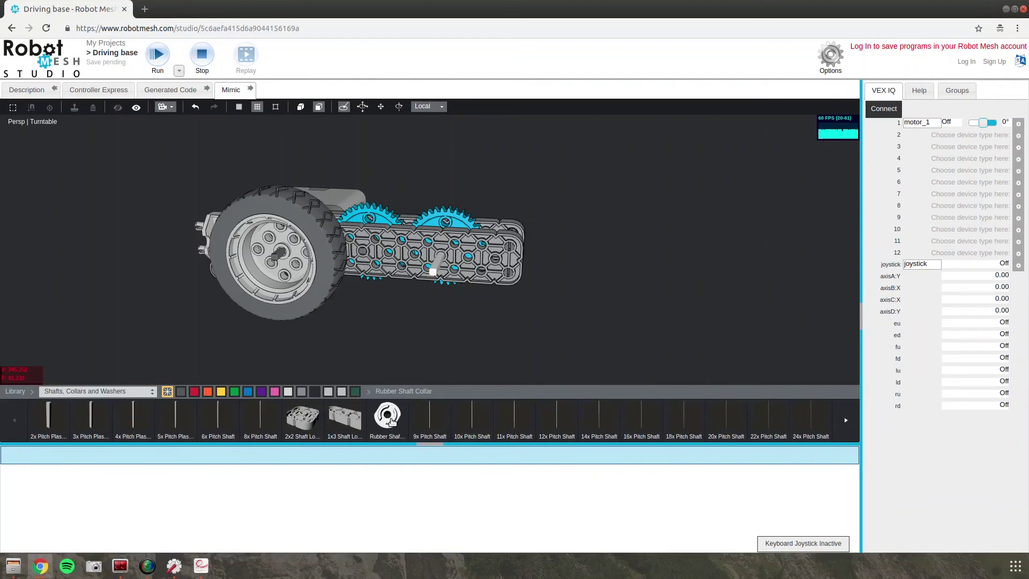
{"action": "left_click_drag", "start_coordinate": [392, 421], "coordinate": [281, 253]}
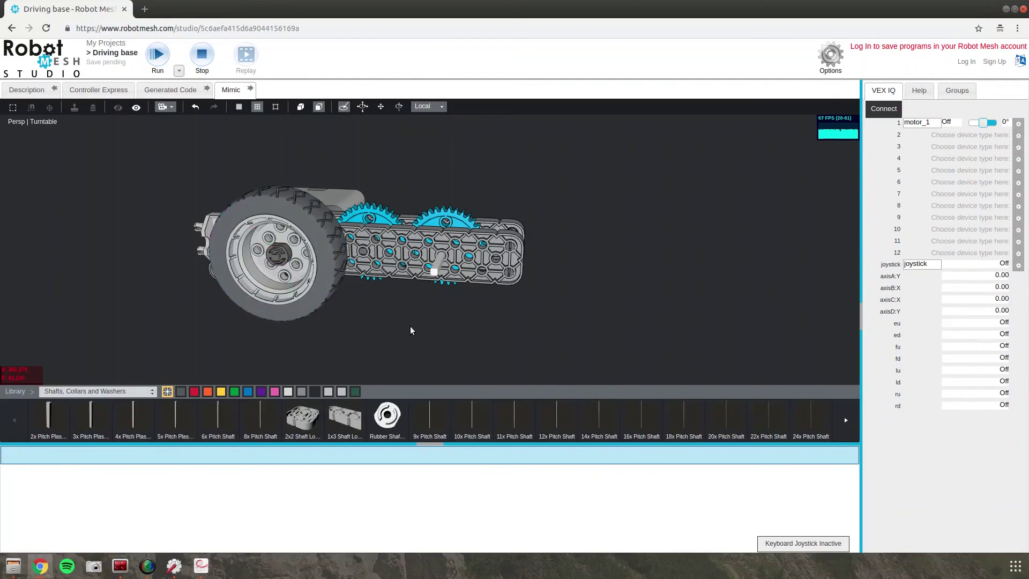
{"action": "middle_click_drag", "start_coordinate": [304, 258], "coordinate": [313, 284]}
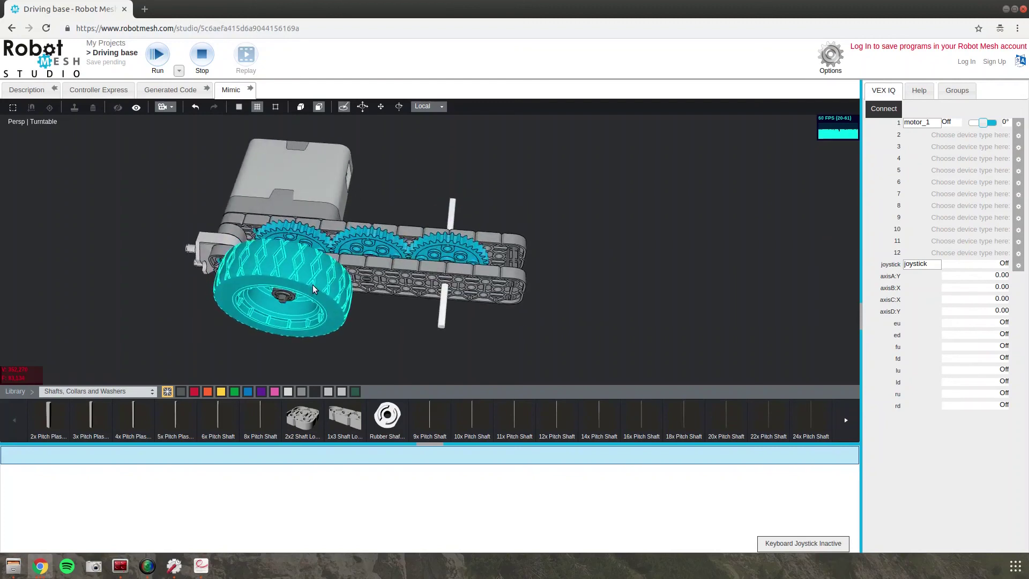
{"action": "right_click_drag", "start_coordinate": [313, 284], "coordinate": [306, 278]}
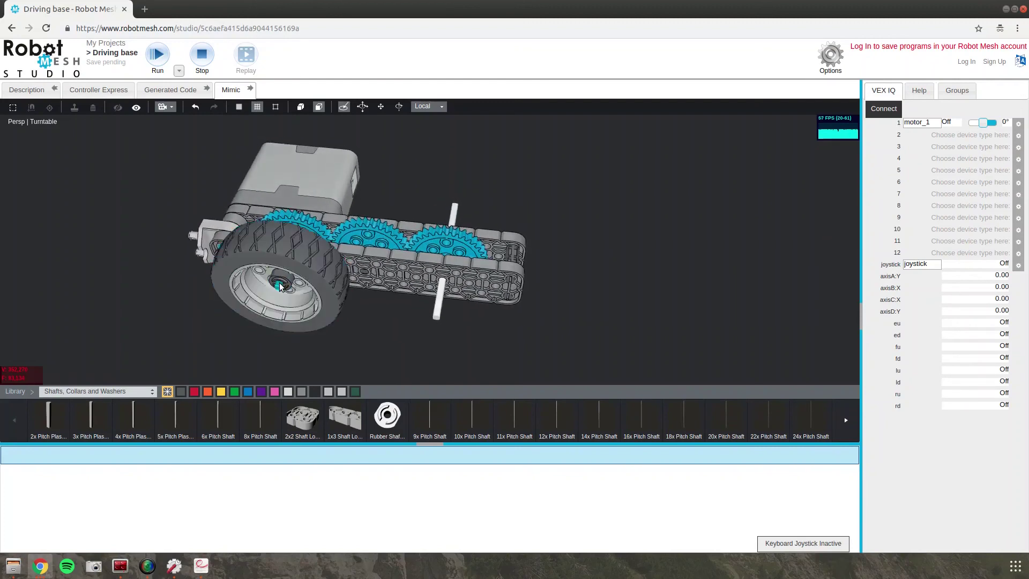